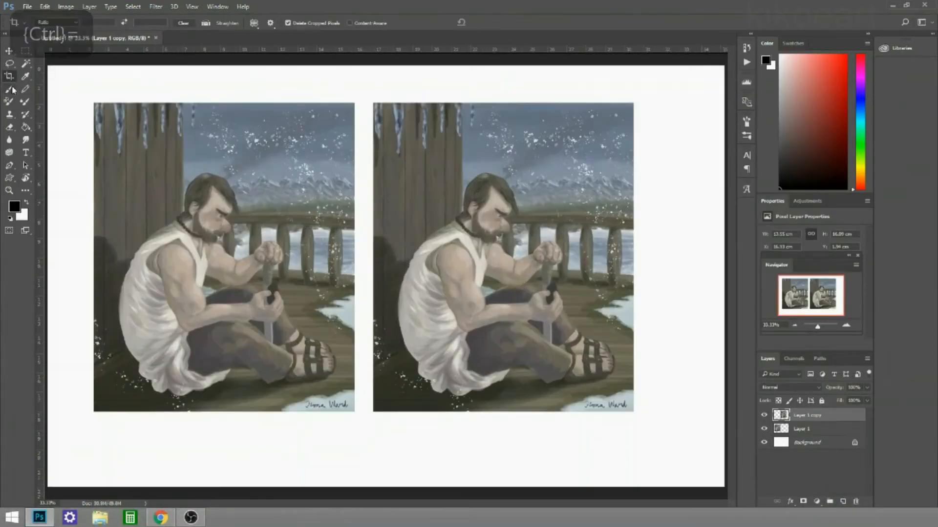
Choose a red paint colour, then lasso and transform the man's head in the right-hand copy of the painting
{"action": "key", "text": "ctrl+equal"}
{"action": "left_click", "coordinate": [829, 78]}
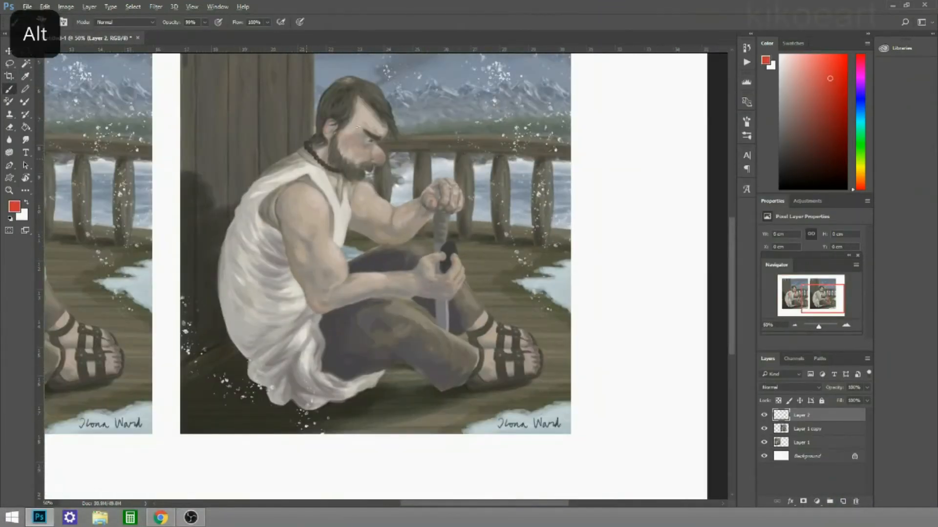
{"action": "key", "text": "ctrl+minus"}
{"action": "key", "text": "l"}
{"action": "mouse_move", "coordinate": [513, 186]}
{"action": "left_mouse_down"}
{"action": "mouse_move", "coordinate": [511, 224]}
{"action": "mouse_move", "coordinate": [528, 163]}
{"action": "left_mouse_up"}
{"action": "key", "text": "Return"}
{"action": "key", "text": "ctrl+d"}
Sketch red construction lines over the right-hand figure's head, back, arms, hands and legs on Layer 2
{"action": "key", "text": "alt+bracketright"}
{"action": "key", "text": "b"}
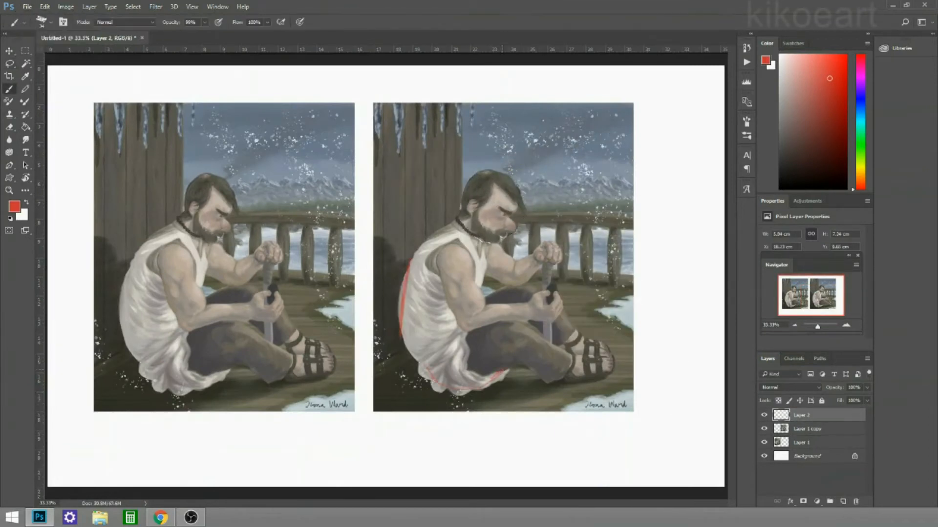
{"action": "left_click_drag", "start_coordinate": [405, 327], "coordinate": [411, 257]}
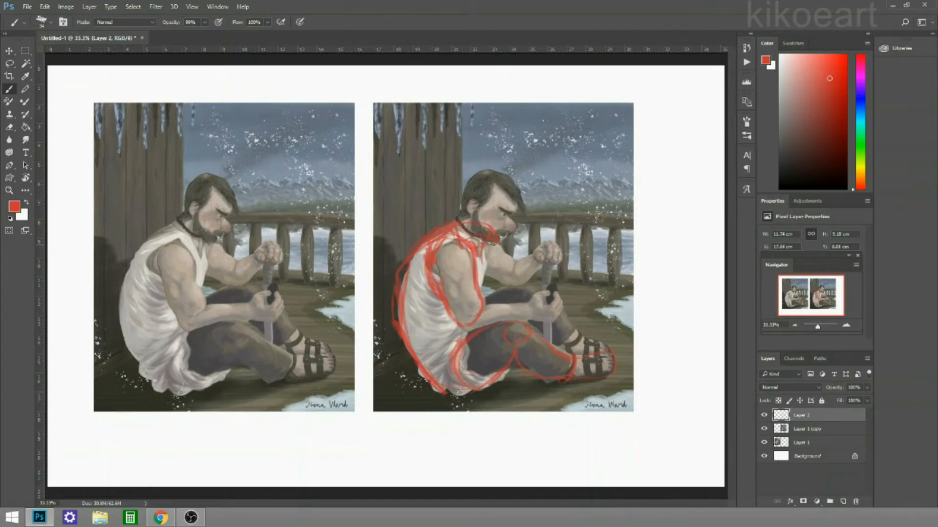
{"action": "key", "text": "ctrl+z"}
{"action": "left_click_drag", "start_coordinate": [460, 223], "coordinate": [498, 239]}
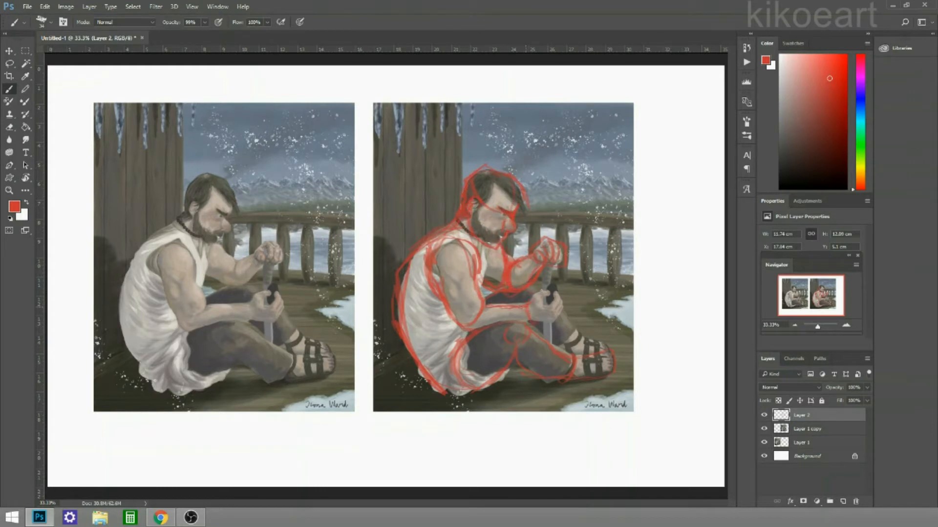
Paint over the red lines on the lower hand and the far arm with colours sampled from the painting
{"action": "key", "text": "ctrl+plus"}
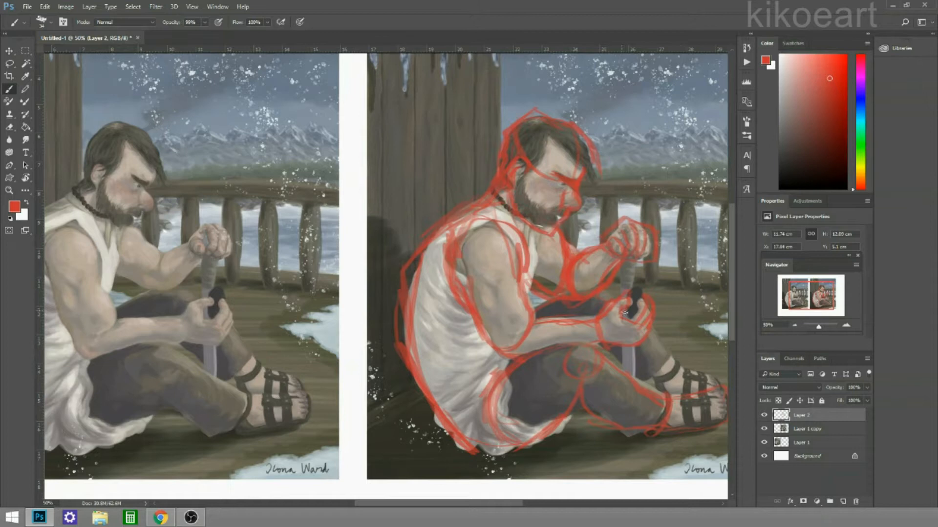
{"action": "left_click", "coordinate": [651, 329], "text": "alt"}
{"action": "mouse_move", "coordinate": [651, 329]}
{"action": "left_mouse_down", "text": "alt"}
{"action": "mouse_move", "coordinate": [634, 337]}
{"action": "mouse_move", "coordinate": [617, 305]}
{"action": "left_mouse_up", "text": "alt"}
{"action": "left_click", "coordinate": [611, 317], "text": "alt"}
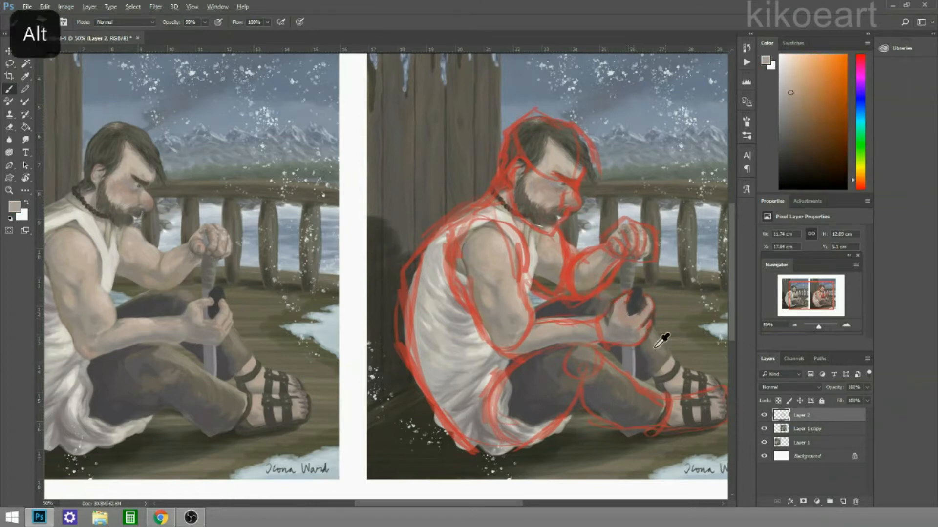
{"action": "left_click", "coordinate": [582, 272], "text": "alt"}
{"action": "left_click_drag", "start_coordinate": [582, 272], "coordinate": [584, 249]}
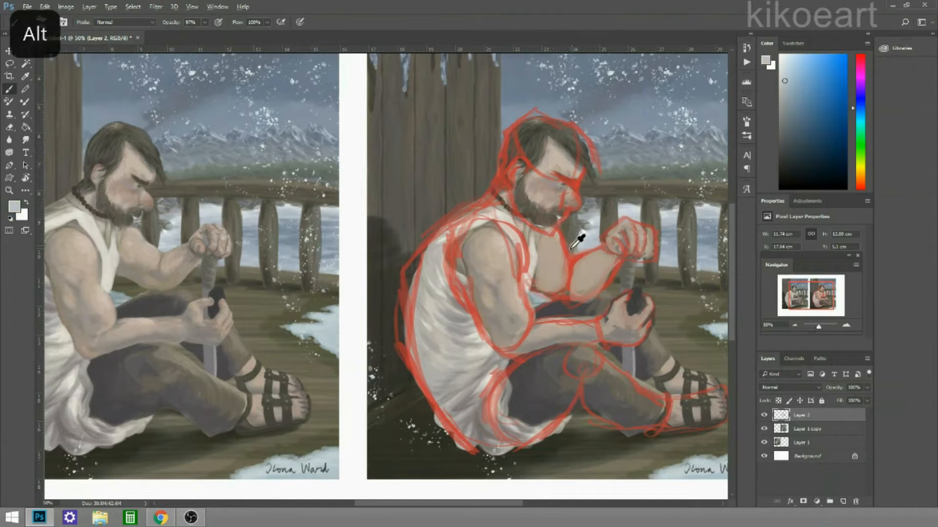
Block in the near arm and the adjoining shirt with flat sampled skin and off-white tones
{"action": "left_click", "coordinate": [537, 301], "text": "alt"}
{"action": "mouse_move", "coordinate": [488, 244]}
{"action": "left_mouse_down"}
{"action": "mouse_move", "coordinate": [462, 317]}
{"action": "mouse_move", "coordinate": [479, 315]}
{"action": "left_mouse_up"}
{"action": "left_click", "coordinate": [488, 293], "text": "alt"}
{"action": "left_click_drag", "start_coordinate": [508, 349], "coordinate": [596, 331]}
Repaint the far forearm, the shadow beneath it and the knife handle with sampled colours
{"action": "left_click_drag", "start_coordinate": [547, 293], "coordinate": [611, 294]}
{"action": "left_click", "coordinate": [567, 309], "text": "alt"}
{"action": "left_click", "coordinate": [561, 288], "text": "alt"}
{"action": "mouse_move", "coordinate": [549, 296]}
{"action": "left_mouse_down"}
{"action": "mouse_move", "coordinate": [586, 295]}
{"action": "mouse_move", "coordinate": [618, 268]}
{"action": "left_mouse_up"}
{"action": "left_click", "coordinate": [570, 280], "text": "alt"}
{"action": "left_click", "coordinate": [617, 291], "text": "alt"}
{"action": "mouse_move", "coordinate": [598, 298]}
{"action": "left_mouse_down"}
{"action": "mouse_move", "coordinate": [620, 270]}
{"action": "mouse_move", "coordinate": [639, 314]}
{"action": "left_mouse_up"}
{"action": "left_click", "coordinate": [629, 281], "text": "alt"}
{"action": "left_click", "coordinate": [632, 302], "text": "alt"}
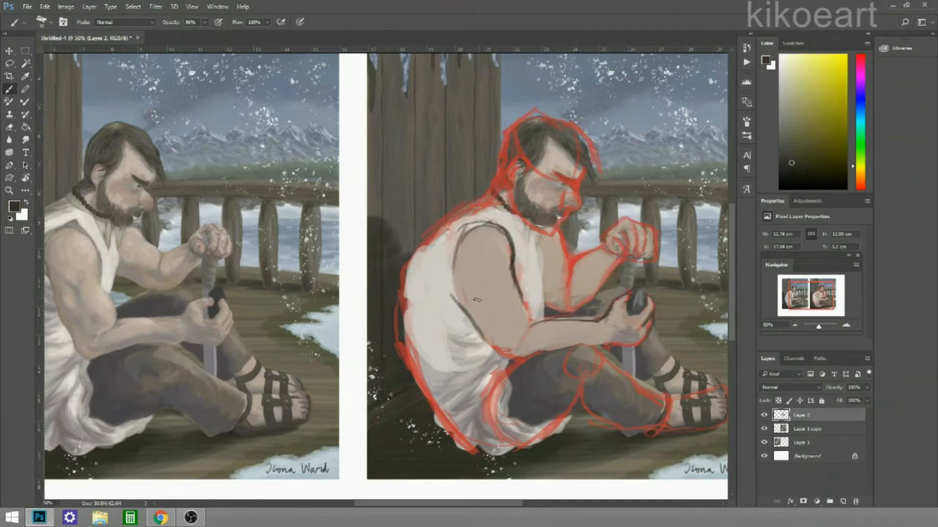
Outline the near upper arm and elbow with dark brush strokes
{"action": "left_click_drag", "start_coordinate": [513, 269], "coordinate": [532, 334]}
{"action": "left_click_drag", "start_coordinate": [465, 294], "coordinate": [506, 339]}
{"action": "left_click_drag", "start_coordinate": [452, 227], "coordinate": [511, 336]}
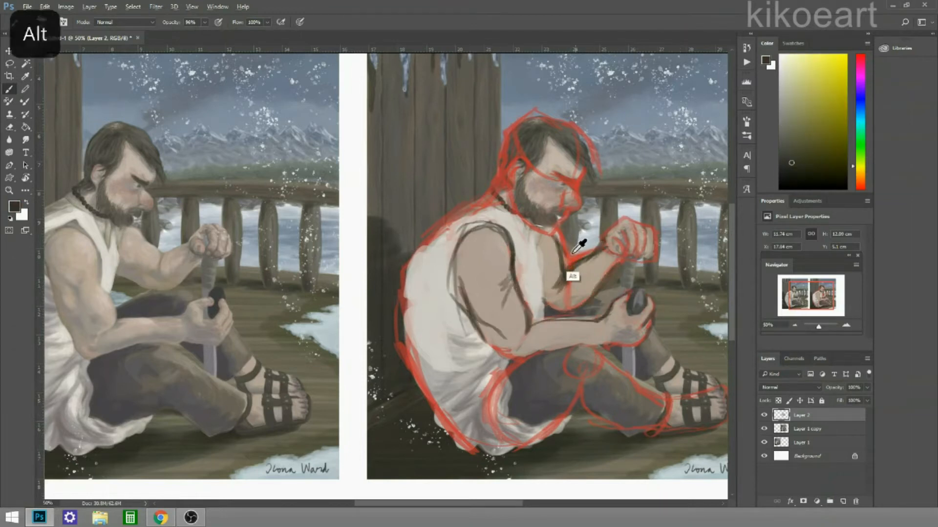
{"action": "key", "text": "Return"}
{"action": "left_click_drag", "start_coordinate": [489, 259], "coordinate": [489, 308]}
{"action": "left_click_drag", "start_coordinate": [459, 269], "coordinate": [503, 337]}
{"action": "key", "text": "Return"}
{"action": "left_click_drag", "start_coordinate": [467, 296], "coordinate": [503, 337]}
Fill the near upper arm with orange-brown skin and block in the whole shirt with off-white
{"action": "left_click", "coordinate": [509, 299], "text": "alt"}
{"action": "left_click_drag", "start_coordinate": [447, 229], "coordinate": [510, 352]}
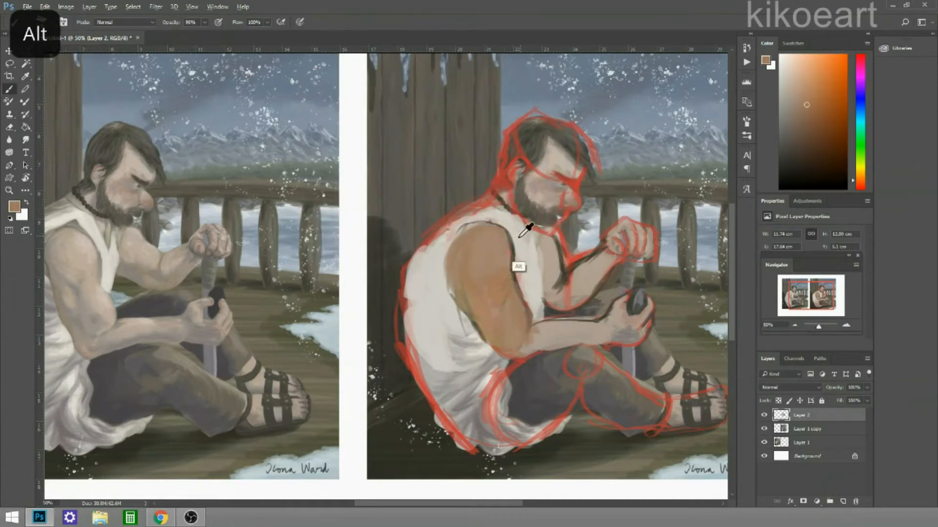
{"action": "left_click", "coordinate": [415, 274], "text": "alt"}
{"action": "mouse_move", "coordinate": [413, 254]}
{"action": "left_mouse_down"}
{"action": "mouse_move", "coordinate": [435, 425]}
{"action": "mouse_move", "coordinate": [415, 379]}
{"action": "mouse_move", "coordinate": [561, 439]}
{"action": "mouse_move", "coordinate": [446, 366]}
{"action": "mouse_move", "coordinate": [507, 342]}
{"action": "left_mouse_up"}
Reshape the near upper arm with a dark contour, lighter orange skin and a brown shadow along its back edge
{"action": "left_click", "coordinate": [508, 342], "text": "alt"}
{"action": "left_click_drag", "start_coordinate": [489, 235], "coordinate": [511, 362]}
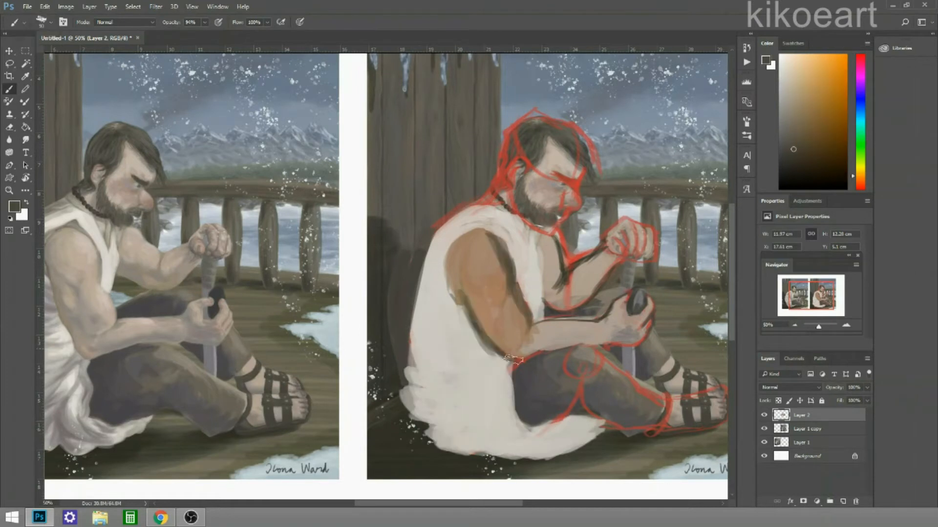
{"action": "left_click", "coordinate": [511, 361], "text": "alt"}
{"action": "left_click_drag", "start_coordinate": [452, 293], "coordinate": [481, 234]}
{"action": "left_click_drag", "start_coordinate": [508, 300], "coordinate": [474, 234]}
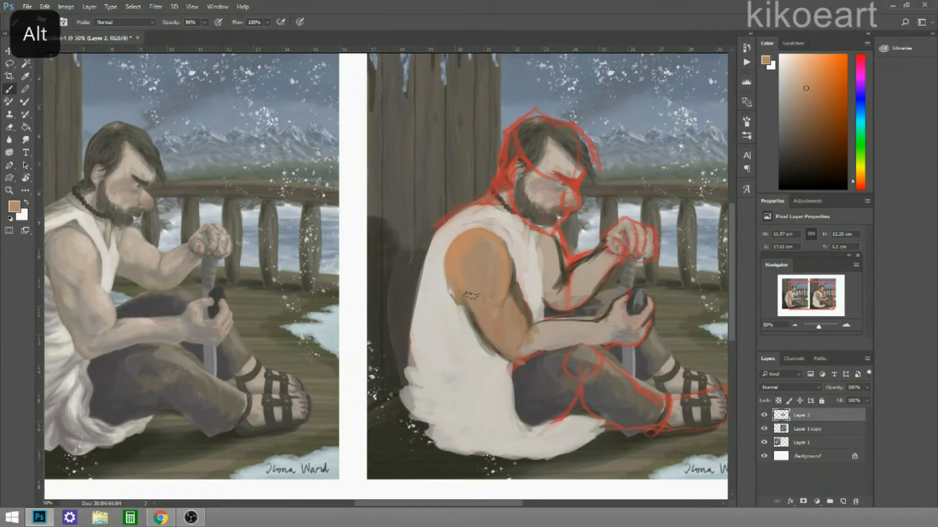
{"action": "left_click", "coordinate": [499, 342], "text": "alt"}
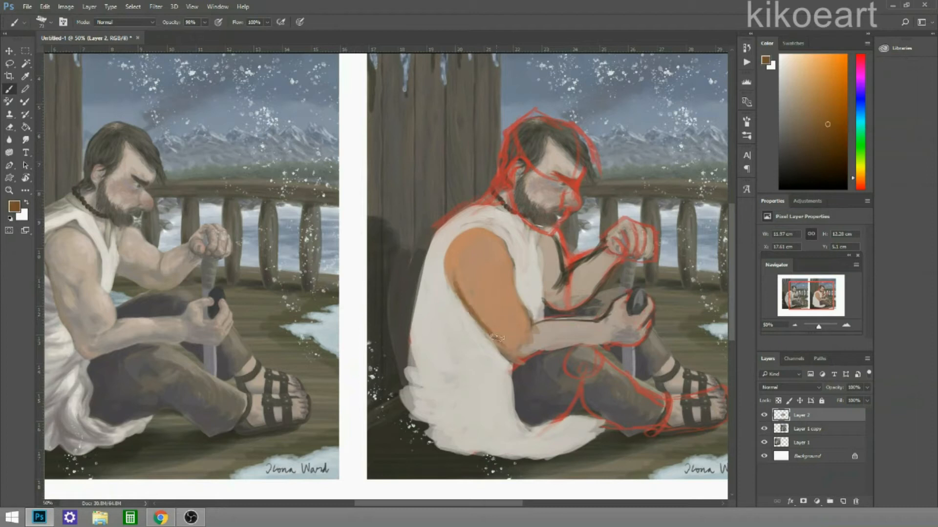
{"action": "left_click_drag", "start_coordinate": [452, 288], "coordinate": [488, 229]}
Paint sampled colours over the near forearm and across the chest and upper arm
{"action": "left_click", "coordinate": [547, 337], "text": "alt"}
{"action": "left_click_drag", "start_coordinate": [539, 337], "coordinate": [616, 327]}
{"action": "key", "text": "ctrl+minus"}
{"action": "key", "text": "ctrl+plus"}
{"action": "left_click", "coordinate": [556, 241], "text": "alt"}
{"action": "left_click", "coordinate": [557, 242], "text": "alt"}
{"action": "mouse_move", "coordinate": [557, 242]}
{"action": "left_mouse_down"}
{"action": "mouse_move", "coordinate": [635, 283]}
{"action": "mouse_move", "coordinate": [450, 269]}
{"action": "left_mouse_up"}
Repaint the head as a flat peach oval surrounded by dark strokes
{"action": "left_click", "coordinate": [342, 254], "text": "alt"}
{"action": "left_click_drag", "start_coordinate": [420, 147], "coordinate": [337, 184]}
{"action": "left_click", "coordinate": [439, 122], "text": "alt"}
{"action": "left_click_drag", "start_coordinate": [440, 122], "coordinate": [391, 97]}
{"action": "left_click", "coordinate": [391, 147], "text": "alt"}
{"action": "mouse_move", "coordinate": [391, 146]}
{"action": "left_mouse_down"}
{"action": "mouse_move", "coordinate": [430, 127]}
{"action": "mouse_move", "coordinate": [394, 138]}
{"action": "left_mouse_up"}
{"action": "left_click", "coordinate": [454, 127], "text": "alt"}
{"action": "left_click_drag", "start_coordinate": [454, 132], "coordinate": [434, 210]}
{"action": "left_click_drag", "start_coordinate": [425, 95], "coordinate": [352, 162]}
{"action": "left_click", "coordinate": [442, 171], "text": "alt"}
{"action": "left_click_drag", "start_coordinate": [442, 166], "coordinate": [434, 193]}
Cover the torso, arms and railing with dark paint and sketch the new near arm and hand in peach
{"action": "left_click", "coordinate": [396, 210], "text": "alt"}
{"action": "mouse_move", "coordinate": [385, 230]}
{"action": "left_mouse_down"}
{"action": "mouse_move", "coordinate": [391, 208]}
{"action": "mouse_move", "coordinate": [313, 323]}
{"action": "left_mouse_up"}
{"action": "left_click_drag", "start_coordinate": [318, 273], "coordinate": [454, 274]}
{"action": "left_click", "coordinate": [415, 132], "text": "alt"}
{"action": "left_click", "coordinate": [638, 328], "text": "alt"}
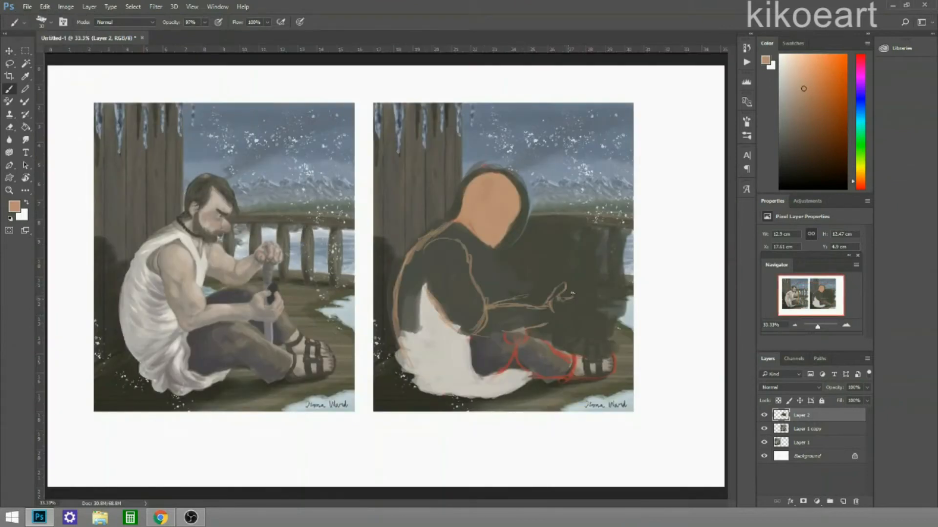
Paint out the legs in dark tones and extend the brown ground past the picture's lower edge
{"action": "left_click", "coordinate": [556, 315], "text": "alt"}
{"action": "left_click_drag", "start_coordinate": [488, 342], "coordinate": [582, 381]}
{"action": "left_click", "coordinate": [538, 341], "text": "alt"}
{"action": "left_click_drag", "start_coordinate": [430, 391], "coordinate": [679, 410]}
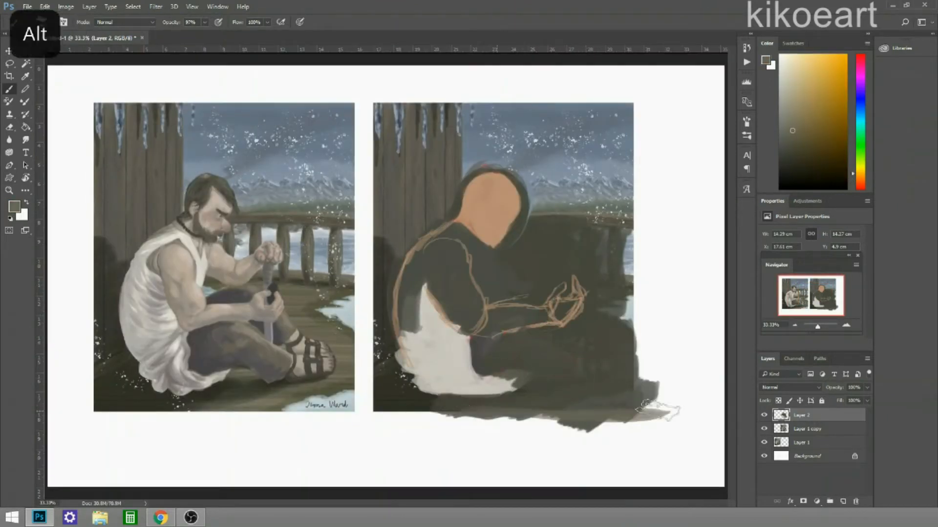
{"action": "left_click_drag", "start_coordinate": [376, 406], "coordinate": [635, 415]}
Cover the remaining white shirt with dark paint and clean up the area around the near arm's outline
{"action": "left_click_drag", "start_coordinate": [401, 386], "coordinate": [543, 282]}
{"action": "left_click", "coordinate": [542, 288], "text": "alt"}
{"action": "mouse_move", "coordinate": [469, 281]}
{"action": "left_mouse_down"}
{"action": "mouse_move", "coordinate": [430, 342]}
{"action": "mouse_move", "coordinate": [552, 328]}
{"action": "left_mouse_up"}
{"action": "left_click", "coordinate": [513, 254], "text": "alt"}
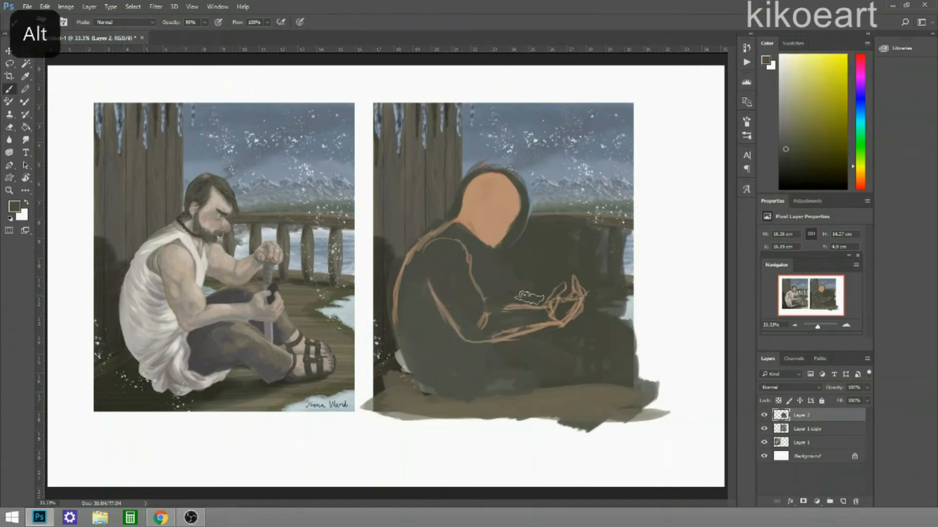
Paint out the peach head and its dark surround with blue-grey sky and sampled wall tones
{"action": "left_click", "coordinate": [488, 205], "text": "alt"}
{"action": "left_click_drag", "start_coordinate": [478, 224], "coordinate": [420, 259]}
{"action": "left_click", "coordinate": [508, 273], "text": "alt"}
{"action": "left_click_drag", "start_coordinate": [483, 244], "coordinate": [513, 257]}
{"action": "left_click", "coordinate": [517, 161], "text": "alt"}
{"action": "left_click_drag", "start_coordinate": [454, 171], "coordinate": [415, 229]}
{"action": "left_click", "coordinate": [489, 205], "text": "alt"}
{"action": "mouse_move", "coordinate": [468, 185]}
{"action": "left_mouse_down"}
{"action": "mouse_move", "coordinate": [508, 229]}
{"action": "mouse_move", "coordinate": [488, 250]}
{"action": "left_mouse_up"}
{"action": "left_click", "coordinate": [488, 215], "text": "alt"}
{"action": "left_click", "coordinate": [461, 217], "text": "alt"}
{"action": "mouse_move", "coordinate": [462, 217]}
{"action": "left_mouse_down"}
{"action": "mouse_move", "coordinate": [507, 206]}
{"action": "mouse_move", "coordinate": [488, 254]}
{"action": "left_mouse_up"}
{"action": "left_click", "coordinate": [537, 185], "text": "alt"}
{"action": "left_click_drag", "start_coordinate": [518, 176], "coordinate": [449, 184]}
Sketch the figure's new pose in orange, covering the shoulders, near arm, head, far arm and legs
{"action": "left_click", "coordinate": [407, 256], "text": "alt"}
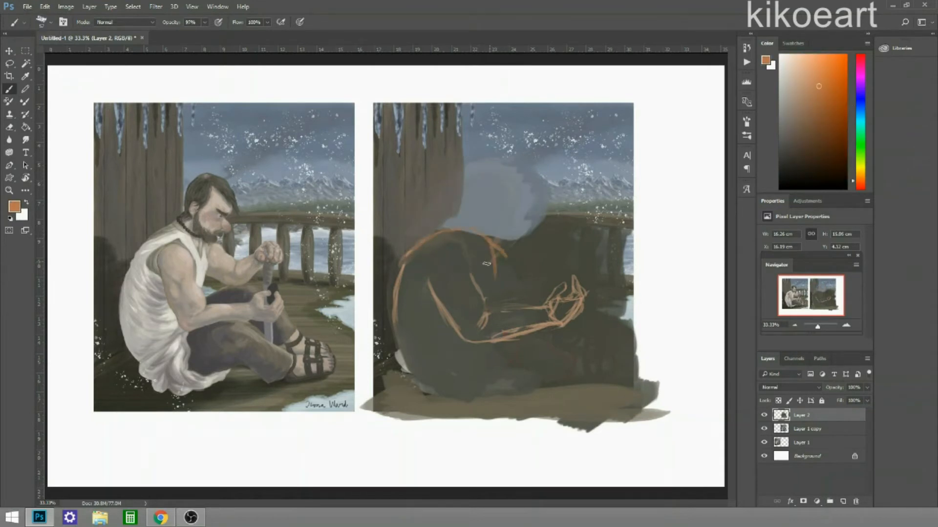
{"action": "left_click", "coordinate": [564, 299], "text": "alt"}
{"action": "left_click_drag", "start_coordinate": [520, 341], "coordinate": [569, 311]}
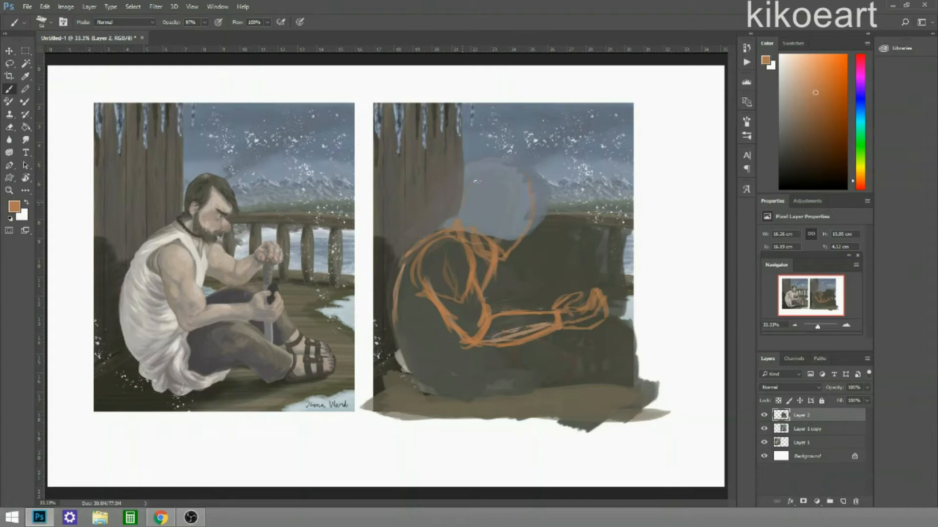
{"action": "left_click", "coordinate": [488, 293], "text": "alt"}
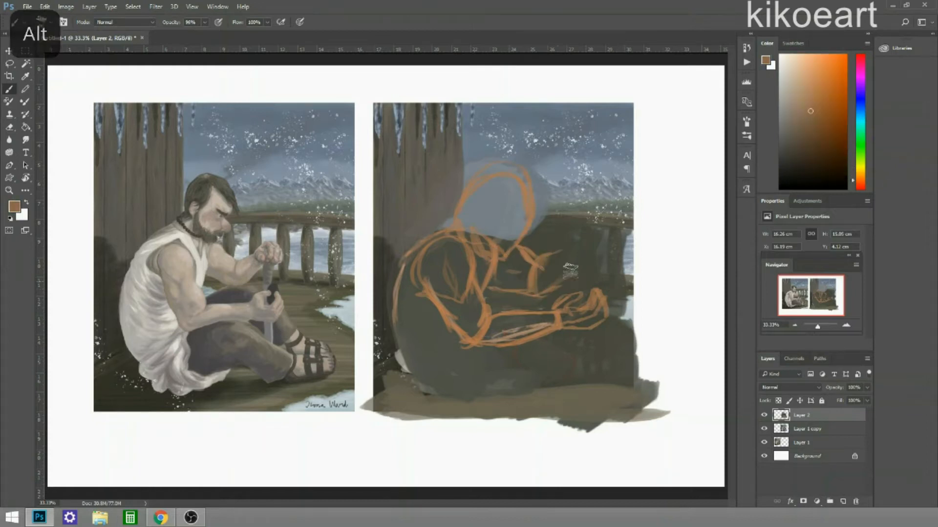
{"action": "left_click_drag", "start_coordinate": [557, 276], "coordinate": [598, 232]}
{"action": "mouse_move", "coordinate": [400, 312]}
{"action": "left_mouse_down"}
{"action": "mouse_move", "coordinate": [423, 380]}
{"action": "mouse_move", "coordinate": [525, 413]}
{"action": "mouse_move", "coordinate": [610, 341]}
{"action": "mouse_move", "coordinate": [628, 372]}
{"action": "mouse_move", "coordinate": [674, 341]}
{"action": "left_mouse_up"}
Fill the near arm and hand with peach skin tones and paint a bare foot beyond the picture's edge
{"action": "left_click", "coordinate": [198, 307], "text": "alt"}
{"action": "mouse_move", "coordinate": [430, 244]}
{"action": "left_mouse_down"}
{"action": "mouse_move", "coordinate": [457, 292]}
{"action": "mouse_move", "coordinate": [443, 256]}
{"action": "mouse_move", "coordinate": [467, 261]}
{"action": "mouse_move", "coordinate": [469, 334]}
{"action": "mouse_move", "coordinate": [532, 315]}
{"action": "mouse_move", "coordinate": [506, 341]}
{"action": "mouse_move", "coordinate": [566, 325]}
{"action": "left_mouse_up"}
{"action": "left_click", "coordinate": [488, 317], "text": "alt"}
{"action": "mouse_move", "coordinate": [498, 337]}
{"action": "left_mouse_down"}
{"action": "mouse_move", "coordinate": [425, 308]}
{"action": "mouse_move", "coordinate": [552, 325]}
{"action": "left_mouse_up"}
{"action": "left_click", "coordinate": [469, 298], "text": "alt"}
{"action": "left_click", "coordinate": [486, 309], "text": "alt"}
{"action": "left_click_drag", "start_coordinate": [488, 254], "coordinate": [464, 322]}
{"action": "mouse_move", "coordinate": [469, 242]}
{"action": "left_mouse_down"}
{"action": "mouse_move", "coordinate": [427, 293]}
{"action": "mouse_move", "coordinate": [479, 327]}
{"action": "left_mouse_up"}
{"action": "left_click_drag", "start_coordinate": [469, 337], "coordinate": [508, 341]}
{"action": "left_click", "coordinate": [459, 274], "text": "alt"}
{"action": "left_click_drag", "start_coordinate": [635, 386], "coordinate": [664, 358]}
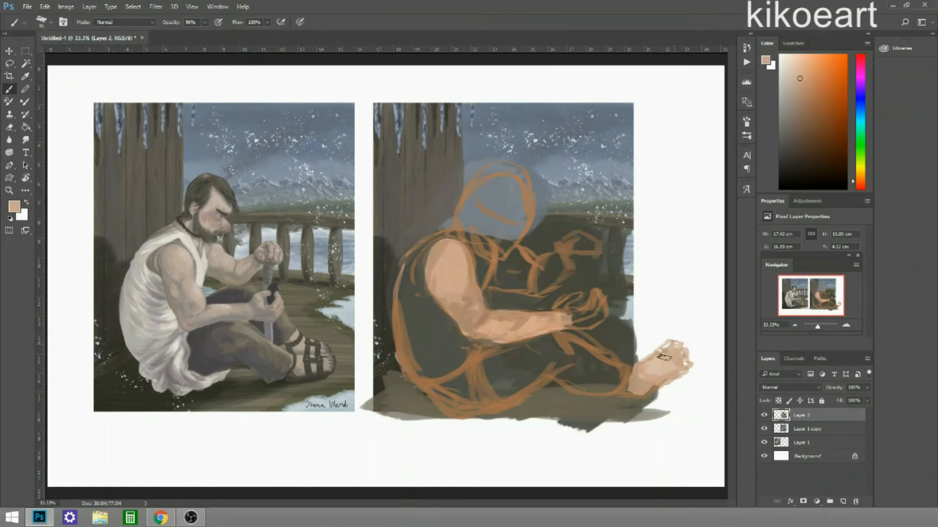
{"action": "left_click_drag", "start_coordinate": [562, 313], "coordinate": [606, 298]}
Block in the shirt with off-white sampled from the original painting on the left
{"action": "left_click", "coordinate": [147, 274], "text": "alt"}
{"action": "left_click_drag", "start_coordinate": [439, 352], "coordinate": [489, 410]}
{"action": "mouse_move", "coordinate": [430, 229]}
{"action": "left_mouse_down"}
{"action": "mouse_move", "coordinate": [401, 371]}
{"action": "mouse_move", "coordinate": [456, 336]}
{"action": "mouse_move", "coordinate": [422, 390]}
{"action": "left_mouse_up"}
Paint the bent legs' trousers in dark grey with lighter highlights on the thigh and knee
{"action": "left_click", "coordinate": [489, 361], "text": "alt"}
{"action": "mouse_move", "coordinate": [430, 342]}
{"action": "left_mouse_down"}
{"action": "mouse_move", "coordinate": [454, 386]}
{"action": "mouse_move", "coordinate": [562, 347]}
{"action": "mouse_move", "coordinate": [630, 342]}
{"action": "left_mouse_up"}
{"action": "left_click", "coordinate": [561, 344], "text": "alt"}
{"action": "mouse_move", "coordinate": [483, 381]}
{"action": "left_mouse_down"}
{"action": "mouse_move", "coordinate": [514, 353]}
{"action": "mouse_move", "coordinate": [635, 401]}
{"action": "left_mouse_up"}
{"action": "left_click", "coordinate": [514, 352], "text": "alt"}
{"action": "left_click", "coordinate": [611, 386], "text": "alt"}
{"action": "left_click_drag", "start_coordinate": [557, 381], "coordinate": [635, 362]}
{"action": "left_click", "coordinate": [537, 377], "text": "alt"}
{"action": "left_click_drag", "start_coordinate": [508, 372], "coordinate": [625, 381]}
Paint the ground beneath the figure and the area behind the knee in olive brown
{"action": "left_click_drag", "start_coordinate": [503, 410], "coordinate": [645, 413]}
{"action": "left_click_drag", "start_coordinate": [635, 288], "coordinate": [644, 356]}
{"action": "left_click_drag", "start_coordinate": [371, 372], "coordinate": [434, 415]}
Add off-white fold strokes to the shirt's back and the fabric around the waist
{"action": "left_click", "coordinate": [430, 342], "text": "alt"}
{"action": "left_click_drag", "start_coordinate": [415, 313], "coordinate": [479, 356]}
{"action": "left_click_drag", "start_coordinate": [410, 377], "coordinate": [430, 278]}
{"action": "mouse_move", "coordinate": [420, 283]}
{"action": "left_mouse_down"}
{"action": "mouse_move", "coordinate": [459, 234]}
{"action": "mouse_move", "coordinate": [454, 308]}
{"action": "left_mouse_up"}
Model the near arm's shoulder, biceps and elbow with sampled light and darker skin tones
{"action": "left_click", "coordinate": [450, 286], "text": "alt"}
{"action": "mouse_move", "coordinate": [435, 264]}
{"action": "left_mouse_down"}
{"action": "mouse_move", "coordinate": [469, 313]}
{"action": "mouse_move", "coordinate": [472, 286]}
{"action": "mouse_move", "coordinate": [494, 346]}
{"action": "left_mouse_up"}
{"action": "left_click", "coordinate": [477, 288], "text": "alt"}
{"action": "left_click", "coordinate": [488, 312], "text": "alt"}
{"action": "left_click_drag", "start_coordinate": [483, 308], "coordinate": [459, 331]}
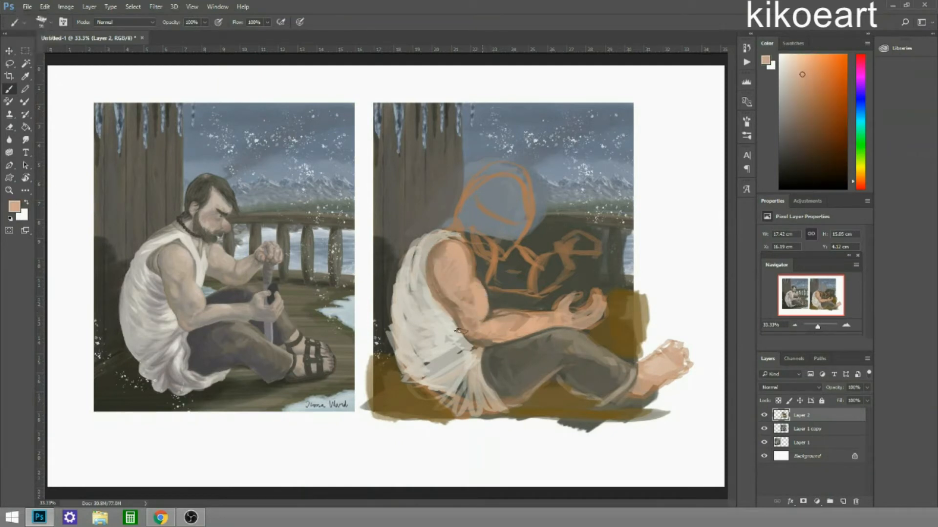
{"action": "left_click", "coordinate": [454, 305], "text": "alt"}
{"action": "left_click", "coordinate": [459, 318], "text": "alt"}
{"action": "mouse_move", "coordinate": [484, 288]}
{"action": "left_mouse_down"}
{"action": "mouse_move", "coordinate": [451, 246]}
{"action": "mouse_move", "coordinate": [456, 301]}
{"action": "left_mouse_up"}
{"action": "left_click", "coordinate": [486, 280], "text": "alt"}
{"action": "left_click", "coordinate": [468, 247], "text": "alt"}
Extend the brown ground beneath the foot past the picture's edge and sample skin tones from the near arm
{"action": "left_click", "coordinate": [533, 391], "text": "alt"}
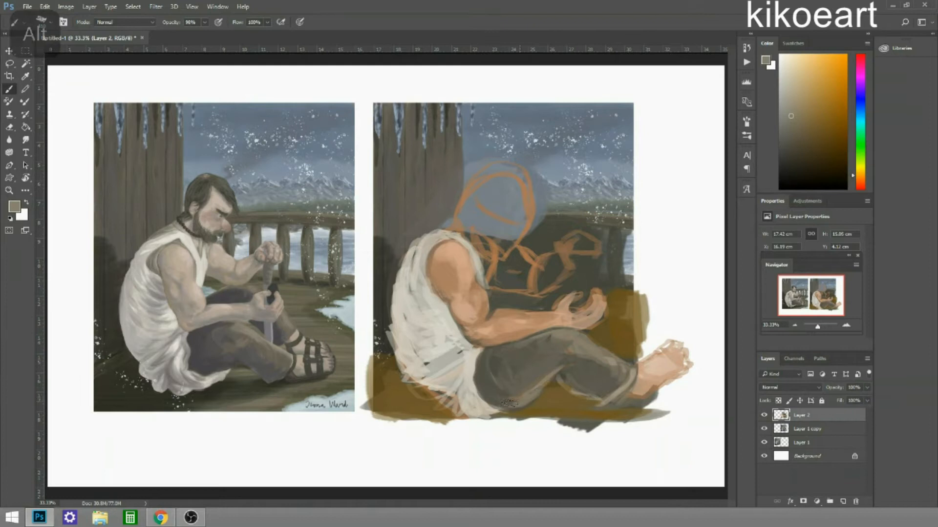
{"action": "left_click_drag", "start_coordinate": [632, 408], "coordinate": [716, 388]}
{"action": "left_click", "coordinate": [469, 291], "text": "alt"}
{"action": "left_click", "coordinate": [494, 296], "text": "alt"}
{"action": "left_click", "coordinate": [454, 293], "text": "alt"}
{"action": "left_click", "coordinate": [434, 280], "text": "alt"}
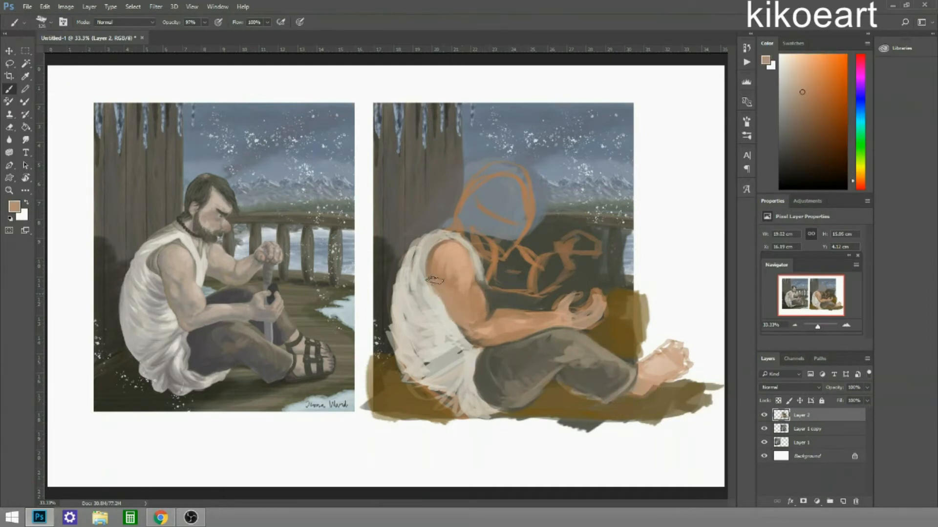
Trim the near hand's shape and cover the orange far-arm sketch with dark background paint
{"action": "left_click", "coordinate": [586, 273], "text": "alt"}
{"action": "left_click_drag", "start_coordinate": [566, 293], "coordinate": [596, 308]}
{"action": "mouse_move", "coordinate": [537, 293]}
{"action": "left_mouse_down"}
{"action": "mouse_move", "coordinate": [508, 254]}
{"action": "mouse_move", "coordinate": [586, 245]}
{"action": "left_mouse_up"}
{"action": "left_click_drag", "start_coordinate": [498, 245], "coordinate": [655, 234]}
Paint dark hair and a flat peach face and neck over the orange head sketch
{"action": "left_click", "coordinate": [517, 173], "text": "alt"}
{"action": "left_click", "coordinate": [228, 190], "text": "alt"}
{"action": "left_click_drag", "start_coordinate": [499, 173], "coordinate": [464, 205]}
{"action": "left_click_drag", "start_coordinate": [488, 168], "coordinate": [532, 210]}
{"action": "left_click", "coordinate": [469, 185], "text": "alt"}
{"action": "mouse_move", "coordinate": [457, 208]}
{"action": "left_mouse_down"}
{"action": "mouse_move", "coordinate": [445, 230]}
{"action": "mouse_move", "coordinate": [517, 229]}
{"action": "left_mouse_up"}
{"action": "left_click_drag", "start_coordinate": [488, 195], "coordinate": [517, 239]}
{"action": "left_click", "coordinate": [508, 249], "text": "alt"}
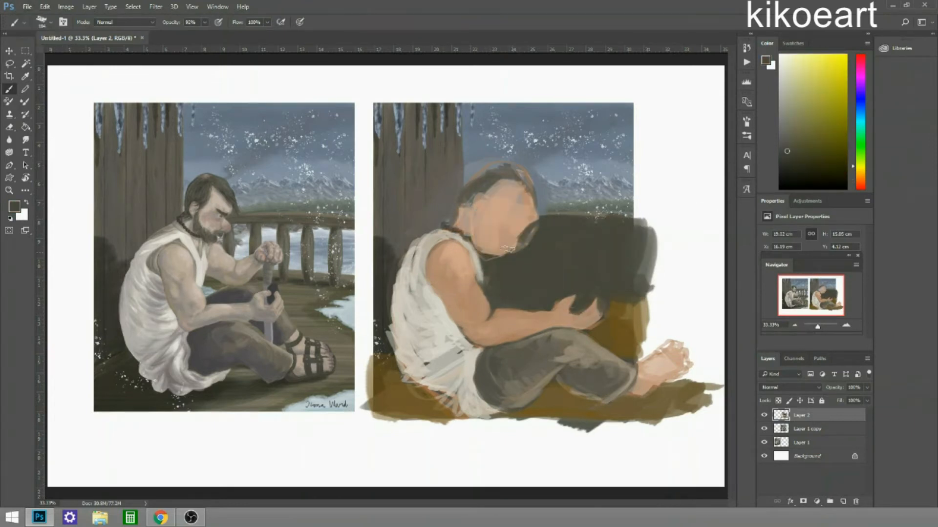
Paint layered reddish-brown hair with a fringe over the head and block in the ear, eyebrow and eye socket
{"action": "left_click", "coordinate": [505, 250], "text": "alt"}
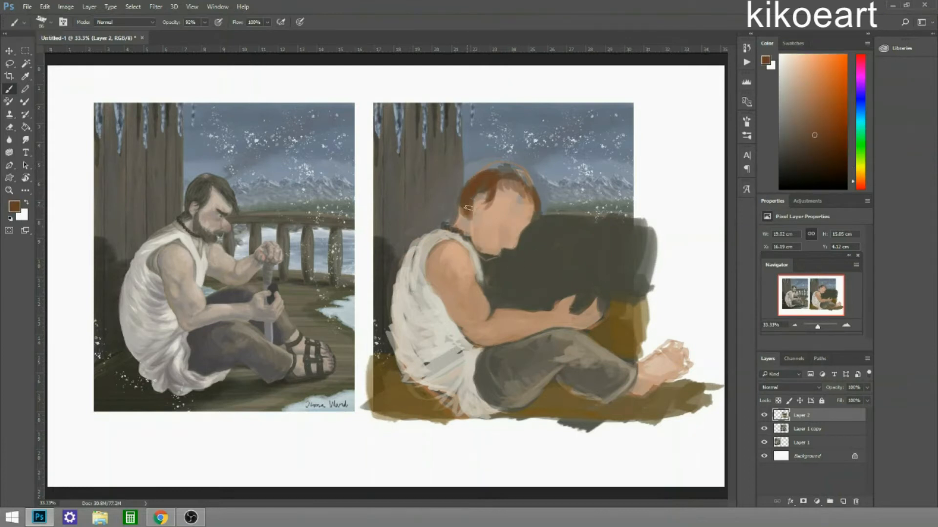
{"action": "left_click", "coordinate": [533, 226], "text": "alt"}
{"action": "mouse_move", "coordinate": [498, 191]}
{"action": "left_mouse_down"}
{"action": "mouse_move", "coordinate": [534, 215]}
{"action": "mouse_move", "coordinate": [518, 237]}
{"action": "left_mouse_up"}
{"action": "left_click", "coordinate": [532, 219], "text": "alt"}
{"action": "left_click", "coordinate": [497, 198], "text": "alt"}
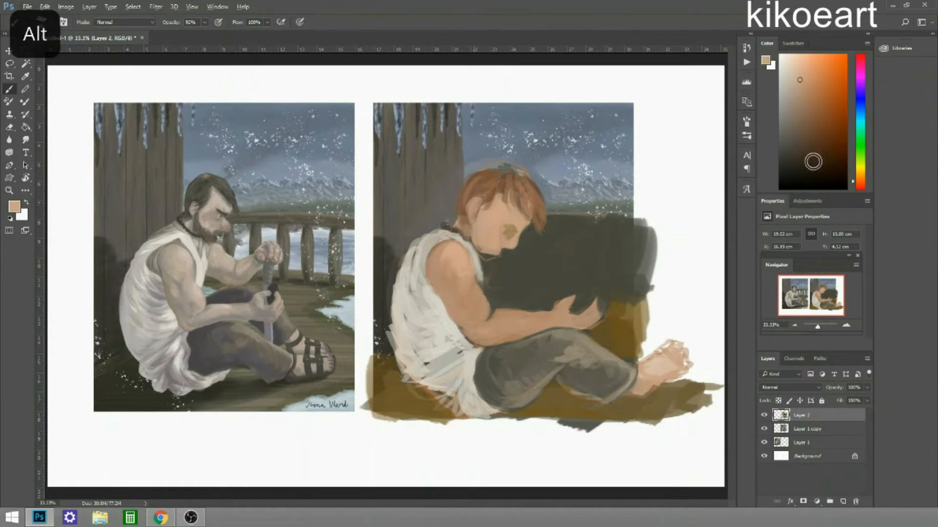
{"action": "left_click", "coordinate": [529, 215], "text": "alt"}
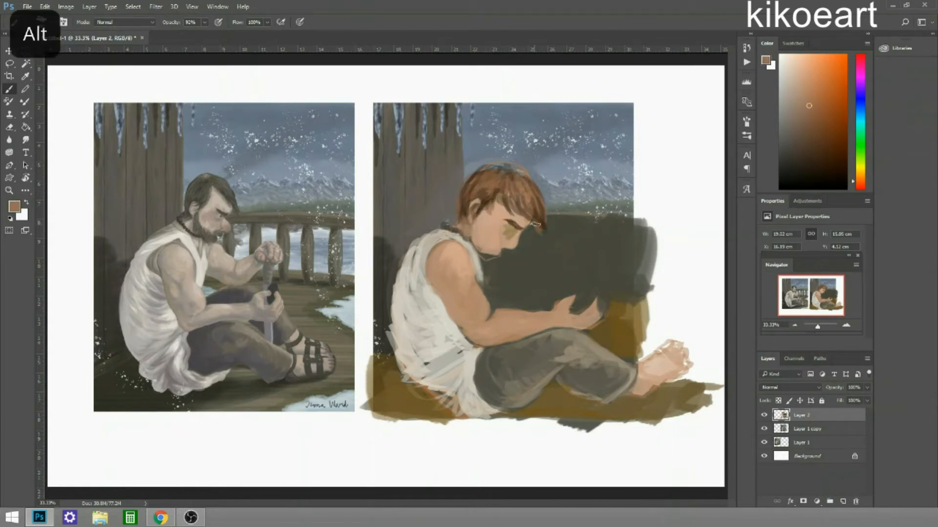
Paint a brown beard along the jaw and chin, mixing in sampled skin tones and shaping the mouth
{"action": "left_click", "coordinate": [383, 275], "text": "alt"}
{"action": "scroll", "coordinate": [384, 275], "scroll_direction": "up", "scroll_amount": 1}
{"action": "left_click", "coordinate": [541, 239], "text": "alt"}
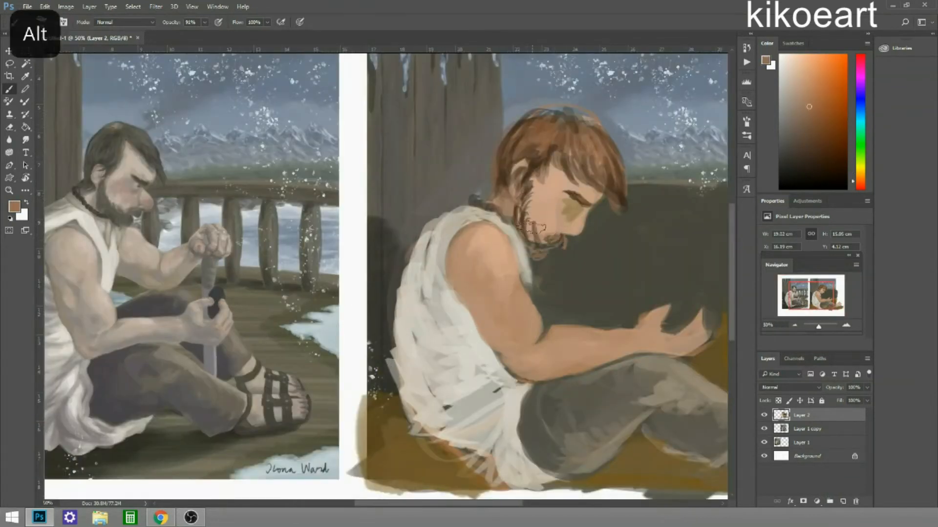
{"action": "left_click", "coordinate": [513, 307], "text": "alt"}
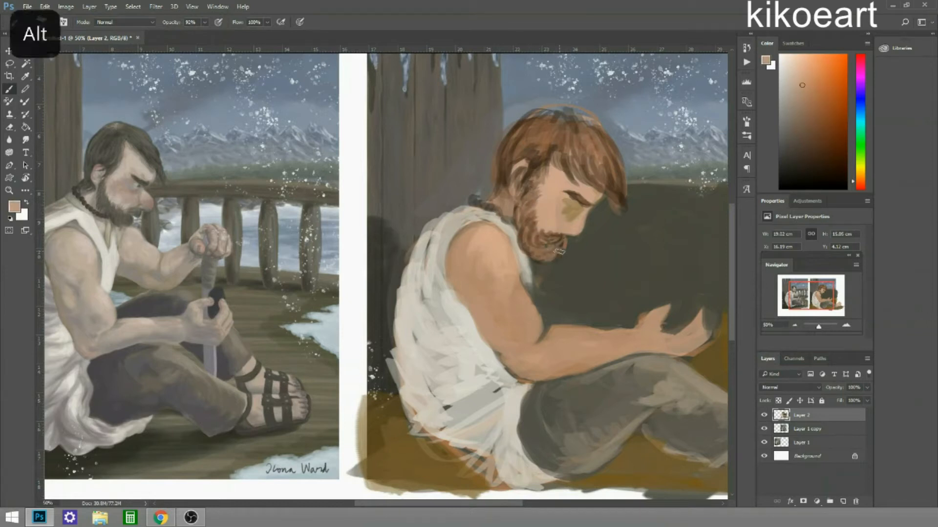
Shade the eye, eyebrow and nose with sampled browns and deepen the beard and moustache around the mouth
{"action": "left_click", "coordinate": [572, 215], "text": "alt"}
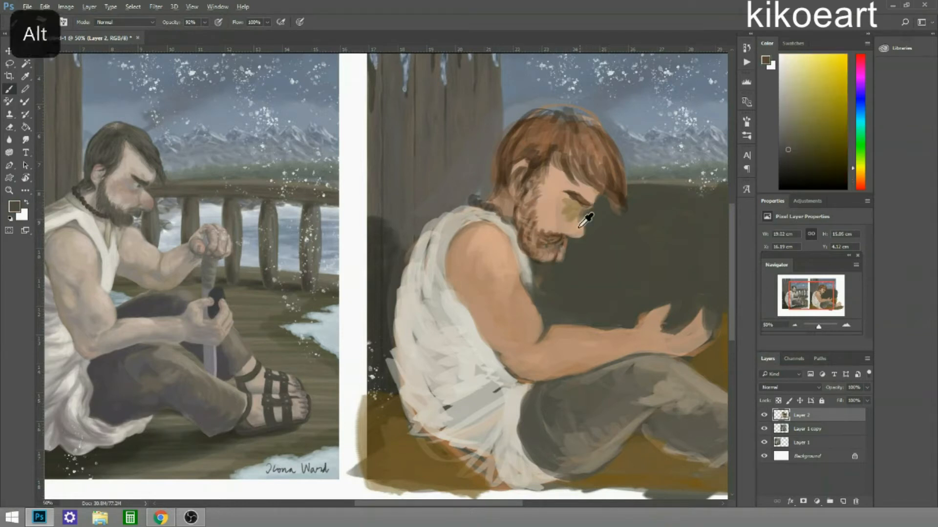
{"action": "left_click", "coordinate": [575, 210], "text": "alt"}
{"action": "left_click", "coordinate": [568, 210], "text": "alt"}
{"action": "left_click", "coordinate": [574, 215], "text": "alt"}
{"action": "left_click", "coordinate": [584, 215], "text": "alt"}
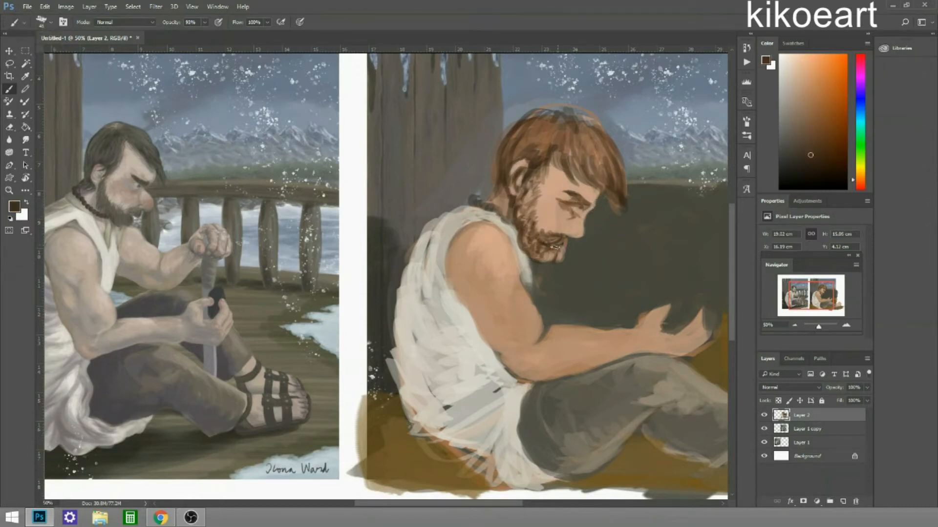
{"action": "left_click", "coordinate": [566, 242], "text": "alt"}
{"action": "left_click", "coordinate": [556, 264], "text": "alt"}
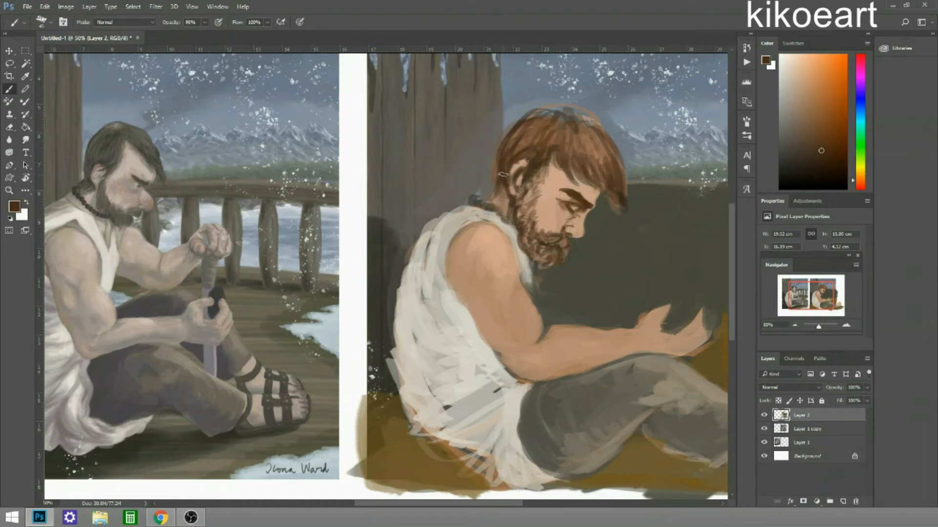
Choose a light pink and tint the ear, neck, cheek, nose and front edge of the shoulder
{"action": "left_click", "coordinate": [335, 115]}
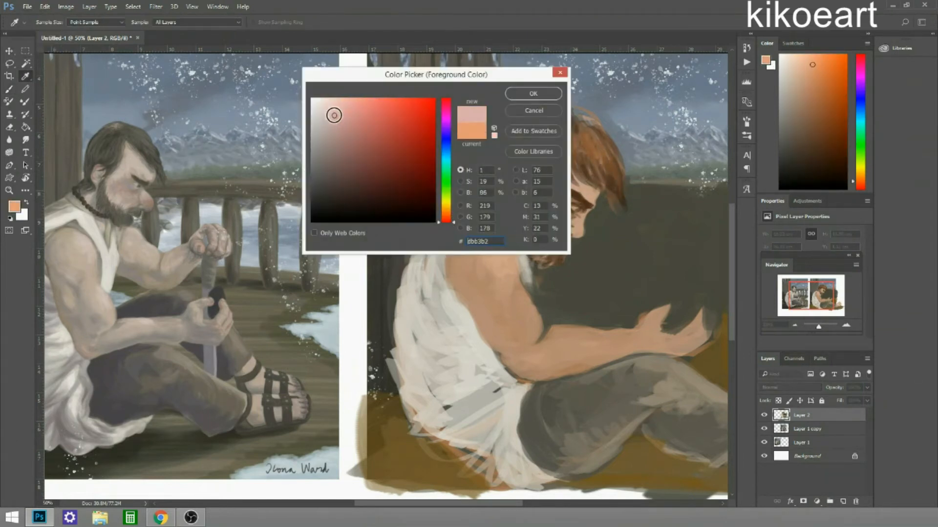
{"action": "key", "text": "Return"}
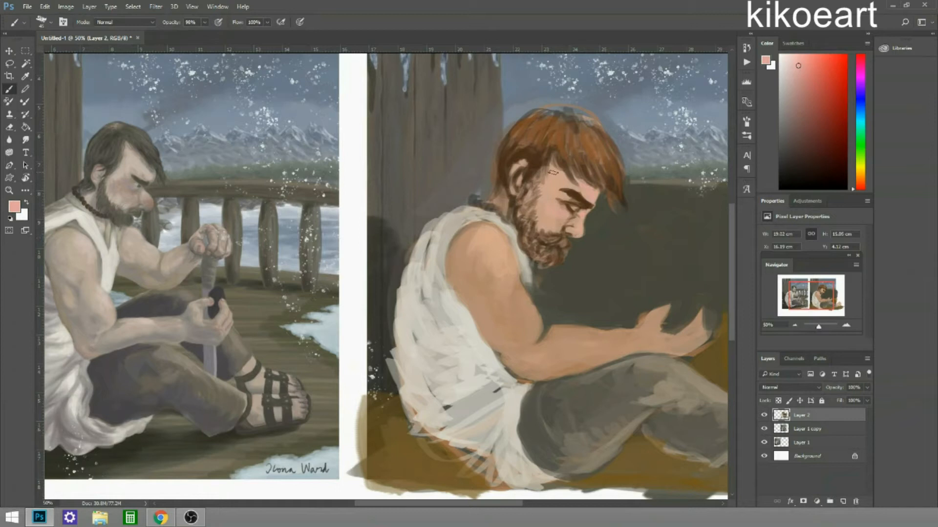
{"action": "left_click", "coordinate": [553, 250], "text": "alt"}
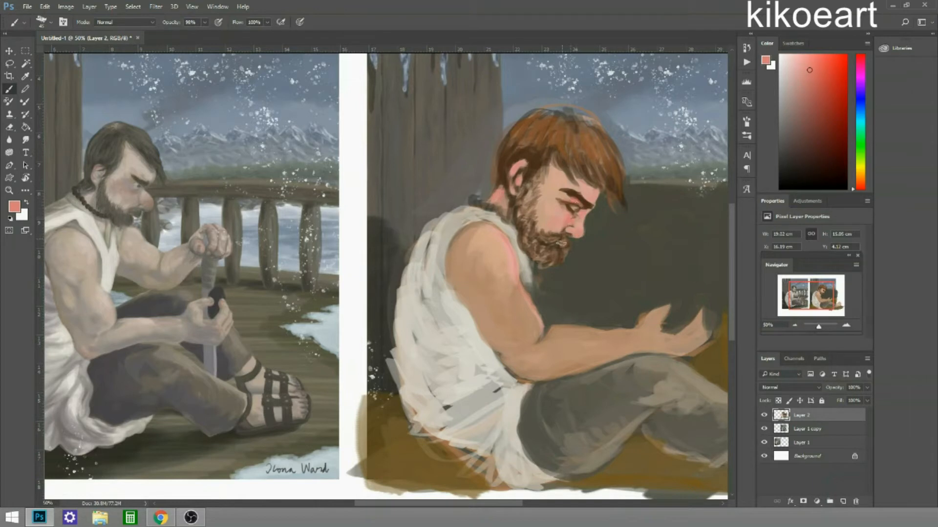
{"action": "left_click", "coordinate": [578, 216], "text": "alt"}
{"action": "left_click", "coordinate": [567, 193], "text": "alt"}
Lasso the ear and free-transform it to adjust its angle on the head
{"action": "key", "text": "l"}
{"action": "left_click_drag", "start_coordinate": [537, 158], "coordinate": [535, 159]}
{"action": "key", "text": "ctrl+t"}
{"action": "left_click_drag", "start_coordinate": [655, 157], "coordinate": [703, 144]}
{"action": "key", "text": "Return"}
{"action": "key", "text": "b"}
Shade the temple and sideburn with brown and olive tones, and blend the cheek, ear and neck with sampled skin tones
{"action": "left_click", "coordinate": [511, 169], "text": "alt"}
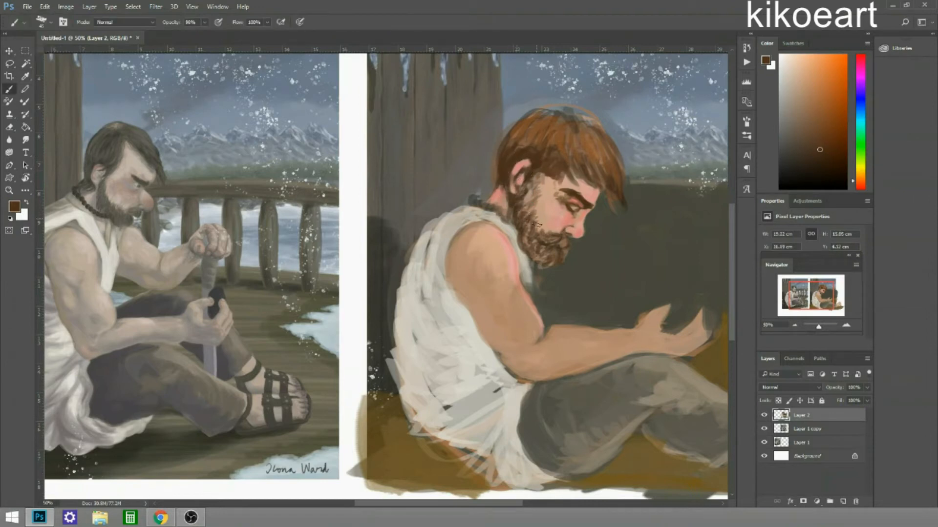
{"action": "left_click", "coordinate": [547, 189], "text": "alt"}
{"action": "left_click", "coordinate": [541, 201], "text": "alt"}
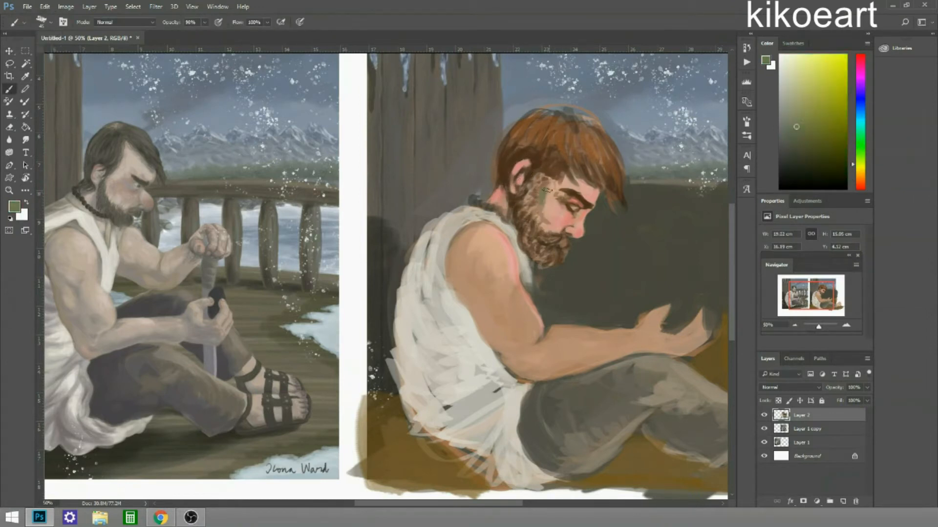
{"action": "left_click", "coordinate": [550, 184], "text": "alt"}
{"action": "left_click", "coordinate": [556, 207], "text": "alt"}
{"action": "left_click", "coordinate": [557, 204], "text": "alt"}
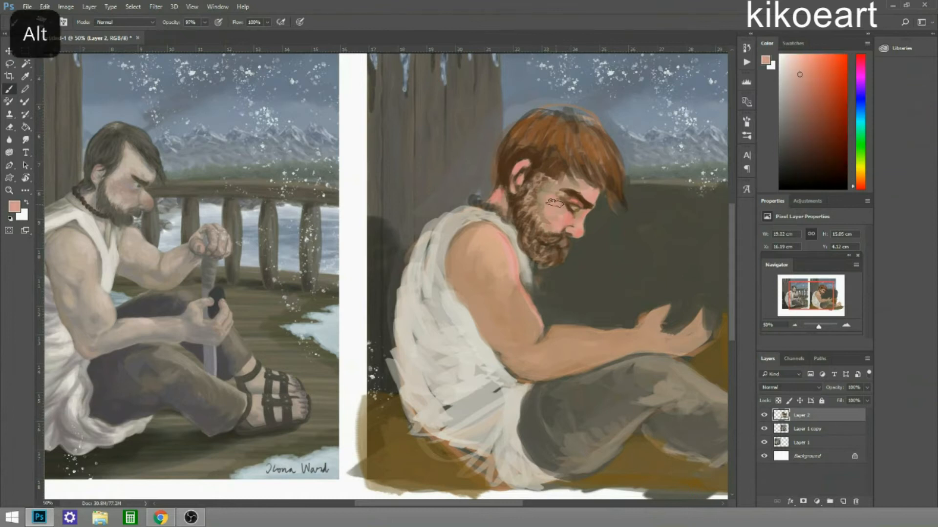
{"action": "left_click", "coordinate": [554, 202], "text": "alt"}
{"action": "left_click", "coordinate": [498, 194], "text": "alt"}
{"action": "left_click", "coordinate": [564, 217], "text": "alt"}
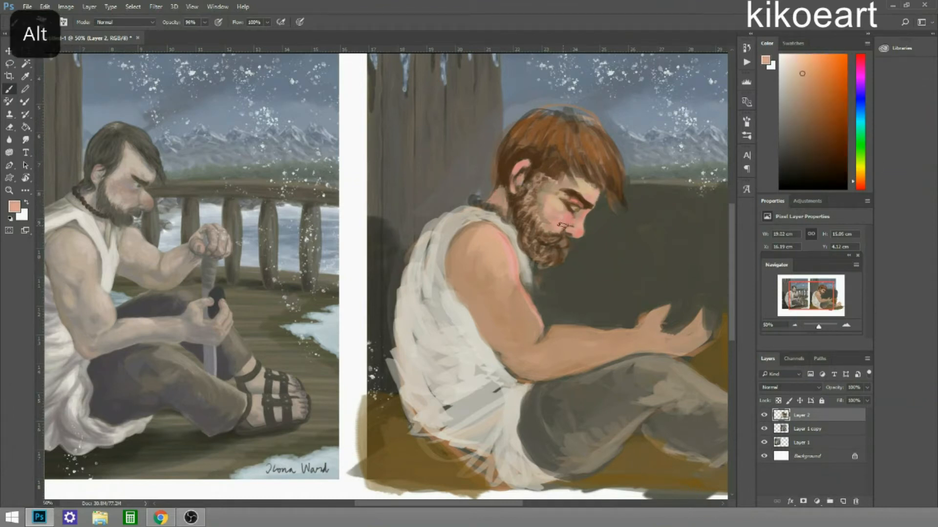
Refine the forehead, brow, nose and cheekbone with sampled skin tones, blending the temple shadow below the fringe
{"action": "left_click", "coordinate": [554, 181], "text": "alt"}
{"action": "left_click", "coordinate": [575, 231], "text": "alt"}
{"action": "left_click", "coordinate": [584, 223], "text": "alt"}
{"action": "left_click", "coordinate": [607, 201], "text": "alt"}
{"action": "left_click", "coordinate": [607, 201], "text": "alt"}
{"action": "left_click", "coordinate": [583, 192], "text": "alt"}
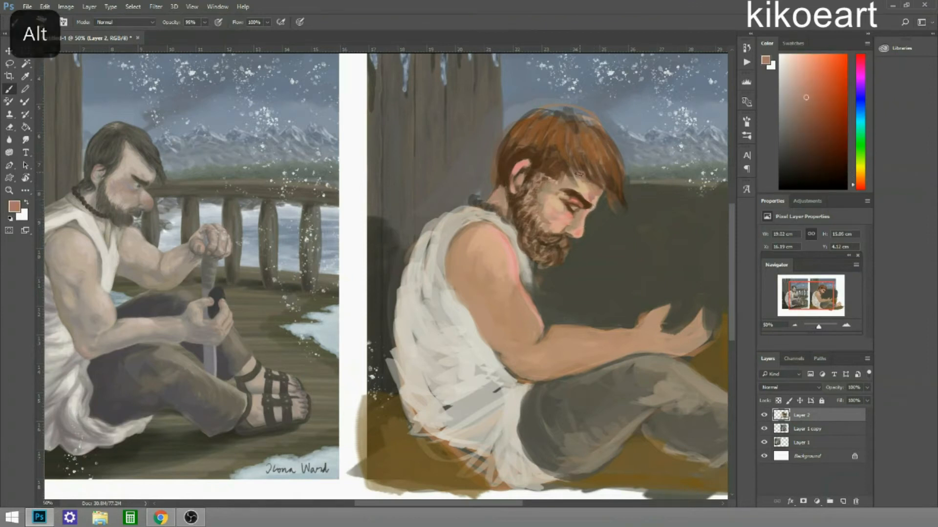
{"action": "left_click", "coordinate": [546, 191], "text": "alt"}
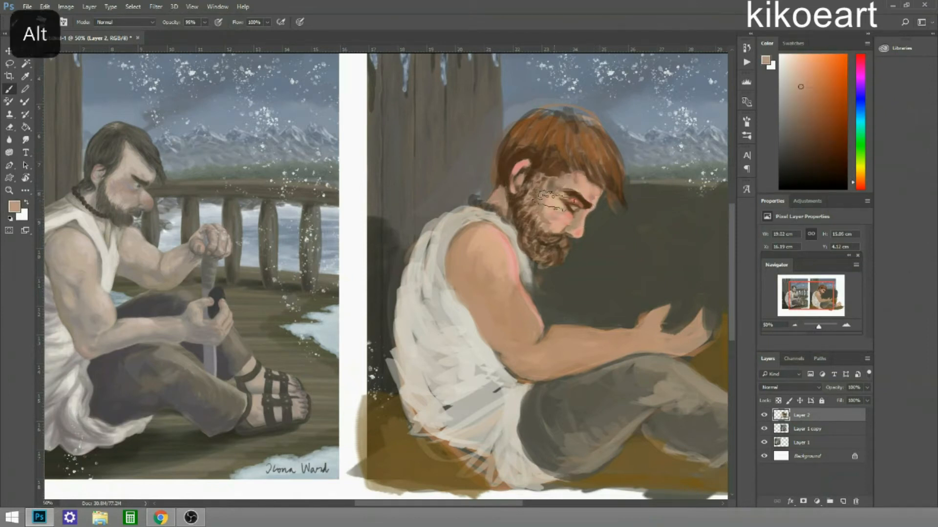
{"action": "left_click", "coordinate": [587, 198], "text": "alt"}
Define the near arm's armhole edge with brown and repaint the shoulder and biceps with lighter, pinkish skin tones
{"action": "left_click", "coordinate": [487, 228], "text": "alt"}
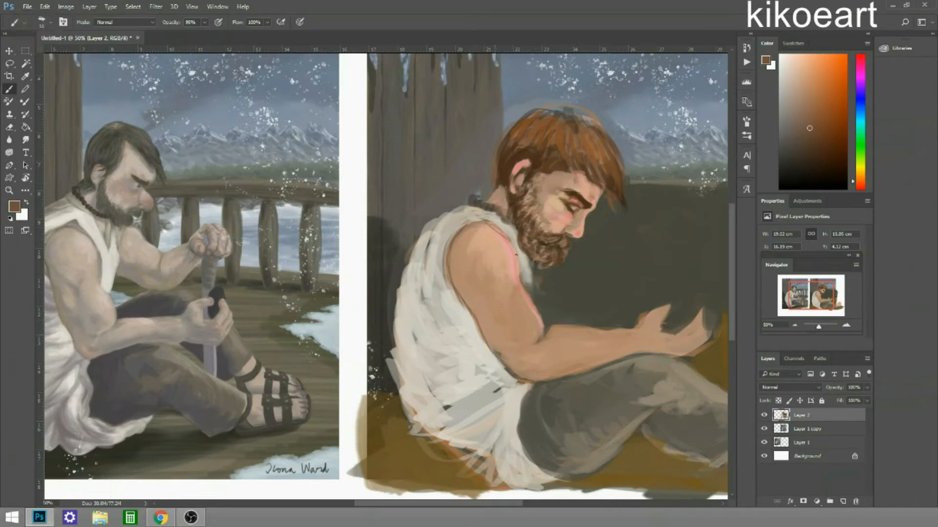
{"action": "left_click", "coordinate": [507, 259], "text": "alt"}
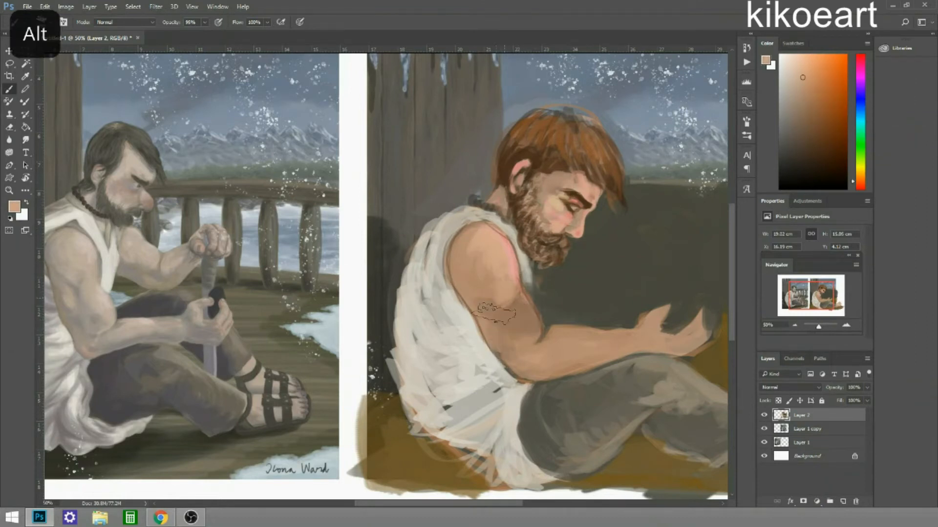
{"action": "left_click", "coordinate": [495, 198], "text": "alt"}
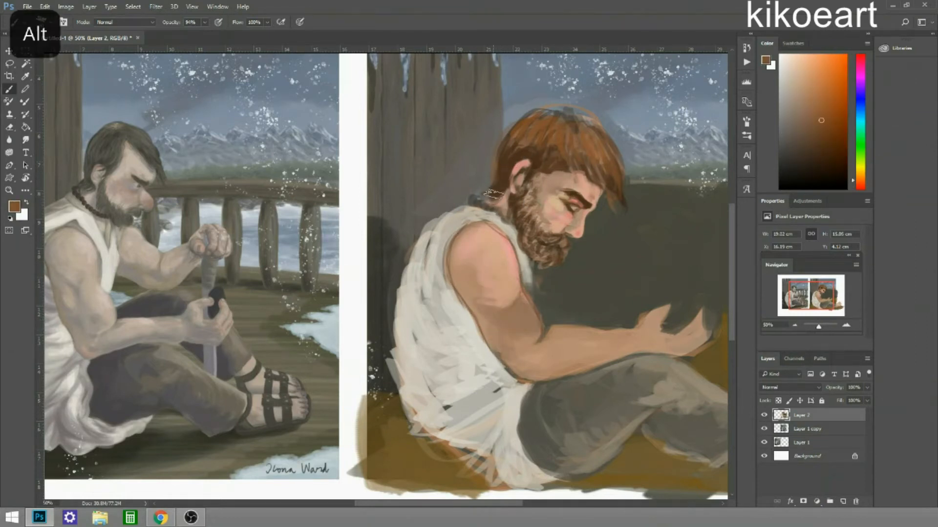
Deepen the dark brown shading around the temple and sideburn and brighten the hair with orange strokes
{"action": "key", "text": "ctrl+minus"}
{"action": "left_click", "coordinate": [508, 200], "text": "alt"}
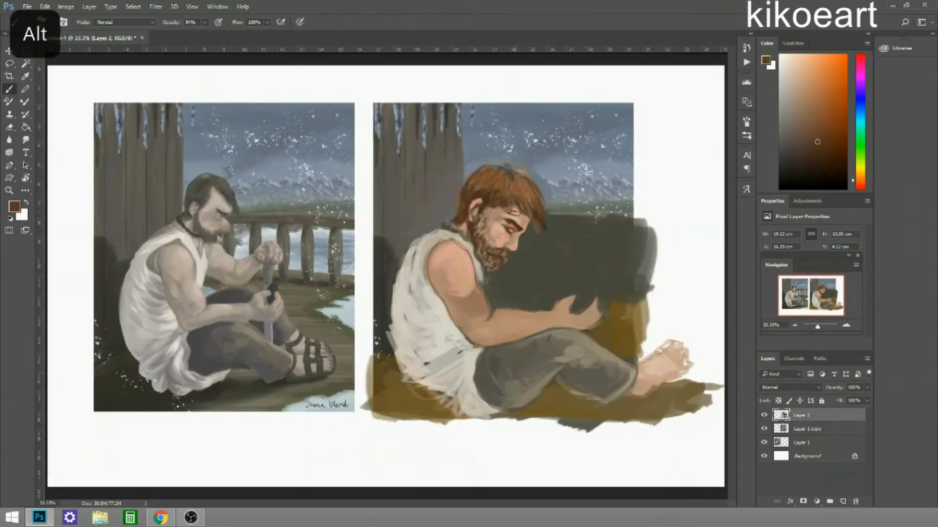
{"action": "left_click", "coordinate": [528, 222], "text": "alt"}
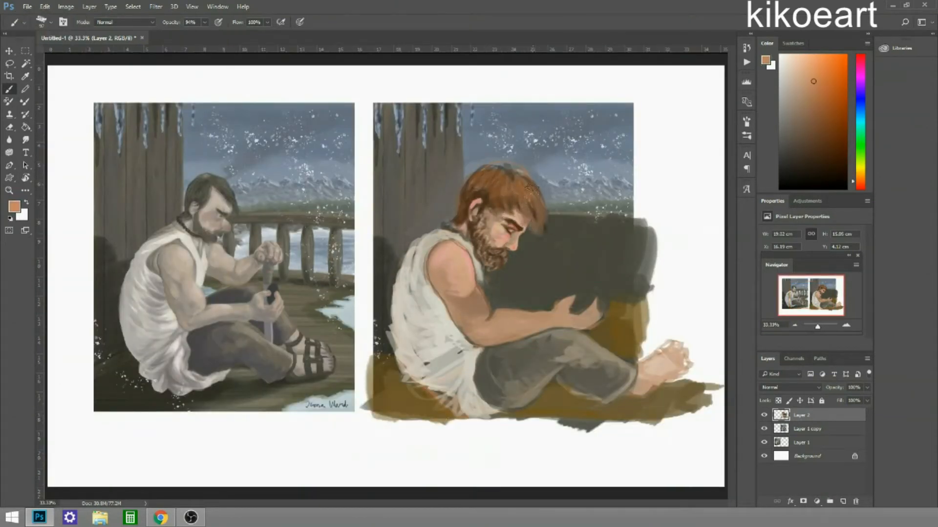
Paint brown shadow along the back of the near upper arm and elbow, and add light and dark forearm strokes
{"action": "left_click", "coordinate": [440, 257], "text": "alt"}
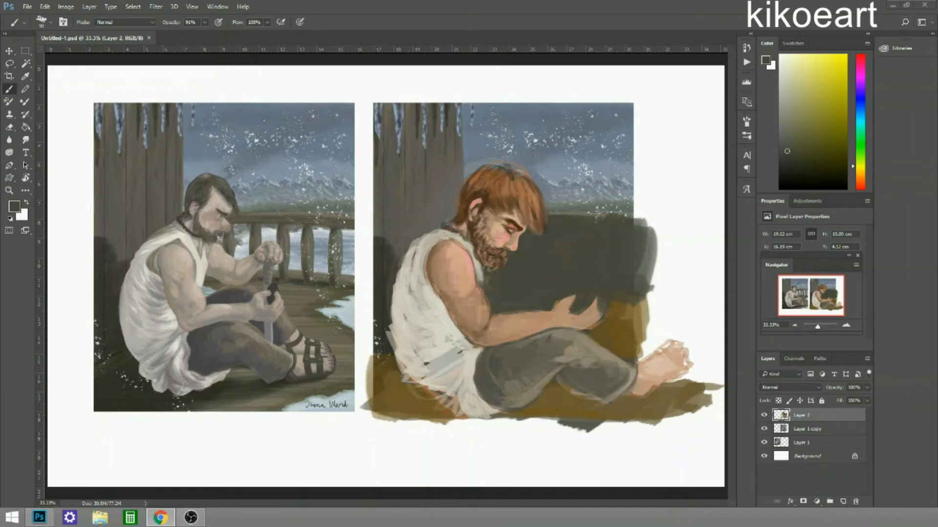
{"action": "left_click", "coordinate": [504, 238], "text": "alt"}
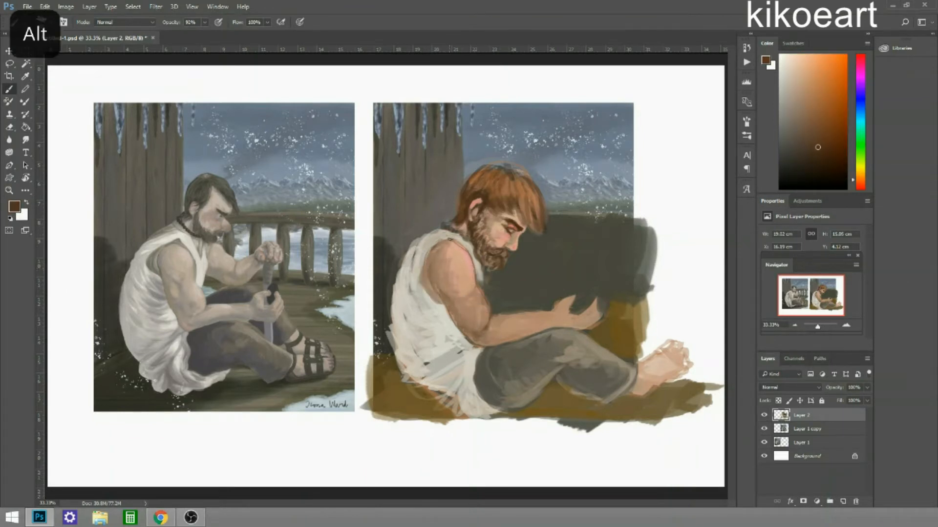
{"action": "left_click", "coordinate": [435, 258], "text": "alt"}
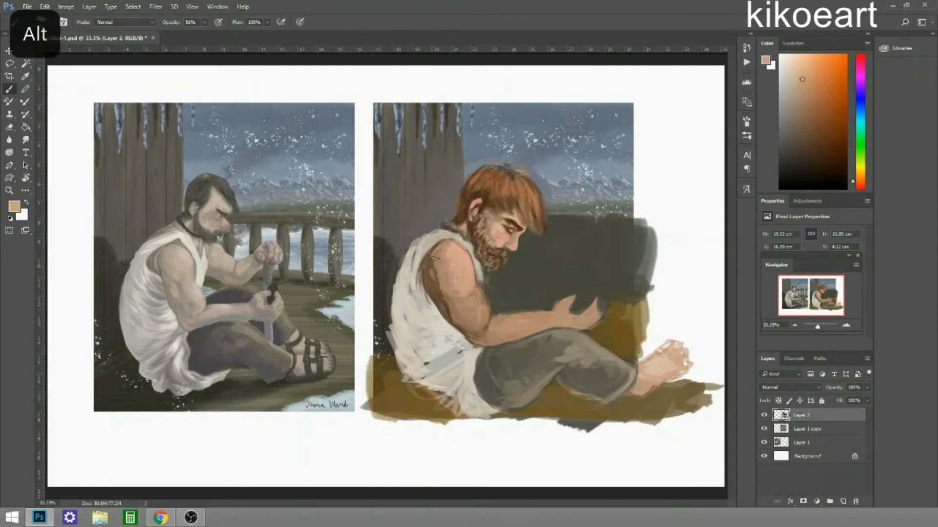
{"action": "left_click", "coordinate": [471, 337], "text": "alt"}
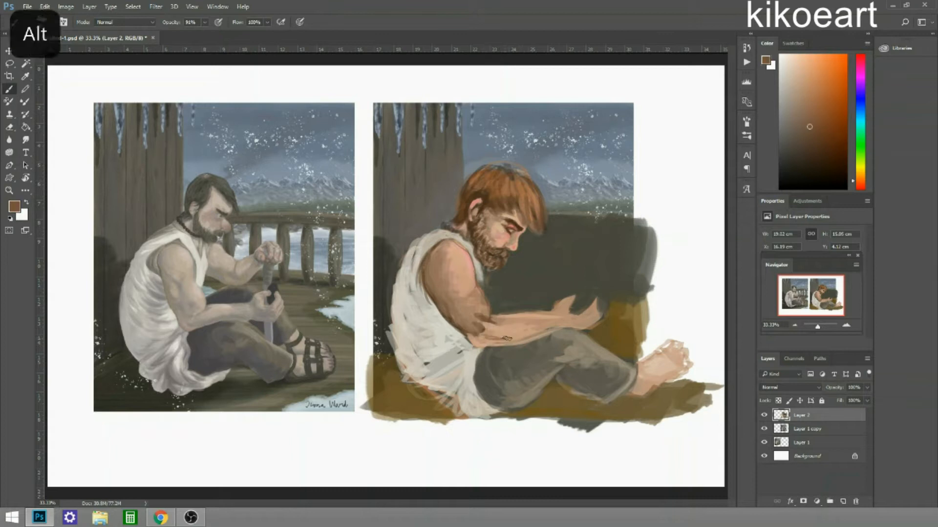
Model the near arm's deltoid, biceps and elbow muscles with alternating sampled brown and light skin tones
{"action": "left_click", "coordinate": [464, 269], "text": "alt"}
{"action": "left_click", "coordinate": [481, 300], "text": "alt"}
{"action": "left_click", "coordinate": [473, 279], "text": "alt"}
{"action": "left_click", "coordinate": [465, 255], "text": "alt"}
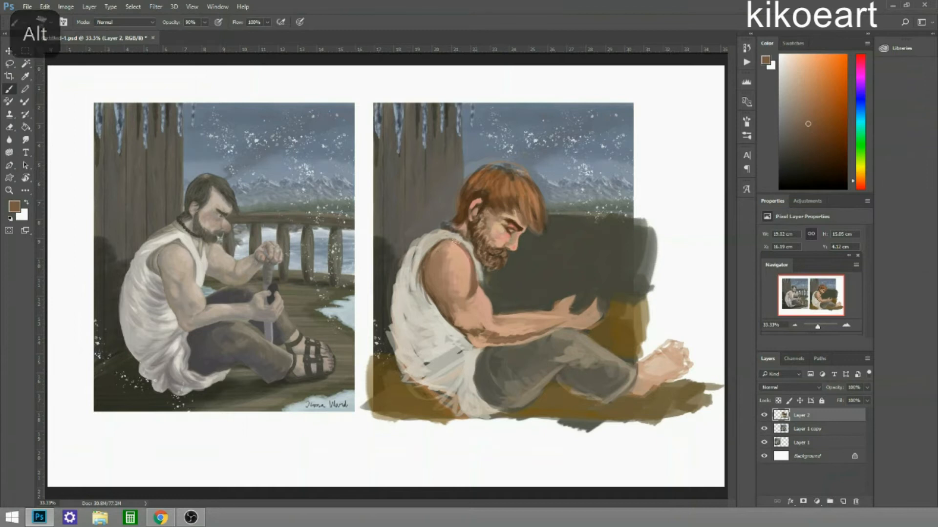
{"action": "left_click", "coordinate": [439, 273], "text": "alt"}
{"action": "left_click", "coordinate": [447, 272], "text": "alt"}
{"action": "left_click", "coordinate": [471, 305], "text": "alt"}
Tint the near shoulder with pink and break up the forearm's flat skin with darker brown strokes
{"action": "left_click", "coordinate": [461, 256], "text": "alt"}
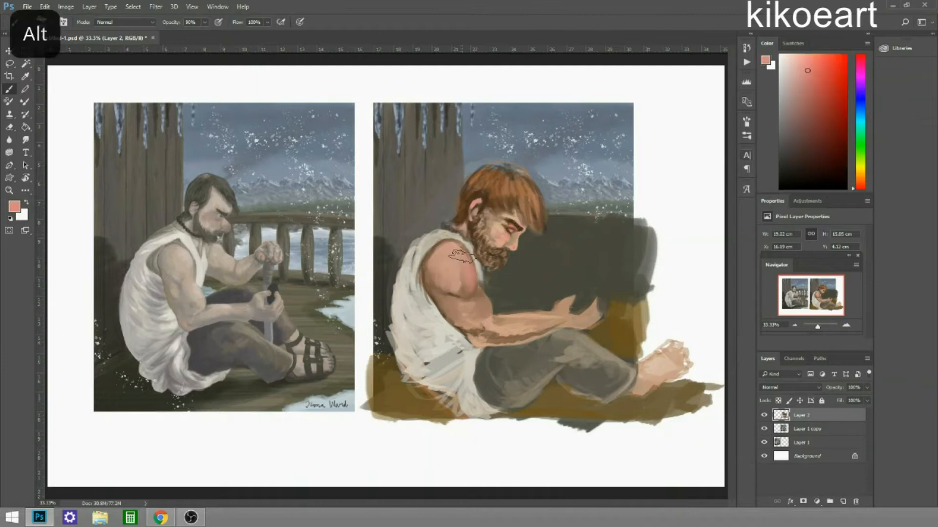
{"action": "left_click", "coordinate": [491, 315], "text": "alt"}
{"action": "left_click", "coordinate": [535, 313], "text": "alt"}
{"action": "left_click", "coordinate": [507, 335], "text": "alt"}
{"action": "left_click", "coordinate": [541, 331], "text": "alt"}
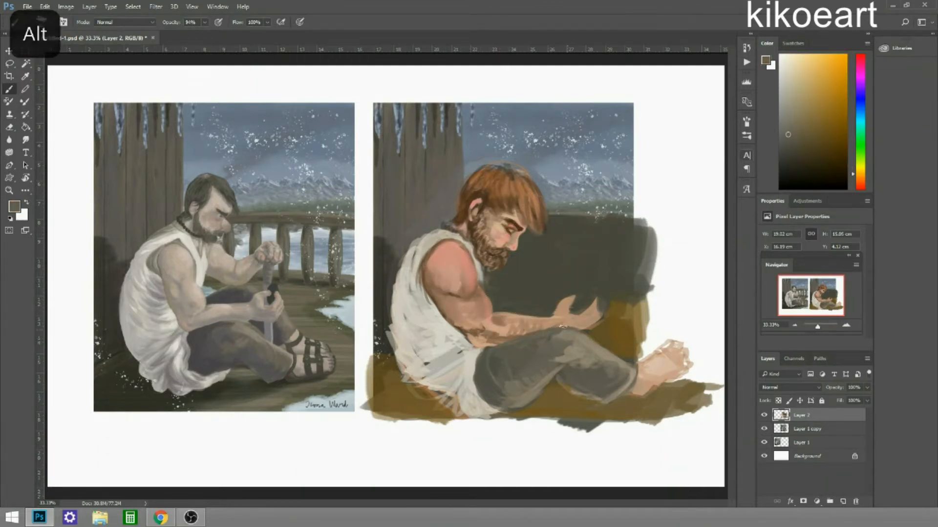
Darken the underside of the near upper arm and elbow with sampled browns and tidy the adjoining shirt edge
{"action": "left_click", "coordinate": [483, 333], "text": "alt"}
{"action": "left_click", "coordinate": [435, 293], "text": "alt"}
{"action": "left_click", "coordinate": [439, 249], "text": "alt"}
{"action": "left_click", "coordinate": [442, 324], "text": "alt"}
{"action": "left_click", "coordinate": [476, 278], "text": "alt"}
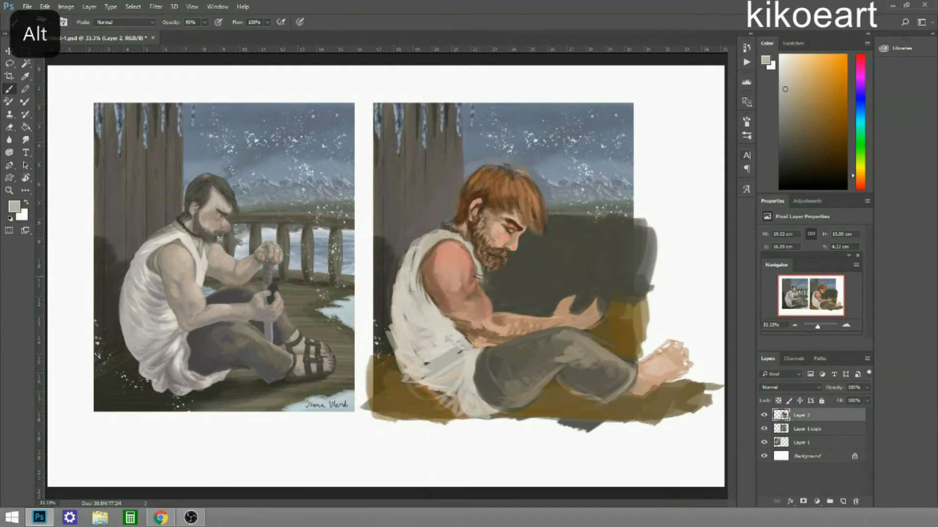
Add very dark brown shadow lines along the near arm's front edge, elbow crease and upper forearm
{"action": "left_click", "coordinate": [471, 272], "text": "alt"}
{"action": "left_click", "coordinate": [481, 313], "text": "alt"}
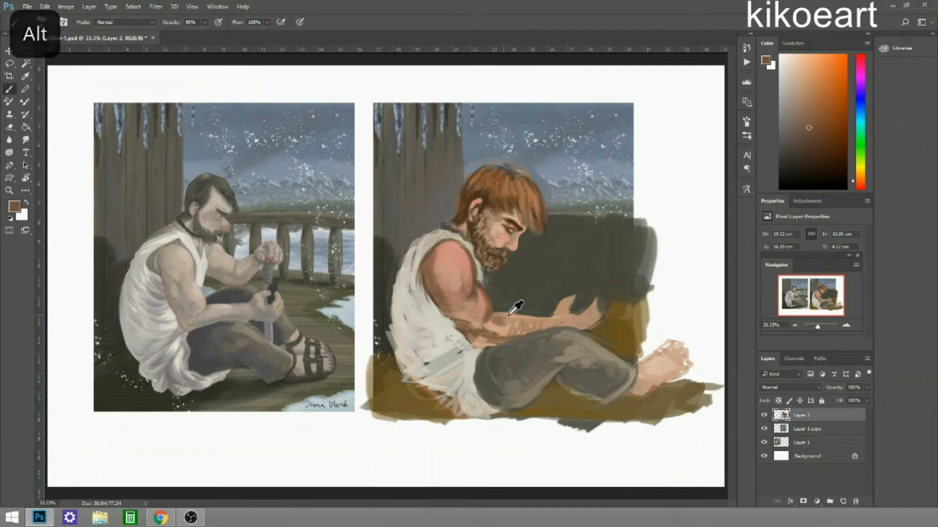
{"action": "left_click", "coordinate": [494, 317], "text": "alt"}
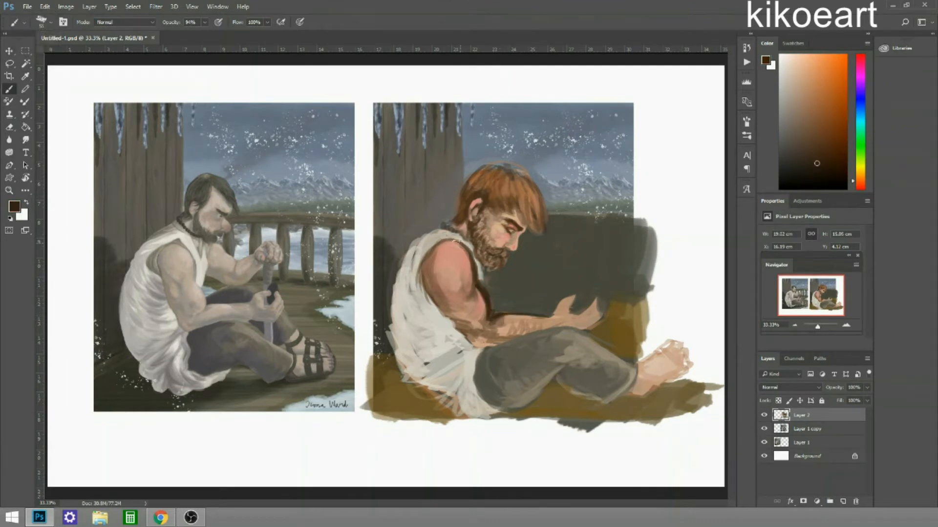
{"action": "left_click", "coordinate": [494, 289], "text": "alt"}
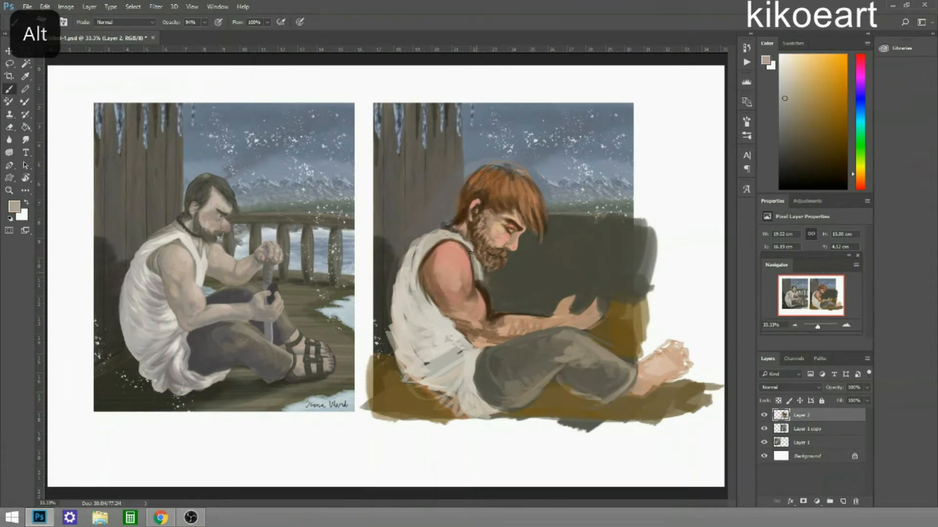
Highlight the near shoulder and biceps with light peach and strengthen the dark shadows around the armhole and elbow
{"action": "left_click", "coordinate": [449, 249], "text": "alt"}
{"action": "left_click", "coordinate": [481, 230], "text": "alt"}
{"action": "left_click", "coordinate": [484, 318], "text": "alt"}
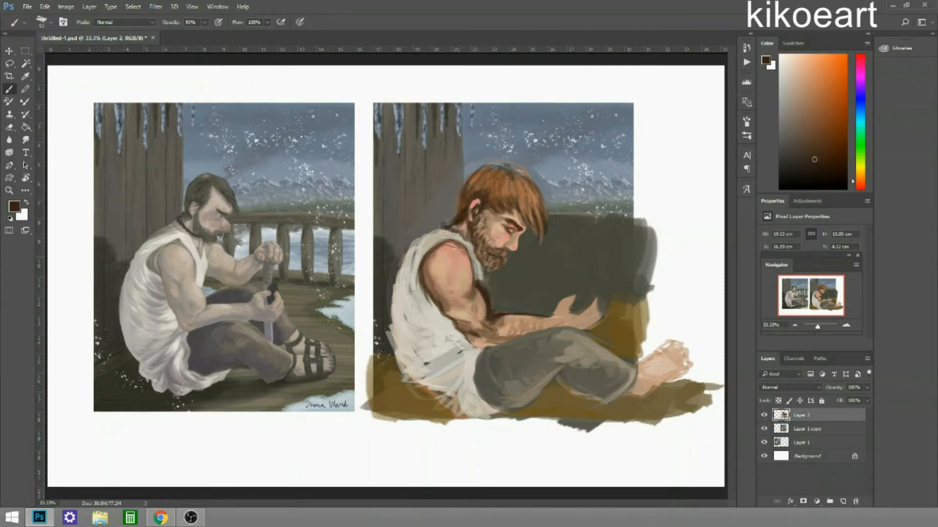
{"action": "left_click", "coordinate": [439, 290], "text": "alt"}
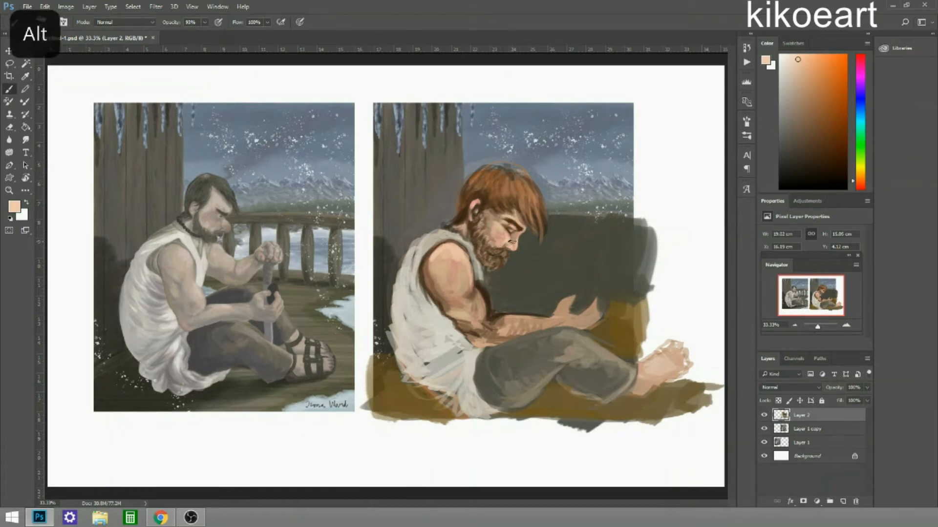
Touch up the beard with sampled brown and repaint the dark grey area in front of the figure in slate blue
{"action": "left_click", "coordinate": [508, 235], "text": "alt"}
{"action": "left_click", "coordinate": [507, 236], "text": "alt"}
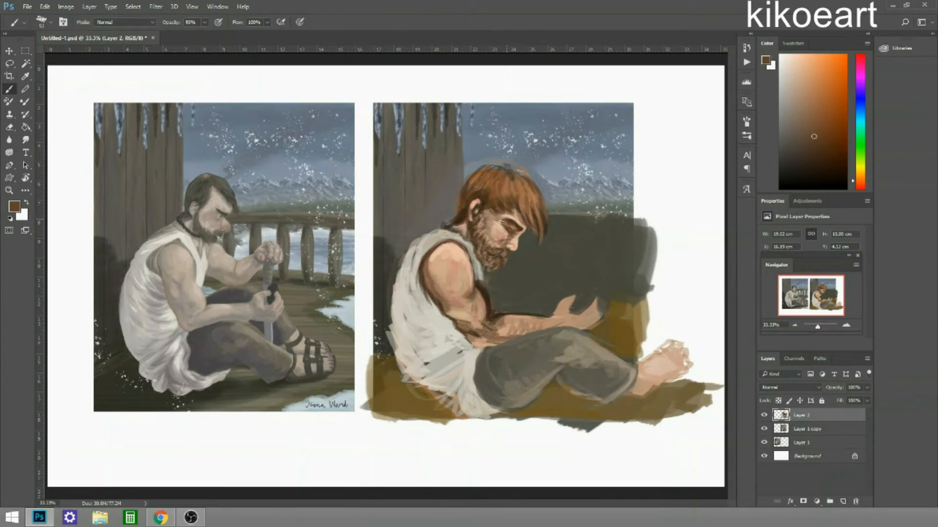
{"action": "left_click", "coordinate": [525, 259], "text": "alt"}
{"action": "mouse_move", "coordinate": [623, 217]}
{"action": "left_mouse_down"}
{"action": "mouse_move", "coordinate": [562, 274]}
{"action": "mouse_move", "coordinate": [522, 263]}
{"action": "mouse_move", "coordinate": [510, 283]}
{"action": "mouse_move", "coordinate": [507, 275]}
{"action": "mouse_move", "coordinate": [625, 218]}
{"action": "mouse_move", "coordinate": [586, 293]}
{"action": "mouse_move", "coordinate": [627, 219]}
{"action": "mouse_move", "coordinate": [644, 293]}
{"action": "left_mouse_up"}
Sketch the far forearm's outline in dark strokes and block in a raised far hand with pinkish skin tones
{"action": "left_click", "coordinate": [501, 309], "text": "alt"}
{"action": "mouse_move", "coordinate": [532, 269]}
{"action": "left_mouse_down"}
{"action": "mouse_move", "coordinate": [528, 297]}
{"action": "mouse_move", "coordinate": [548, 261]}
{"action": "mouse_move", "coordinate": [558, 265]}
{"action": "mouse_move", "coordinate": [554, 273]}
{"action": "mouse_move", "coordinate": [566, 262]}
{"action": "mouse_move", "coordinate": [556, 261]}
{"action": "mouse_move", "coordinate": [558, 251]}
{"action": "mouse_move", "coordinate": [572, 262]}
{"action": "mouse_move", "coordinate": [576, 249]}
{"action": "mouse_move", "coordinate": [583, 263]}
{"action": "mouse_move", "coordinate": [584, 237]}
{"action": "mouse_move", "coordinate": [569, 264]}
{"action": "left_mouse_up"}
{"action": "left_click", "coordinate": [559, 266], "text": "alt"}
{"action": "left_click", "coordinate": [580, 253], "text": "alt"}
{"action": "left_click", "coordinate": [568, 266], "text": "alt"}
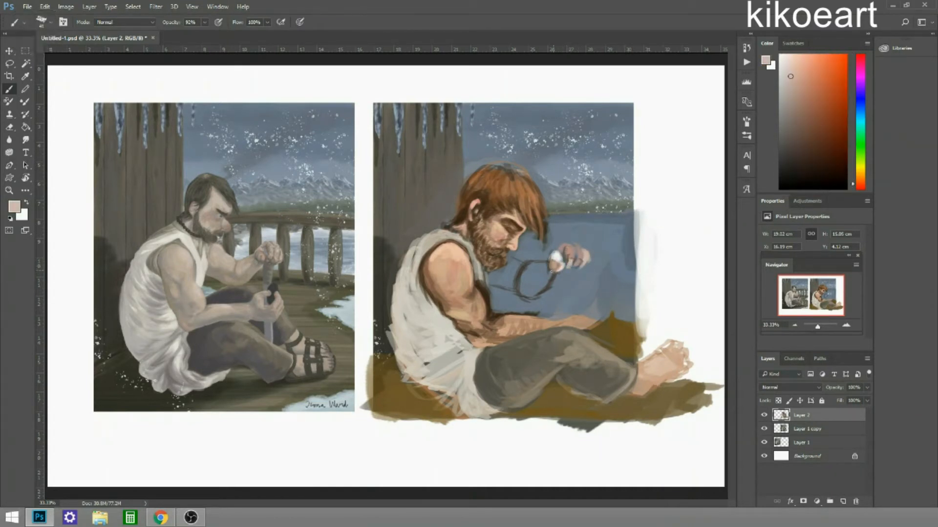
Shape the fingers and knuckles of the raised far hand with sampled light skin tones and dark outlines
{"action": "left_click", "coordinate": [555, 266], "text": "alt"}
{"action": "left_click", "coordinate": [571, 249], "text": "alt"}
{"action": "left_click_drag", "start_coordinate": [569, 249], "coordinate": [557, 256]}
{"action": "left_click", "coordinate": [581, 259], "text": "alt"}
{"action": "left_click", "coordinate": [580, 254], "text": "alt"}
{"action": "left_click", "coordinate": [584, 261], "text": "alt"}
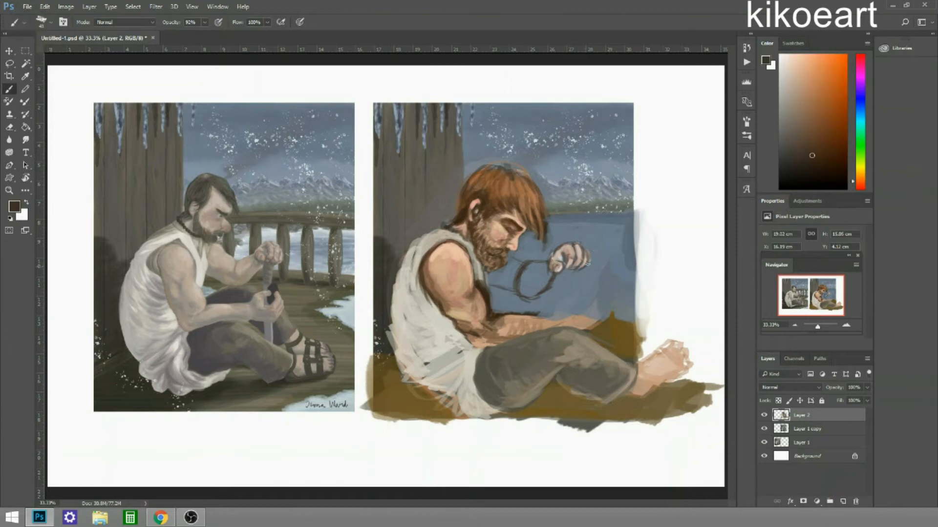
Shade the raised hand's wrist and add a thin dark vertical line below the hand
{"action": "left_click", "coordinate": [555, 268], "text": "alt"}
{"action": "left_click", "coordinate": [551, 272], "text": "alt"}
{"action": "left_click", "coordinate": [550, 268], "text": "alt"}
{"action": "left_click", "coordinate": [491, 299], "text": "alt"}
{"action": "mouse_move", "coordinate": [560, 258]}
{"action": "left_mouse_down"}
{"action": "mouse_move", "coordinate": [564, 275]}
{"action": "mouse_move", "coordinate": [526, 295]}
{"action": "mouse_move", "coordinate": [546, 276]}
{"action": "mouse_move", "coordinate": [537, 291]}
{"action": "mouse_move", "coordinate": [554, 281]}
{"action": "mouse_move", "coordinate": [554, 290]}
{"action": "mouse_move", "coordinate": [518, 305]}
{"action": "mouse_move", "coordinate": [532, 269]}
{"action": "left_mouse_up"}
{"action": "left_click", "coordinate": [557, 266], "text": "alt"}
Fill the outlined far forearm with sampled reddish-brown skin tones and a dark lower contour
{"action": "left_click", "coordinate": [537, 286], "text": "alt"}
{"action": "left_click", "coordinate": [540, 288], "text": "alt"}
{"action": "left_click", "coordinate": [542, 274], "text": "alt"}
{"action": "left_click", "coordinate": [537, 276], "text": "alt"}
{"action": "left_click", "coordinate": [533, 287], "text": "alt"}
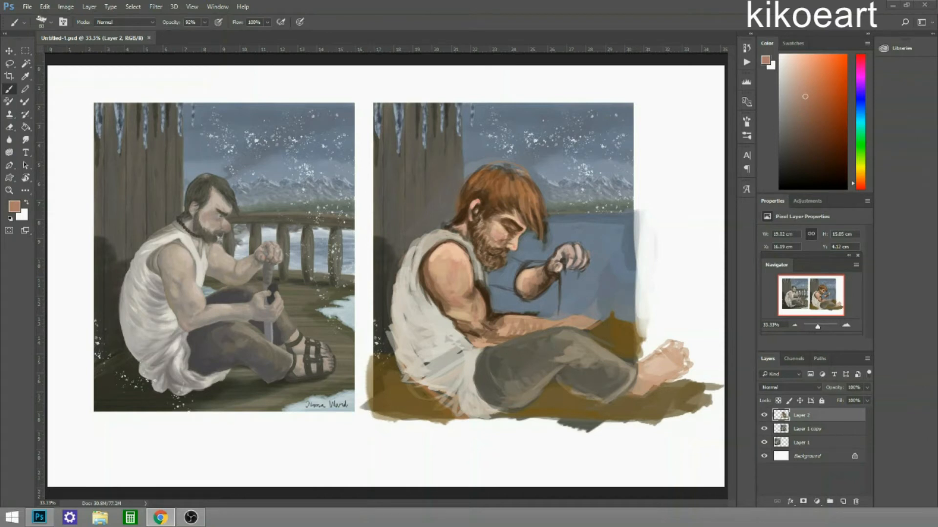
Block in the far upper arm in brown between chest and forearm, with dark grey beneath it
{"action": "left_click", "coordinate": [508, 293], "text": "alt"}
{"action": "left_click_drag", "start_coordinate": [488, 293], "coordinate": [557, 318]}
{"action": "left_click", "coordinate": [518, 298], "text": "alt"}
{"action": "left_click", "coordinate": [524, 288], "text": "alt"}
{"action": "left_click_drag", "start_coordinate": [519, 289], "coordinate": [489, 293]}
{"action": "left_click", "coordinate": [502, 293], "text": "alt"}
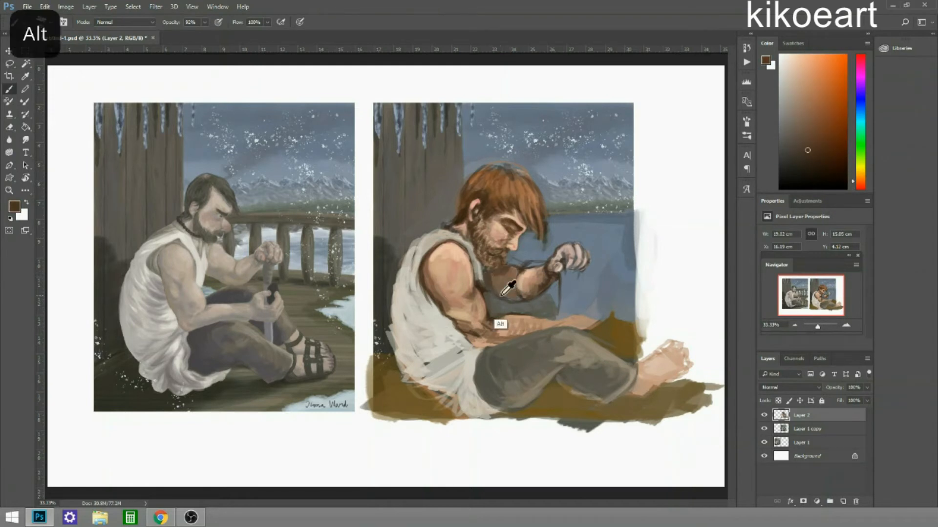
Shade the far upper arm and elbow with very dark brown, blending it into the forearm with sampled mid-browns
{"action": "left_click", "coordinate": [518, 267], "text": "alt"}
{"action": "left_click", "coordinate": [518, 283], "text": "alt"}
{"action": "left_click", "coordinate": [518, 275], "text": "alt"}
{"action": "left_click", "coordinate": [513, 307], "text": "alt"}
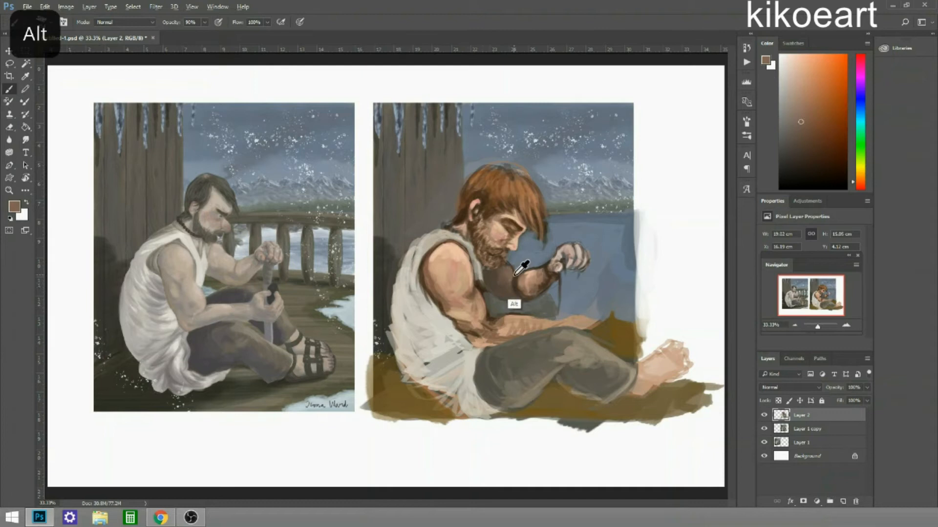
{"action": "key", "text": "9"}
{"action": "left_click_drag", "start_coordinate": [508, 292], "coordinate": [523, 292]}
{"action": "left_click", "coordinate": [522, 292], "text": "alt"}
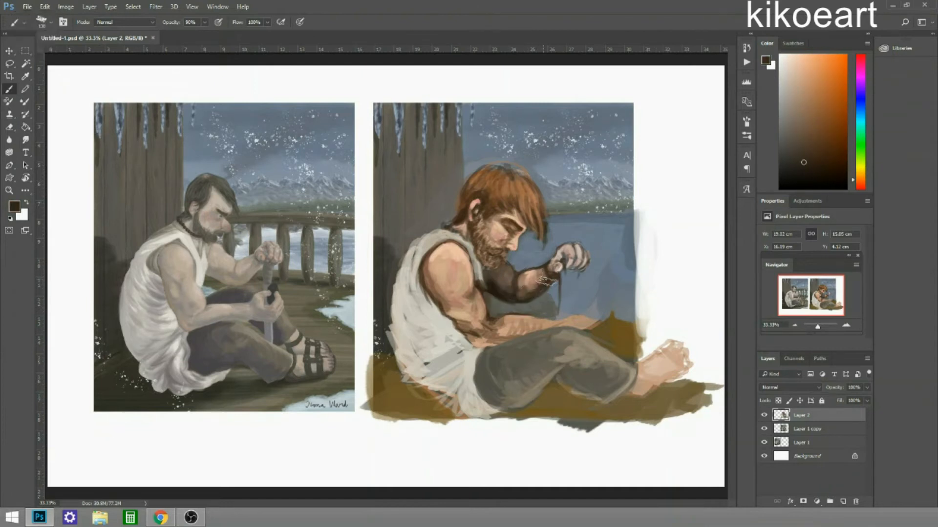
{"action": "left_click", "coordinate": [541, 309], "text": "alt"}
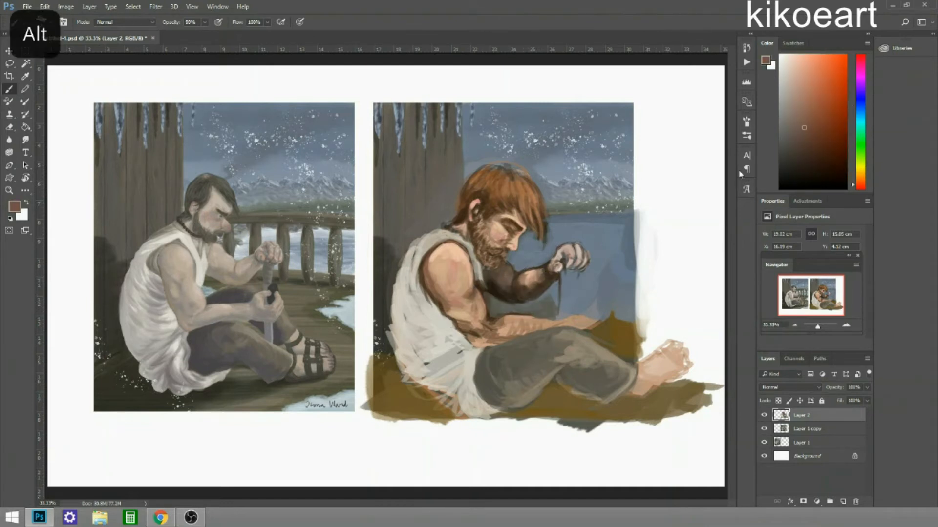
Rework the near arm's skin and the far forearm with sampled tones, deepening the dark line around the near shoulder
{"action": "left_click", "coordinate": [588, 247], "text": "alt"}
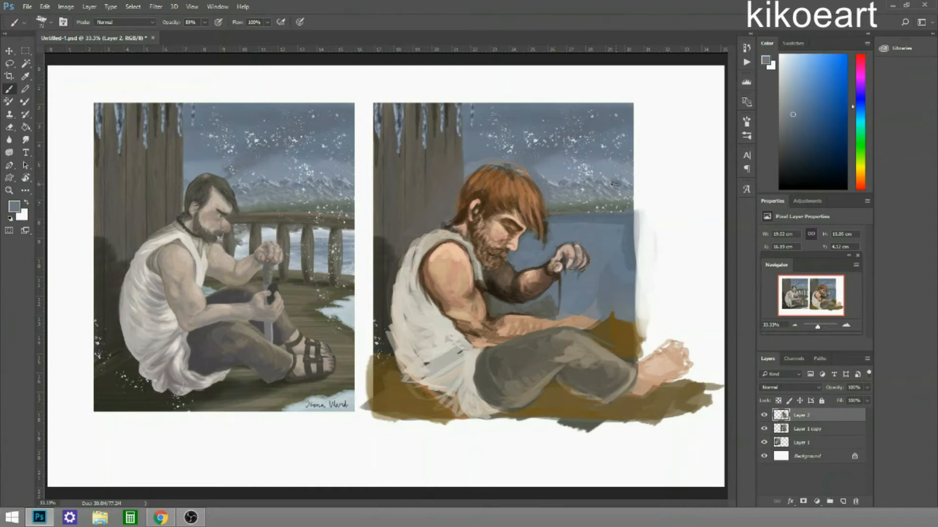
{"action": "left_click", "coordinate": [466, 262], "text": "alt"}
{"action": "left_click_drag", "start_coordinate": [463, 245], "coordinate": [482, 317]}
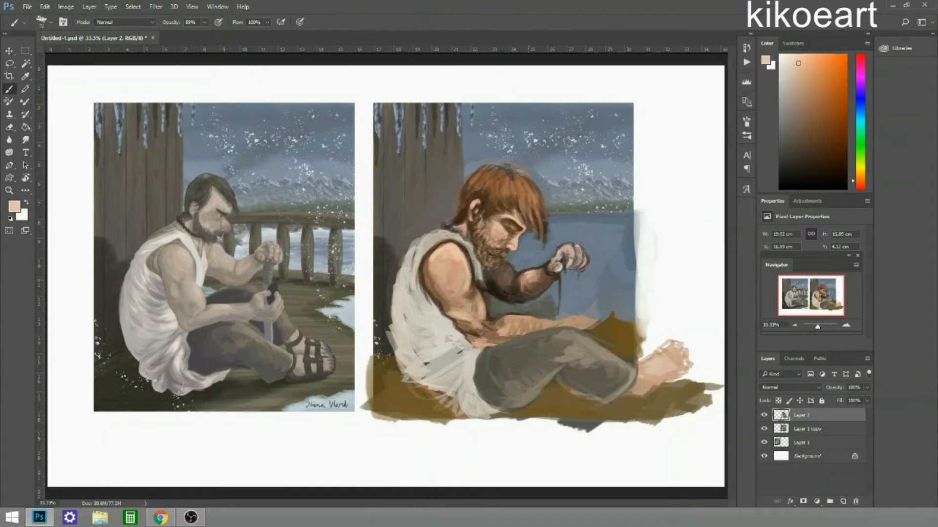
{"action": "left_click", "coordinate": [480, 310], "text": "alt"}
{"action": "left_click", "coordinate": [537, 275], "text": "alt"}
{"action": "left_click", "coordinate": [539, 272], "text": "alt"}
{"action": "left_click", "coordinate": [542, 274], "text": "alt"}
{"action": "left_click", "coordinate": [464, 230], "text": "alt"}
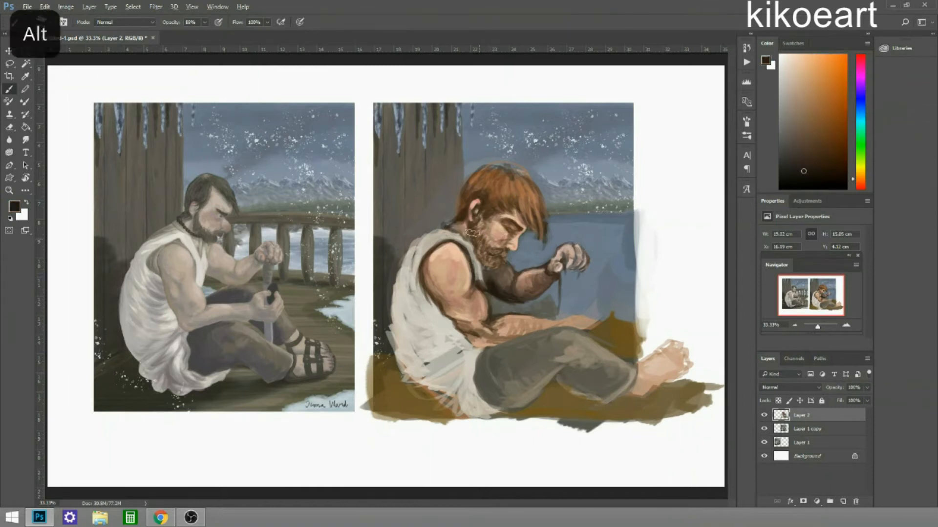
Select the near arm with the Lasso and free-transform it, skewing it slightly and moving the shoulder towards the figure's back
{"action": "left_click", "coordinate": [547, 236], "text": "alt"}
{"action": "key", "text": "l"}
{"action": "left_click_drag", "start_coordinate": [425, 259], "coordinate": [567, 328]}
{"action": "key", "text": "ctrl+t"}
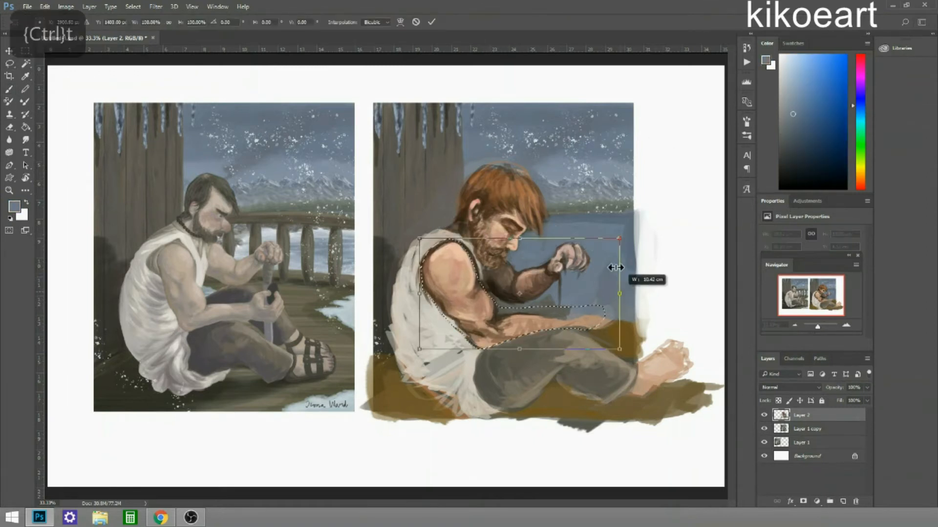
{"action": "mouse_move", "coordinate": [623, 271]}
{"action": "left_mouse_down"}
{"action": "mouse_move", "coordinate": [620, 290]}
{"action": "mouse_move", "coordinate": [518, 285]}
{"action": "left_mouse_up"}
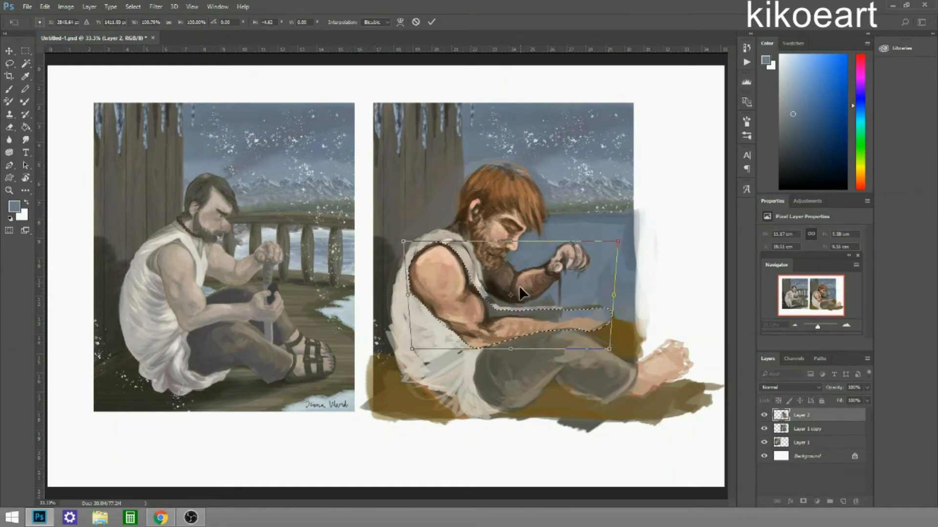
{"action": "left_click", "coordinate": [432, 22]}
Repaint the shirt's back and side around the moved arm with sampled light and shadow tones
{"action": "key", "text": "b"}
{"action": "left_click", "coordinate": [456, 244], "text": "alt"}
{"action": "left_click", "coordinate": [518, 271], "text": "alt"}
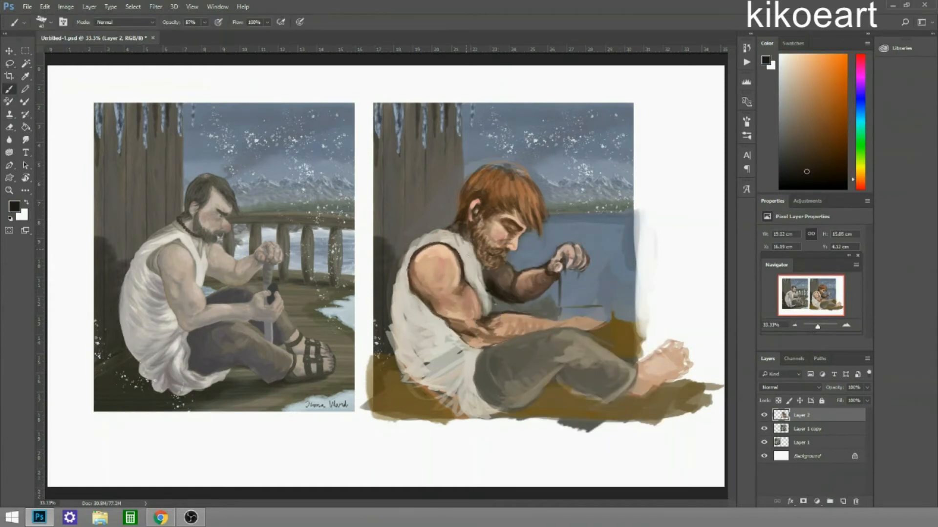
{"action": "left_click_drag", "start_coordinate": [410, 239], "coordinate": [442, 371]}
{"action": "left_click", "coordinate": [432, 337], "text": "alt"}
{"action": "left_click", "coordinate": [455, 336], "text": "alt"}
Paint light and shadowed folds across the shirt's lower hem and upper back, tidying the armhole edge
{"action": "mouse_move", "coordinate": [455, 336]}
{"action": "left_mouse_down"}
{"action": "mouse_move", "coordinate": [405, 323]}
{"action": "mouse_move", "coordinate": [469, 413]}
{"action": "left_mouse_up"}
{"action": "left_click", "coordinate": [462, 371], "text": "alt"}
{"action": "left_click", "coordinate": [504, 289], "text": "alt"}
{"action": "mouse_move", "coordinate": [433, 361]}
{"action": "left_mouse_down"}
{"action": "mouse_move", "coordinate": [503, 410]}
{"action": "mouse_move", "coordinate": [476, 406]}
{"action": "left_mouse_up"}
{"action": "left_click", "coordinate": [450, 371], "text": "alt"}
{"action": "left_click_drag", "start_coordinate": [391, 279], "coordinate": [420, 324]}
{"action": "left_click", "coordinate": [408, 283], "text": "alt"}
{"action": "left_click", "coordinate": [413, 266], "text": "alt"}
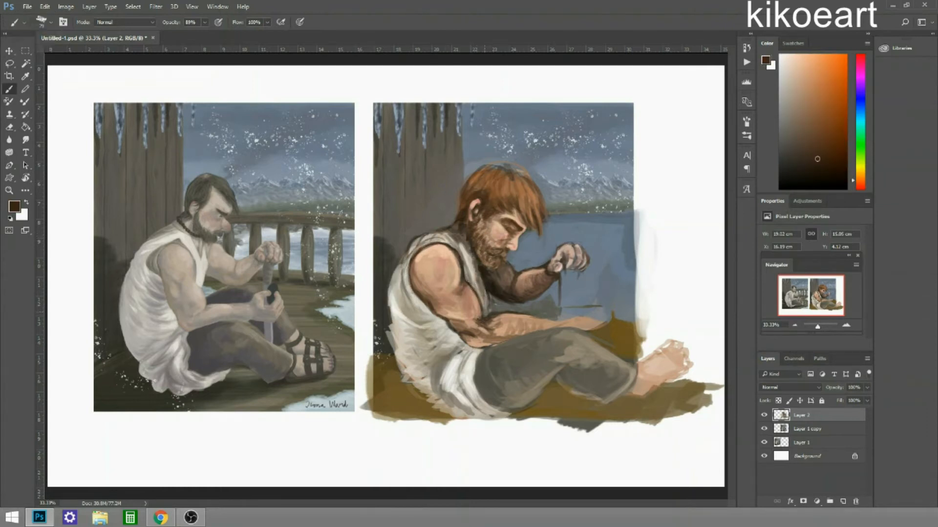
Darken the chest and far upper arm, and reshape the shirt's lower back edge with dark wall colour
{"action": "left_click", "coordinate": [510, 296], "text": "alt"}
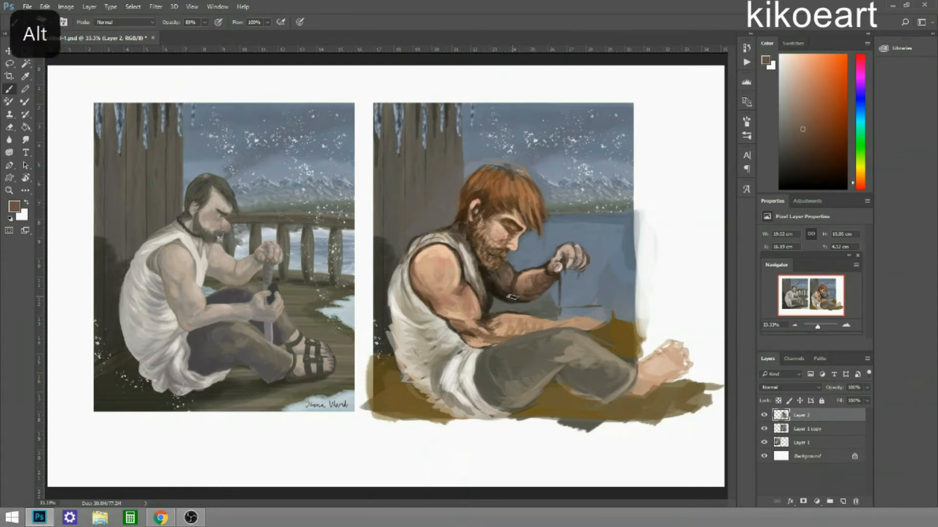
{"action": "left_click", "coordinate": [500, 295], "text": "alt"}
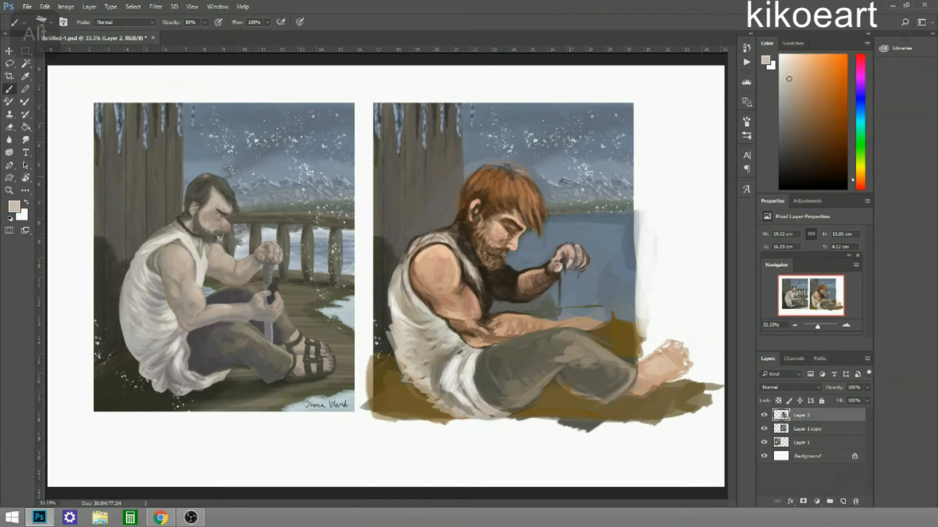
{"action": "left_click", "coordinate": [380, 358], "text": "alt"}
{"action": "left_click", "coordinate": [394, 328], "text": "alt"}
{"action": "left_click", "coordinate": [430, 239], "text": "alt"}
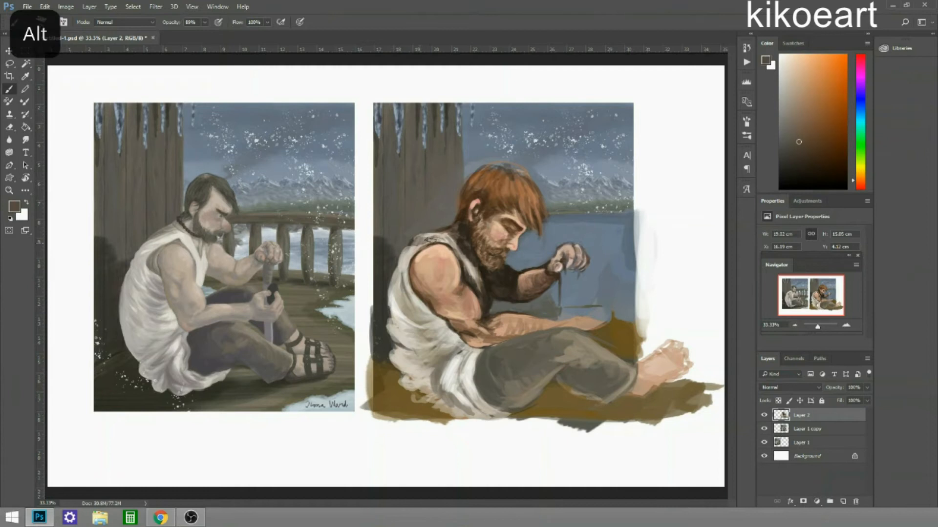
Model the near shoulder, upper arm and forearm with sampled tan and light peach tones
{"action": "left_click", "coordinate": [430, 301], "text": "alt"}
{"action": "left_click", "coordinate": [513, 333], "text": "alt"}
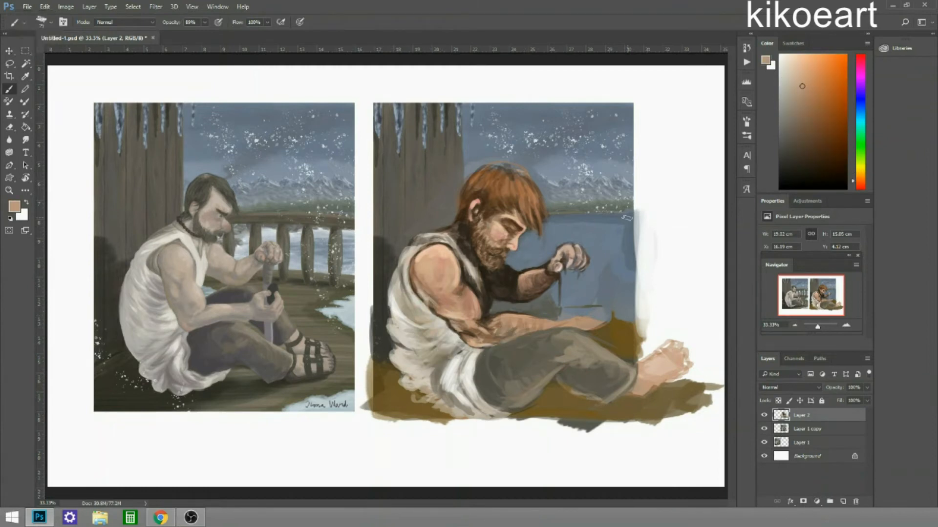
{"action": "left_click", "coordinate": [445, 286], "text": "alt"}
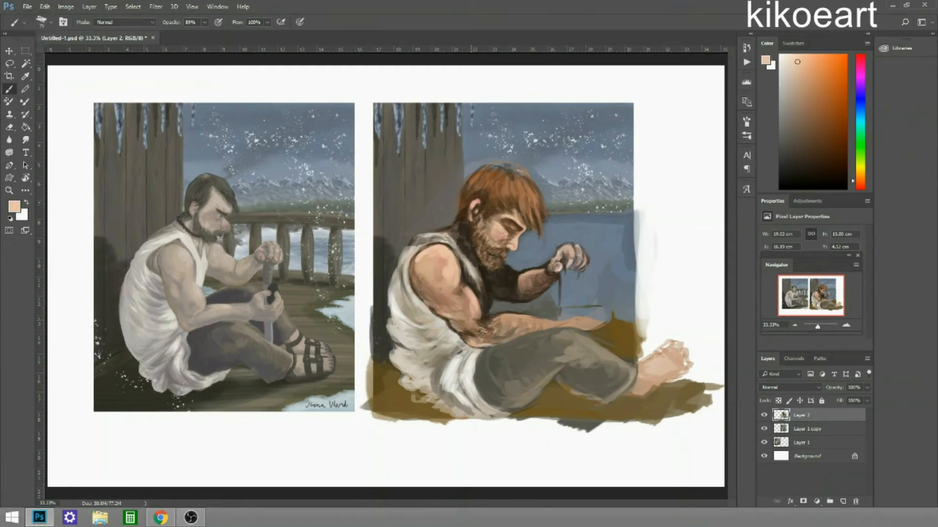
{"action": "left_click", "coordinate": [456, 310], "text": "alt"}
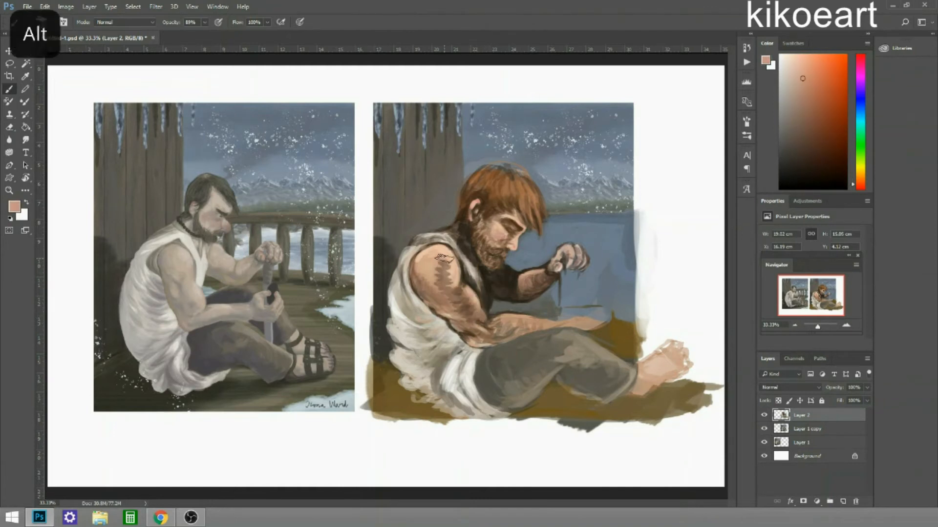
Enlarge the brush and shade the near shoulder and upper arm with sampled dark and mid-brown tones
{"action": "key", "text": "bracketright"}
{"action": "key", "text": "bracketright"}
{"action": "key", "text": "bracketright"}
{"action": "key", "text": "bracketright"}
{"action": "key", "text": "bracketright"}
{"action": "key", "text": "bracketright"}
{"action": "key", "text": "bracketright"}
{"action": "key", "text": "bracketright"}
{"action": "left_click", "coordinate": [428, 276], "text": "alt"}
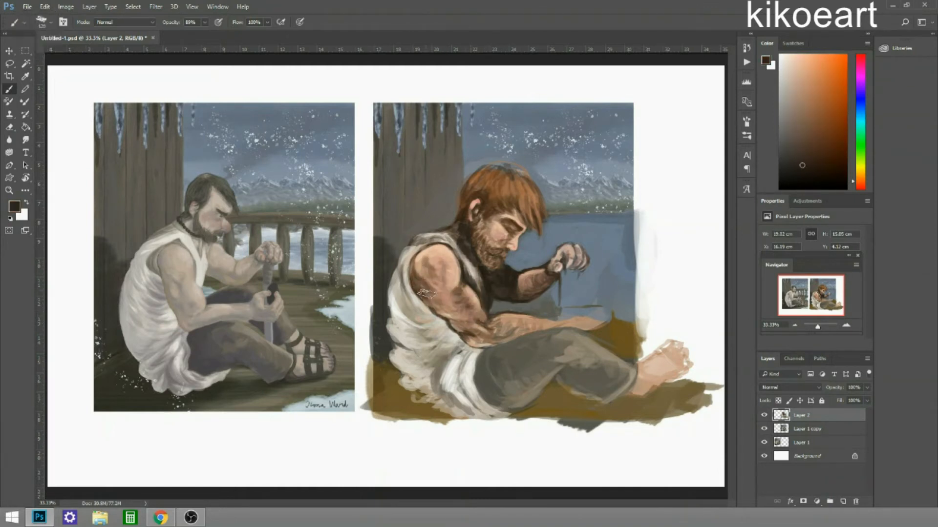
{"action": "left_click", "coordinate": [456, 288], "text": "alt"}
{"action": "left_click", "coordinate": [454, 265], "text": "alt"}
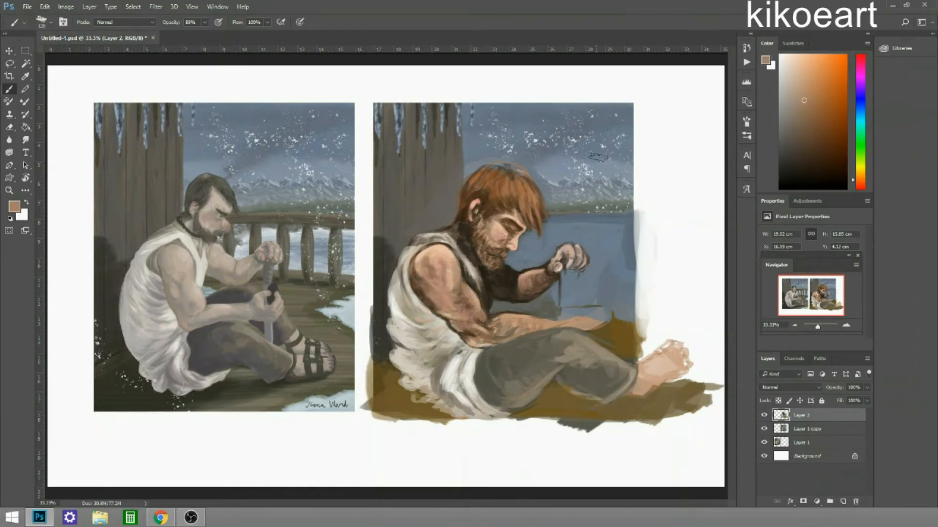
Trim the crown of the hair with background colour and paint a dark banded hilt under the raised hand
{"action": "left_click", "coordinate": [455, 165], "text": "alt"}
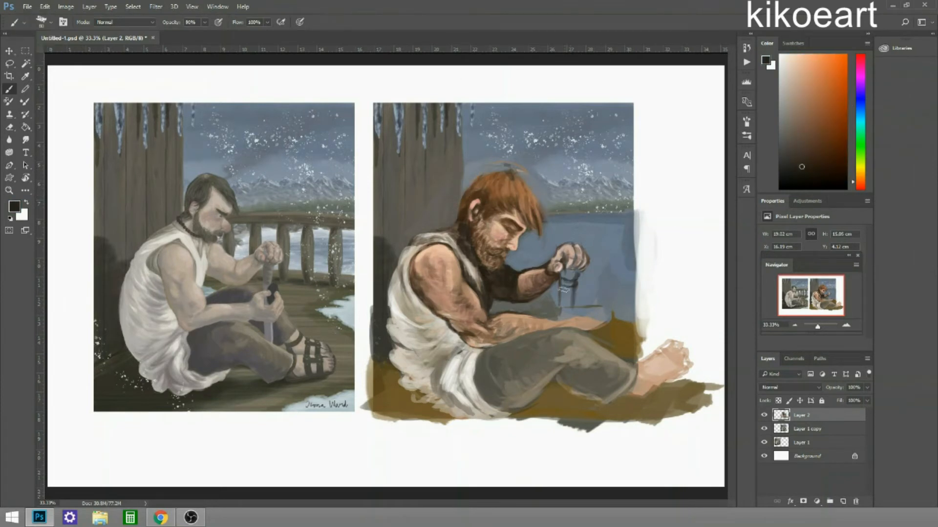
{"action": "left_click", "coordinate": [627, 354], "text": "alt"}
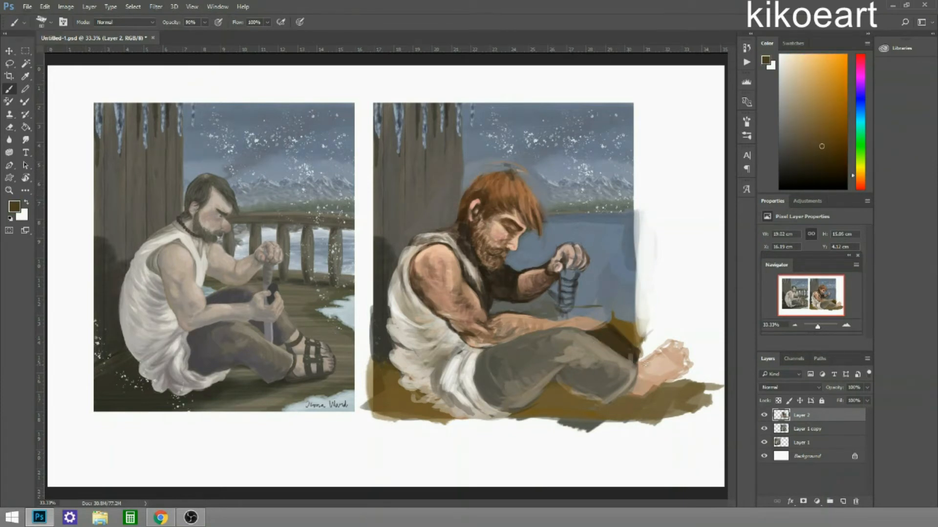
Paint a second foot behind the first and add brown sandal straps to both feet
{"action": "mouse_move", "coordinate": [688, 341]}
{"action": "left_mouse_down"}
{"action": "mouse_move", "coordinate": [656, 322]}
{"action": "mouse_move", "coordinate": [650, 391]}
{"action": "mouse_move", "coordinate": [676, 381]}
{"action": "left_mouse_up"}
{"action": "left_click", "coordinate": [635, 360], "text": "alt"}
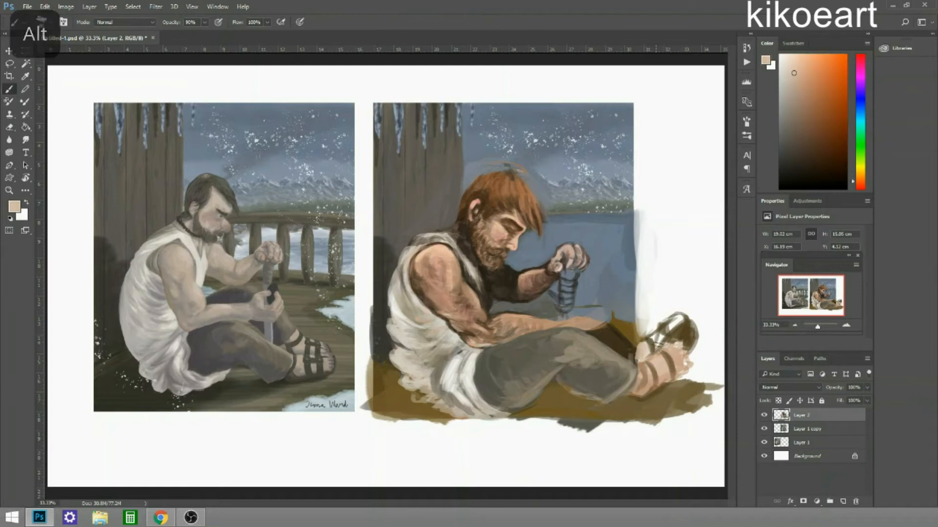
Refine the shirt's lower folds with sampled greys and repaint the upper edge of the trouser thigh
{"action": "left_click", "coordinate": [454, 384], "text": "alt"}
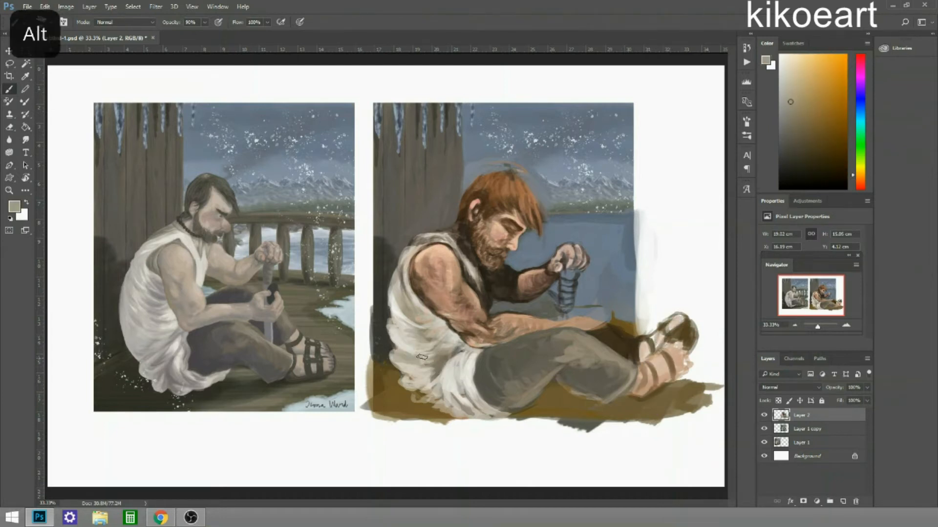
{"action": "left_click", "coordinate": [410, 351], "text": "alt"}
{"action": "left_click", "coordinate": [461, 347], "text": "alt"}
{"action": "left_click_drag", "start_coordinate": [476, 350], "coordinate": [601, 344]}
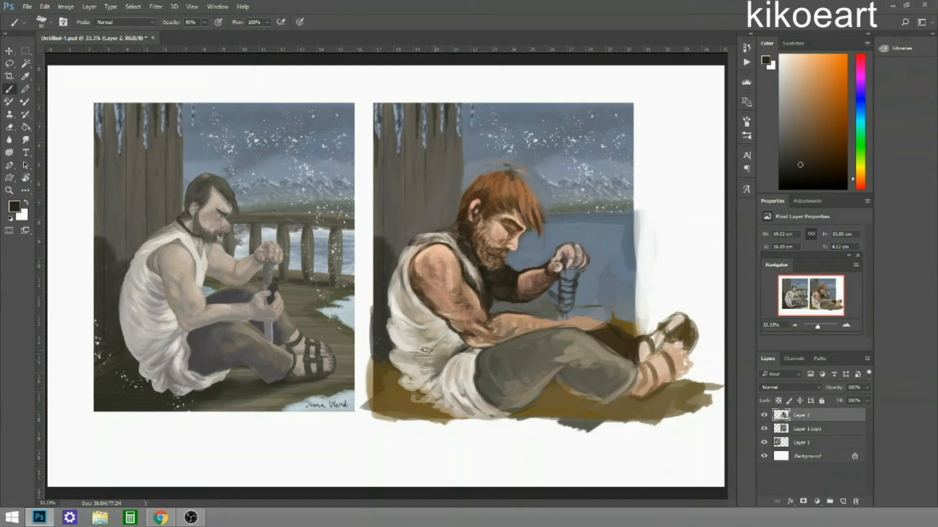
Pick a greyish teal and a dark violet-blue, and tint the trousers' lower leg and knee with the violet-blue
{"action": "left_click", "coordinate": [793, 85]}
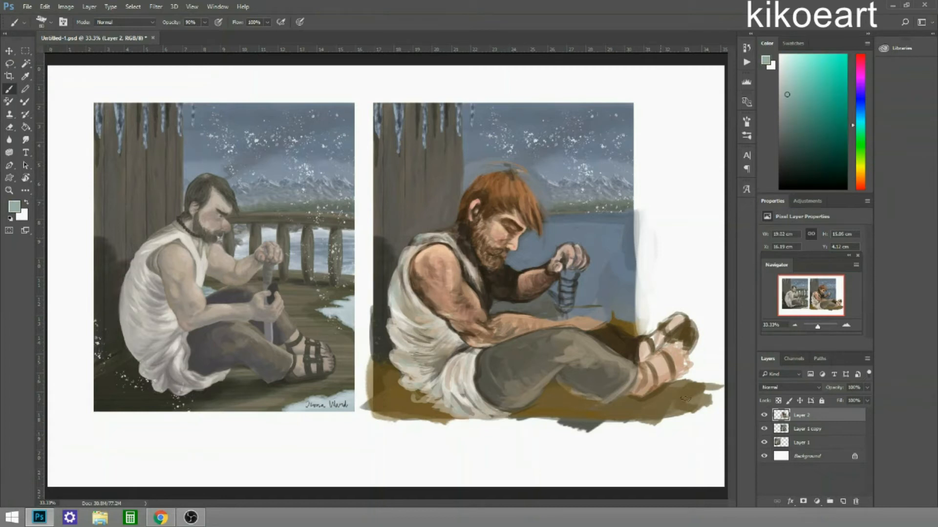
{"action": "left_click", "coordinate": [803, 124]}
{"action": "left_click", "coordinate": [858, 93]}
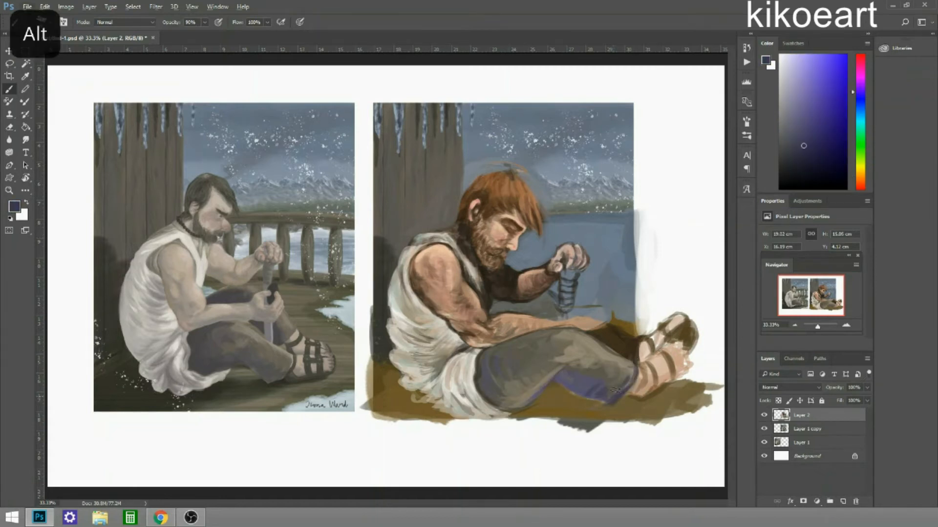
{"action": "left_click", "coordinate": [598, 388], "text": "alt"}
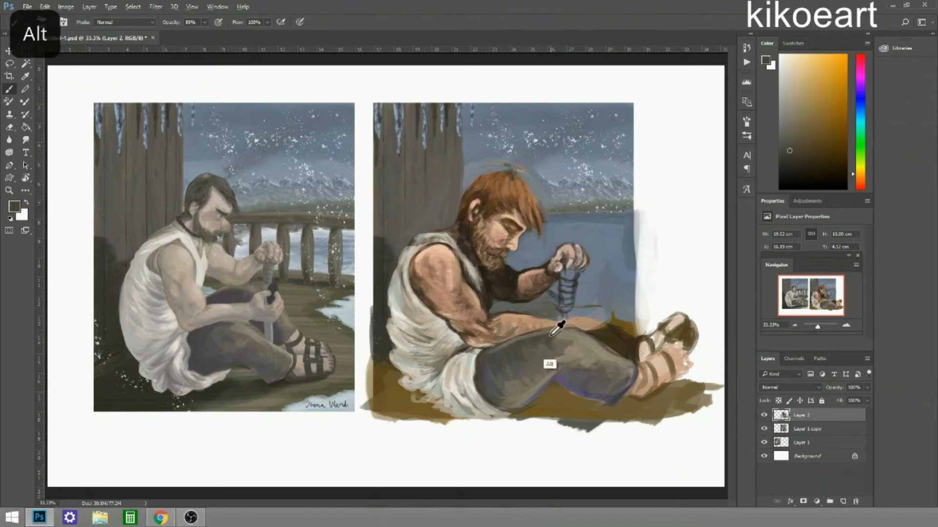
{"action": "left_click", "coordinate": [569, 360], "text": "alt"}
{"action": "left_click", "coordinate": [610, 350], "text": "alt"}
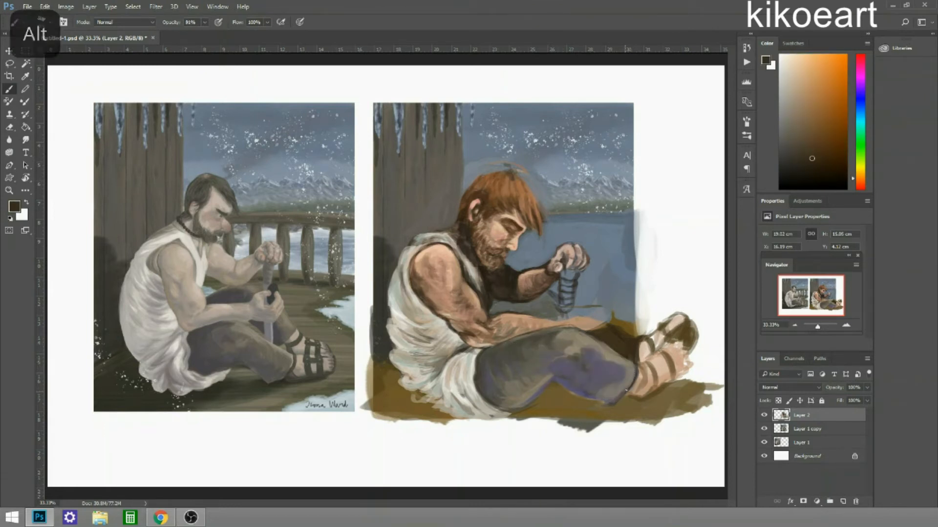
Define the trouser cuff, folds and underside of the legs with sampled dark and violet-grey tones
{"action": "left_click", "coordinate": [635, 376], "text": "alt"}
{"action": "left_click", "coordinate": [637, 342], "text": "alt"}
{"action": "left_click", "coordinate": [622, 374], "text": "alt"}
{"action": "left_click", "coordinate": [618, 379], "text": "alt"}
{"action": "left_click", "coordinate": [613, 391], "text": "alt"}
{"action": "left_click", "coordinate": [606, 398], "text": "alt"}
{"action": "left_click", "coordinate": [552, 400], "text": "alt"}
{"action": "left_click", "coordinate": [537, 400], "text": "alt"}
{"action": "left_click", "coordinate": [544, 396], "text": "alt"}
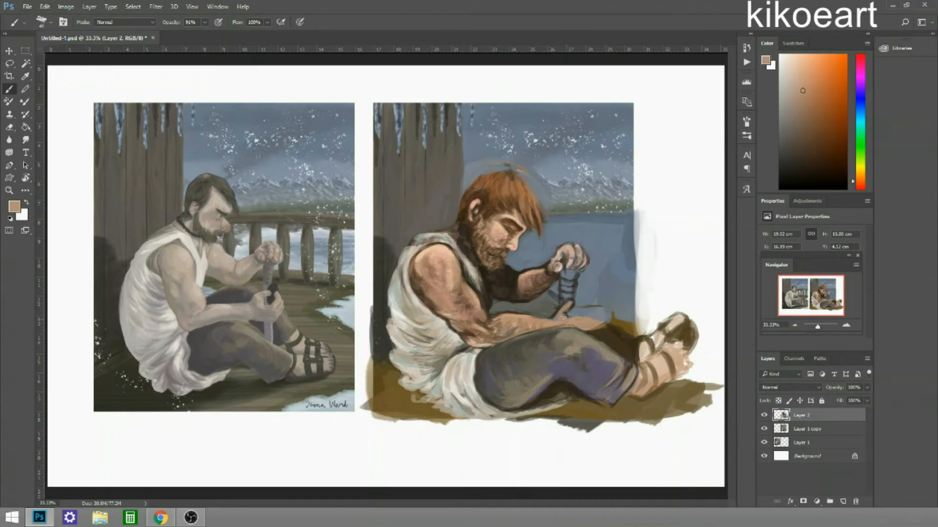
Paint the near hand's curled fingers beside the hilt with sampled skin tones and clean up their edges with background blue
{"action": "right_click", "coordinate": [584, 309]}
{"action": "left_click", "coordinate": [596, 313], "text": "alt"}
{"action": "left_click", "coordinate": [598, 313], "text": "alt"}
{"action": "left_click", "coordinate": [593, 324], "text": "alt"}
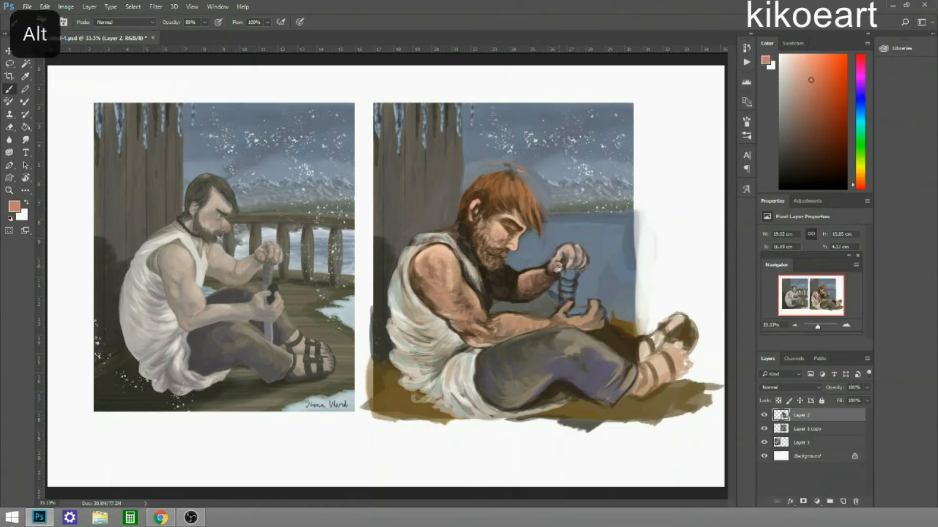
{"action": "left_click", "coordinate": [597, 315], "text": "alt"}
{"action": "left_click", "coordinate": [598, 312], "text": "alt"}
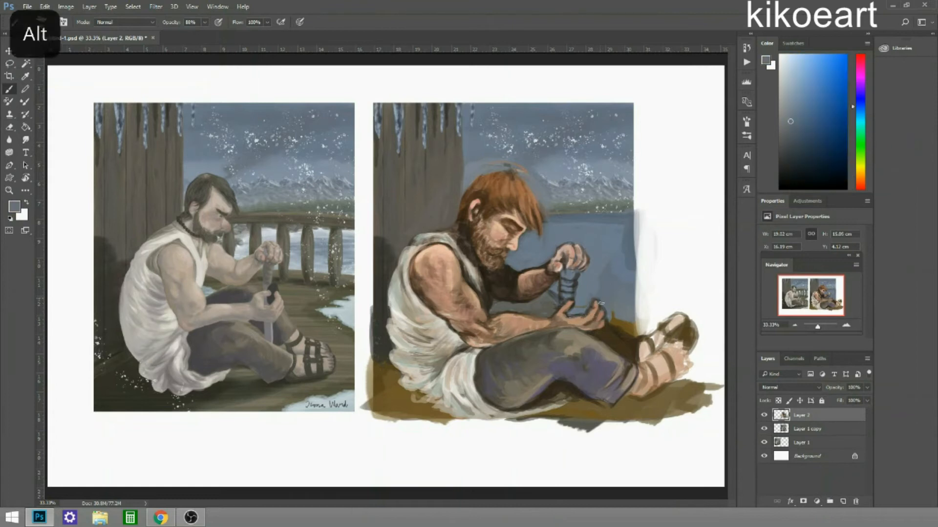
Clean the near hand's edge with background blue and shade the shirt's collar and chest opening with sampled greys and dark brown
{"action": "left_click", "coordinate": [600, 310], "text": "alt"}
{"action": "left_click", "coordinate": [457, 229], "text": "alt"}
{"action": "left_click", "coordinate": [444, 263], "text": "alt"}
{"action": "left_click", "coordinate": [468, 255], "text": "alt"}
{"action": "left_click", "coordinate": [404, 263], "text": "alt"}
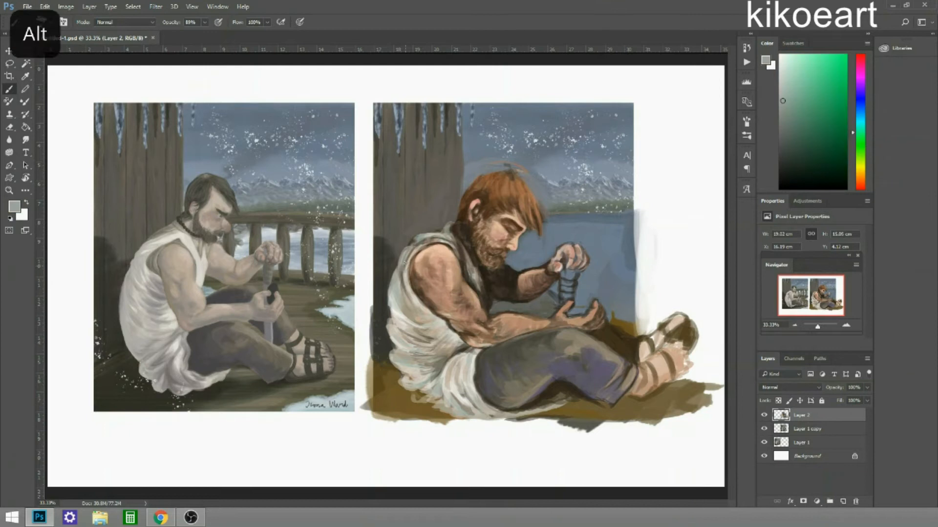
{"action": "left_click", "coordinate": [457, 229], "text": "alt"}
{"action": "left_click", "coordinate": [464, 237], "text": "alt"}
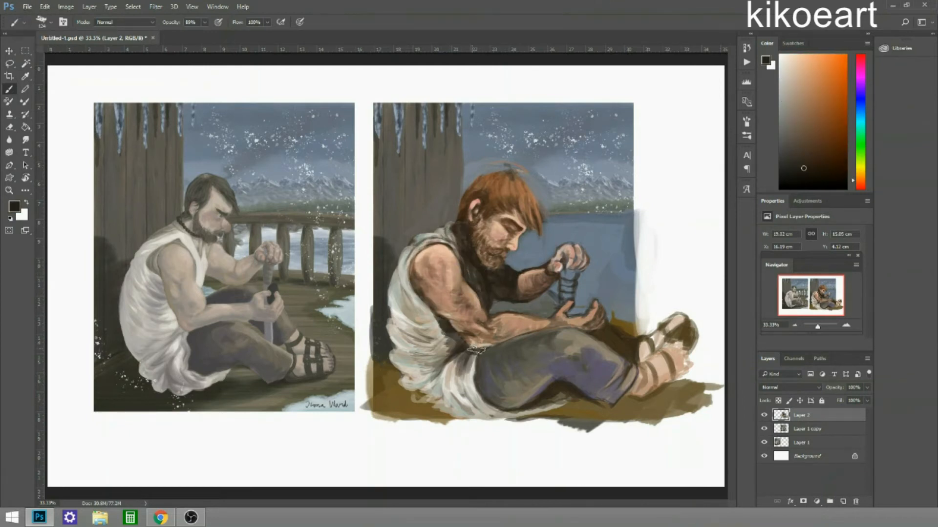
Paint a dark round pommel in the near hand's palm and deepen the shirt's lower folds with sampled dark tones
{"action": "left_click", "coordinate": [571, 304], "text": "alt"}
{"action": "left_click", "coordinate": [459, 267], "text": "alt"}
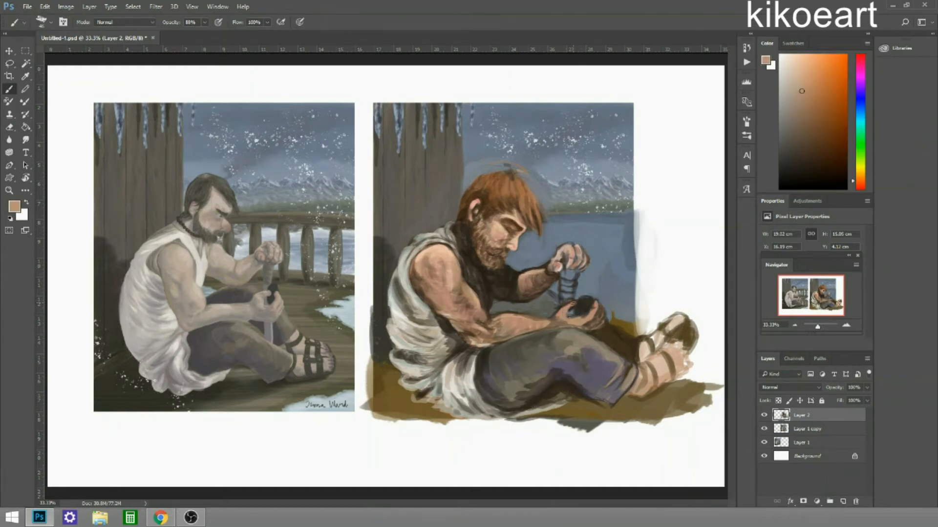
{"action": "left_click", "coordinate": [589, 301], "text": "alt"}
{"action": "left_click", "coordinate": [472, 315], "text": "alt"}
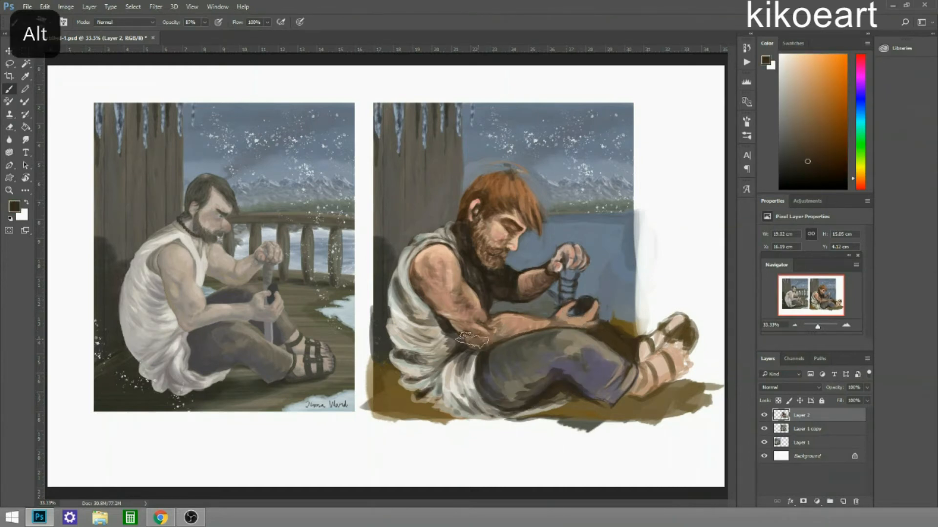
Refine the near arm, elbow and shirt armhole with sampled dark browns and skin tones
{"action": "left_click", "coordinate": [412, 283], "text": "alt"}
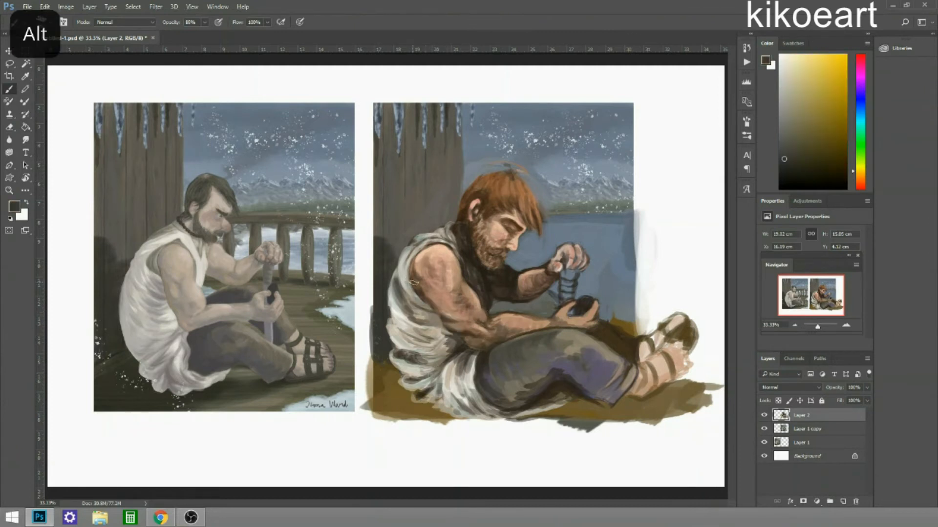
{"action": "left_click", "coordinate": [419, 274], "text": "alt"}
{"action": "left_click", "coordinate": [437, 305], "text": "alt"}
{"action": "left_click", "coordinate": [479, 285], "text": "alt"}
{"action": "left_click", "coordinate": [523, 318], "text": "alt"}
Paint the hilt's wrapping in greyish brown and clean up the background around the hands and head with sampled blues
{"action": "left_click", "coordinate": [861, 188]}
{"action": "left_click", "coordinate": [579, 263], "text": "alt"}
{"action": "left_click", "coordinate": [603, 320], "text": "alt"}
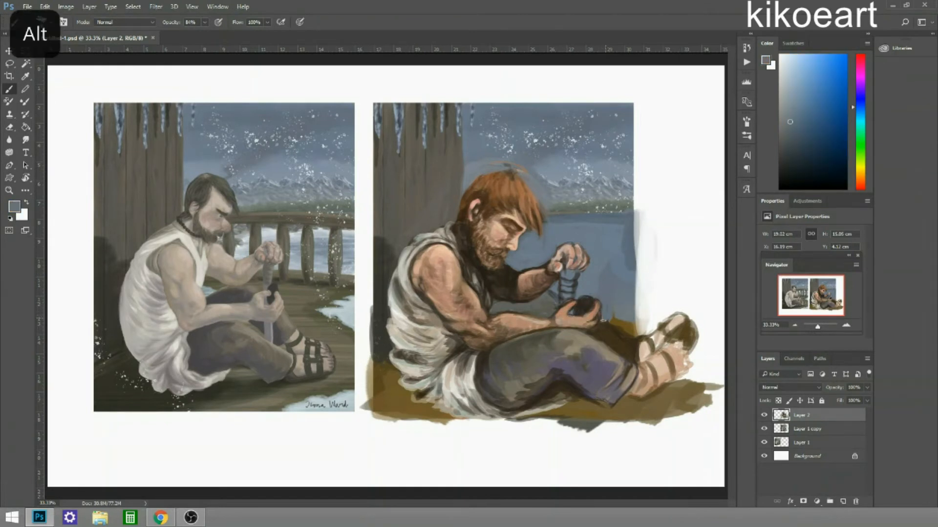
{"action": "left_click", "coordinate": [567, 311], "text": "alt"}
{"action": "left_click", "coordinate": [576, 276], "text": "alt"}
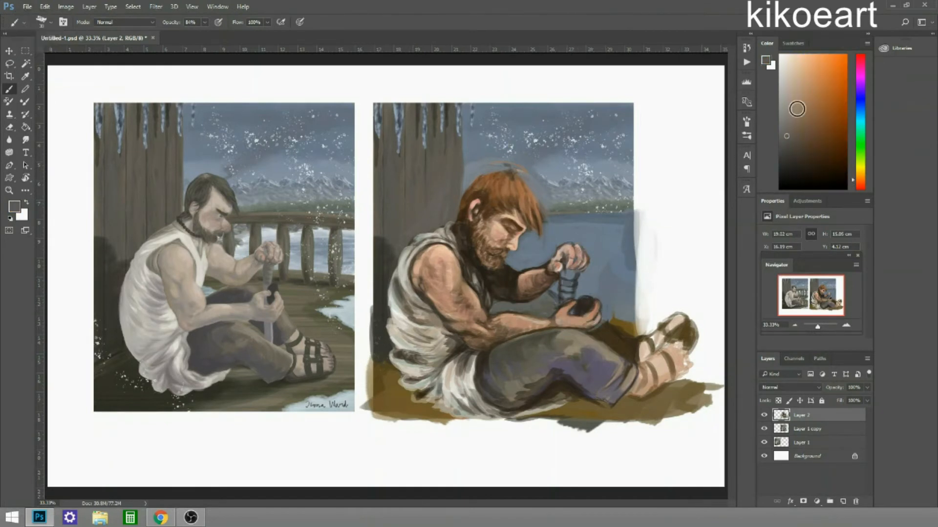
{"action": "left_click", "coordinate": [555, 184], "text": "alt"}
Move the copied mountain patch onto the sky behind the man, raise its layer above the figure and enlarge it
{"action": "key", "text": "v"}
{"action": "mouse_move", "coordinate": [541, 178]}
{"action": "left_mouse_down"}
{"action": "mouse_move", "coordinate": [503, 190]}
{"action": "mouse_move", "coordinate": [677, 227]}
{"action": "left_mouse_up"}
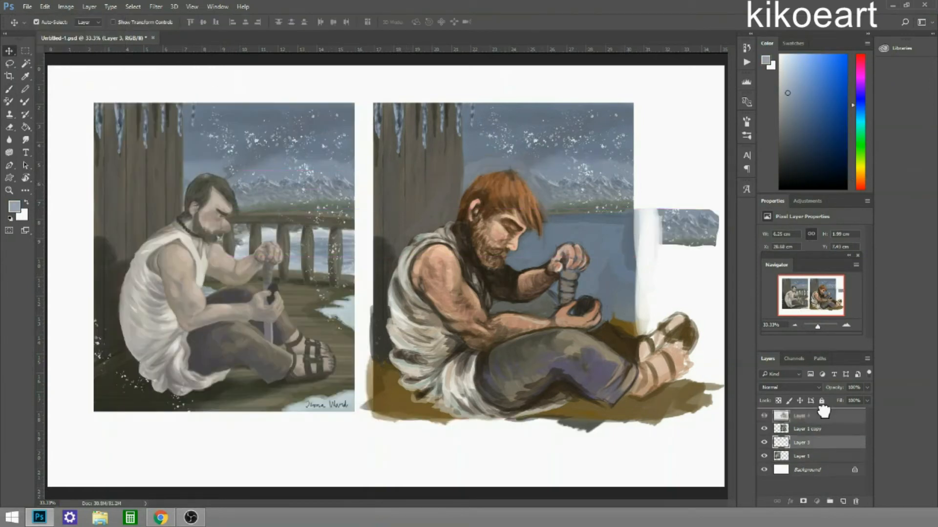
{"action": "left_click_drag", "start_coordinate": [824, 412], "coordinate": [821, 414]}
{"action": "key", "text": "ctrl+t"}
{"action": "left_click_drag", "start_coordinate": [633, 208], "coordinate": [534, 149]}
{"action": "key", "text": "Return"}
{"action": "key", "text": "e"}
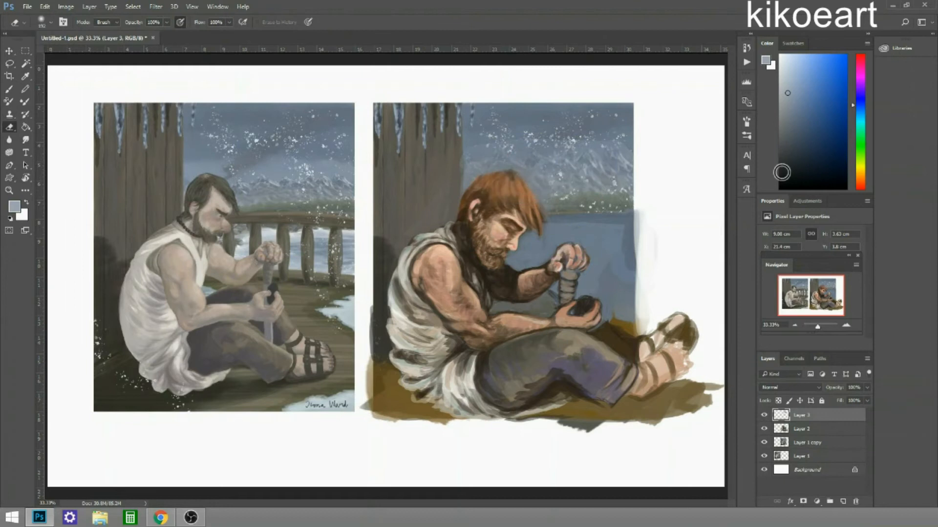
Extend the sky and mountains past the painting's outer edge with another copied patch, transformed to cover the empty canvas
{"action": "key", "text": "ctrl+minus"}
{"action": "key", "text": "ctrl+e"}
{"action": "mouse_move", "coordinate": [509, 218]}
{"action": "left_mouse_down"}
{"action": "mouse_move", "coordinate": [607, 184]}
{"action": "mouse_move", "coordinate": [638, 141]}
{"action": "left_mouse_up"}
{"action": "key", "text": "ctrl+t"}
{"action": "key", "text": "Return"}
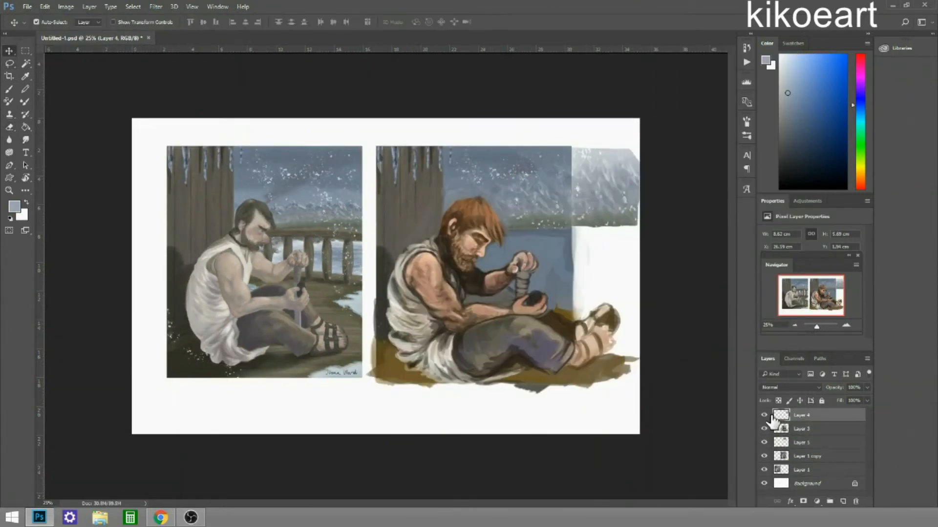
{"action": "right_click", "coordinate": [627, 216]}
{"action": "left_click", "coordinate": [640, 222]}
{"action": "key", "text": "ctrl+t"}
{"action": "left_click_drag", "start_coordinate": [641, 145], "coordinate": [674, 209]}
{"action": "key", "text": "Return"}
Copy the wooden railing from the original painting and place duplicates of it behind the man across the extended background
{"action": "key", "text": "l"}
{"action": "left_click_drag", "start_coordinate": [274, 228], "coordinate": [362, 280]}
{"action": "key", "text": "ctrl+j"}
{"action": "key", "text": "v"}
{"action": "left_click_drag", "start_coordinate": [314, 258], "coordinate": [593, 266]}
{"action": "key", "text": "ctrl+j"}
{"action": "key", "text": "Escape"}
{"action": "key", "text": "ctrl+equal"}
{"action": "key", "text": "alt+bracketright"}
{"action": "key", "text": "e"}
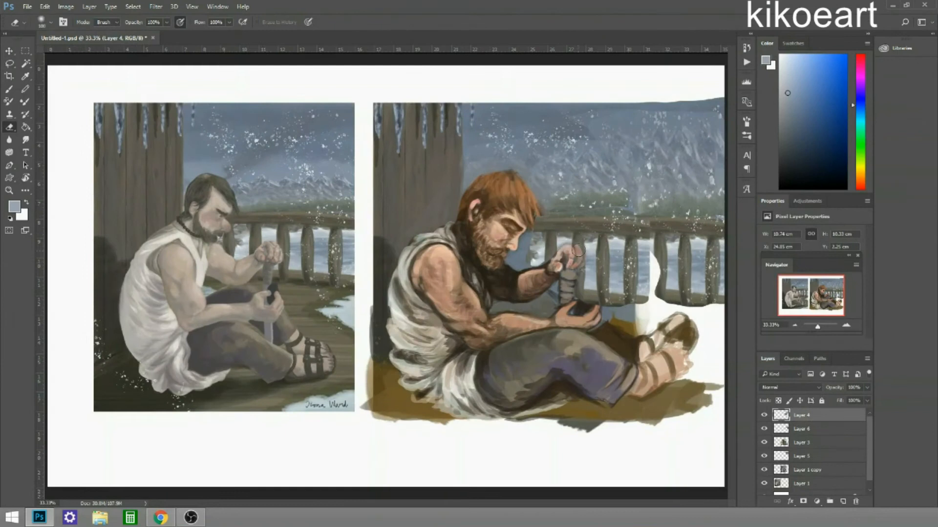
Fill the gaps between and around the railing copies with cloned texture and sampled background colours
{"action": "key", "text": "s"}
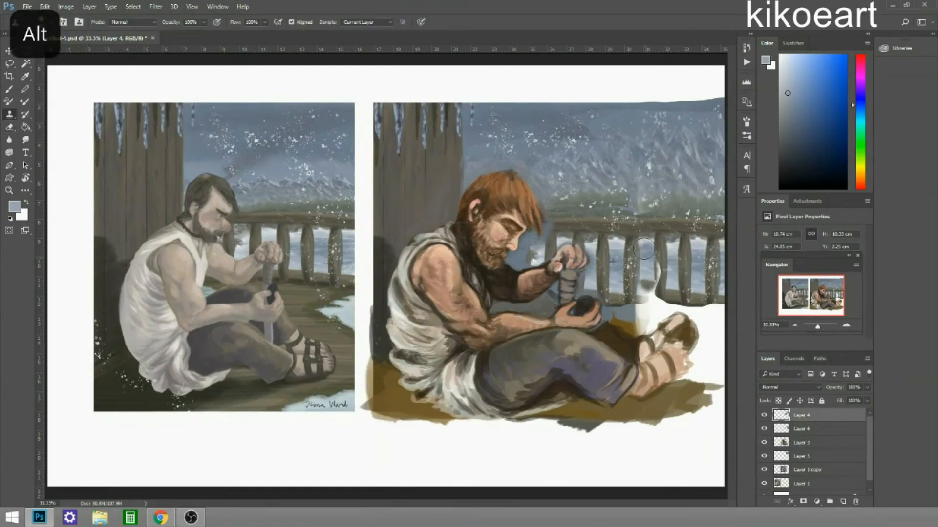
{"action": "key", "text": "b"}
{"action": "left_click", "coordinate": [523, 249], "text": "alt"}
{"action": "left_click", "coordinate": [518, 252], "text": "alt"}
{"action": "left_click", "coordinate": [672, 288], "text": "alt"}
{"action": "left_click", "coordinate": [698, 294], "text": "alt"}
Block in the ground below the railing and beyond the feet with sampled grey-brown tones
{"action": "left_click", "coordinate": [645, 299], "text": "alt"}
{"action": "mouse_move", "coordinate": [657, 300]}
{"action": "left_mouse_down"}
{"action": "mouse_move", "coordinate": [703, 337]}
{"action": "mouse_move", "coordinate": [723, 385]}
{"action": "left_mouse_up"}
{"action": "left_click", "coordinate": [674, 313], "text": "alt"}
{"action": "left_click_drag", "start_coordinate": [686, 361], "coordinate": [723, 418]}
Merge the repainted figure, railing and background extension layers into one layer
{"action": "left_click", "coordinate": [801, 429], "text": "ctrl"}
{"action": "left_click", "coordinate": [801, 442], "text": "ctrl"}
{"action": "left_click", "coordinate": [813, 457], "text": "ctrl"}
{"action": "key", "text": "ctrl+e"}
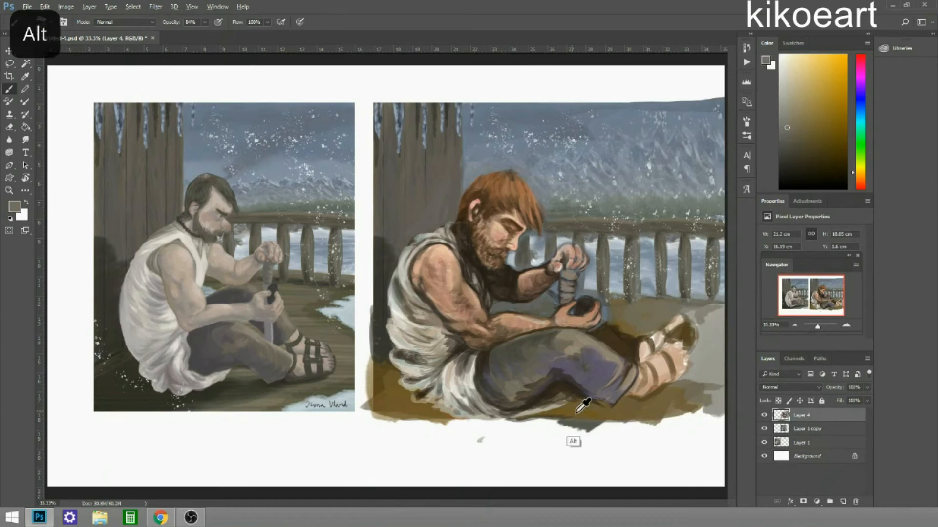
Repaint the ground around the legs and feet in olive brown and cover the wooden wall with grey-brown
{"action": "left_click", "coordinate": [570, 442], "text": "alt"}
{"action": "mouse_move", "coordinate": [635, 425]}
{"action": "left_mouse_down"}
{"action": "mouse_move", "coordinate": [703, 406]}
{"action": "mouse_move", "coordinate": [713, 355]}
{"action": "left_mouse_up"}
{"action": "left_click", "coordinate": [604, 271], "text": "alt"}
{"action": "left_click_drag", "start_coordinate": [674, 317], "coordinate": [733, 415]}
{"action": "left_click", "coordinate": [610, 415], "text": "alt"}
{"action": "key", "text": "ctrl+minus"}
{"action": "key", "text": "ctrl+plus"}
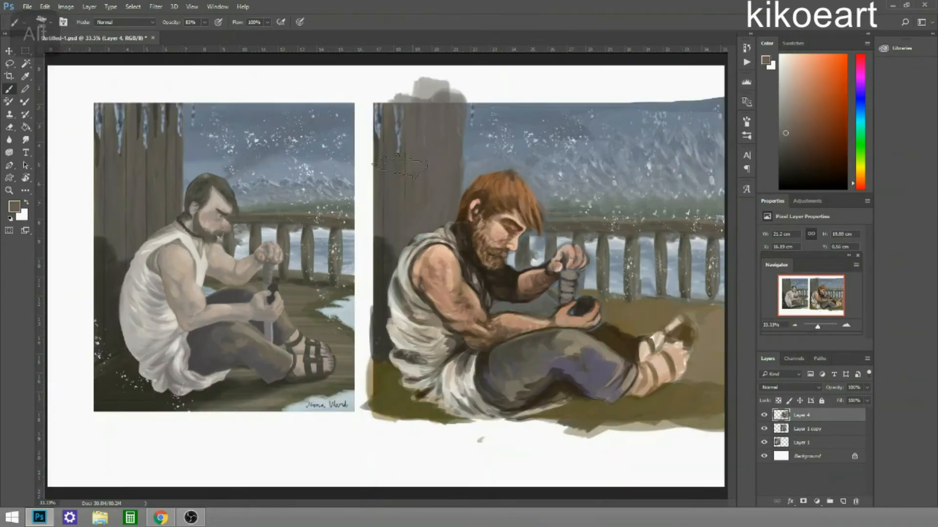
Scale the merged painting down to fit the canvas and trim its uneven edges with a rectangular selection
{"action": "key", "text": "ctrl+t"}
{"action": "left_click_drag", "start_coordinate": [640, 143], "coordinate": [582, 151]}
{"action": "key", "text": "ctrl+minus"}
{"action": "mouse_move", "coordinate": [588, 201]}
{"action": "left_mouse_down"}
{"action": "mouse_move", "coordinate": [635, 144]}
{"action": "mouse_move", "coordinate": [617, 146]}
{"action": "left_mouse_up"}
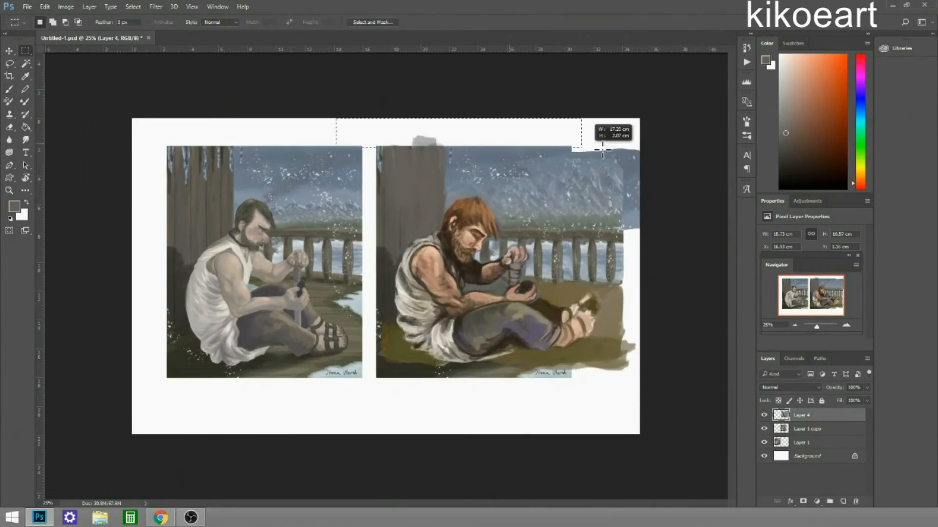
{"action": "key", "text": "Return"}
Fill the sky's outer corner and paint a dark shadow on the wall and floor behind the man's back
{"action": "left_click", "coordinate": [605, 152], "text": "alt"}
{"action": "left_click", "coordinate": [428, 264], "text": "alt"}
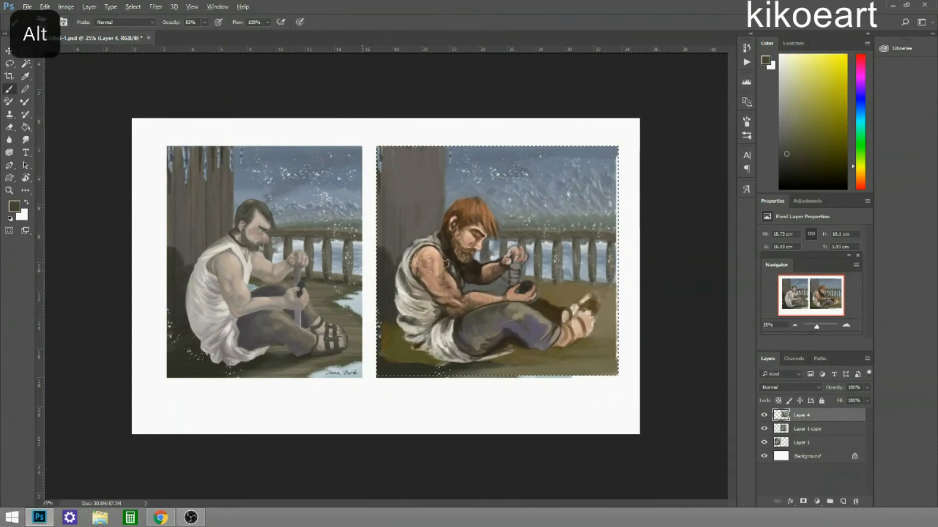
{"action": "left_click", "coordinate": [395, 333], "text": "alt"}
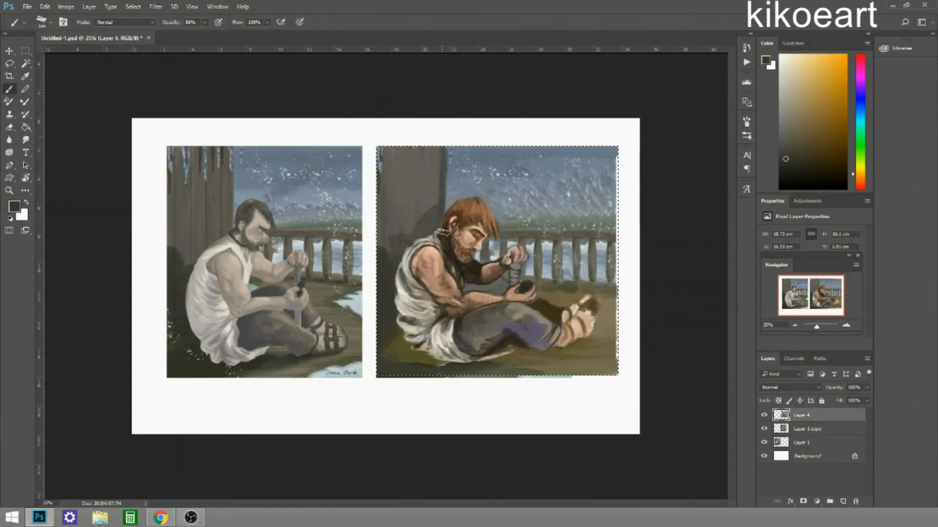
Paint pale icicles on the wall and a light blue edge beside it, undoing a stray stroke
{"action": "left_click", "coordinate": [437, 190], "text": "alt"}
{"action": "left_click", "coordinate": [410, 141], "text": "alt"}
{"action": "left_click", "coordinate": [477, 143], "text": "alt"}
{"action": "key", "text": "ctrl+alt+z"}
{"action": "left_click", "coordinate": [399, 185], "text": "alt"}
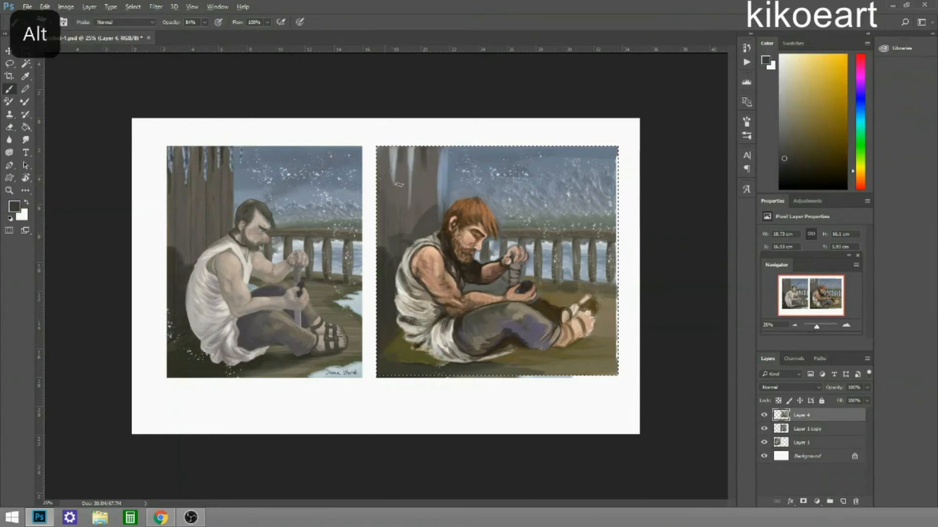
Tint the wall's planks with sampled blue-grey and darken the floor behind the man's back
{"action": "left_click", "coordinate": [457, 197], "text": "alt"}
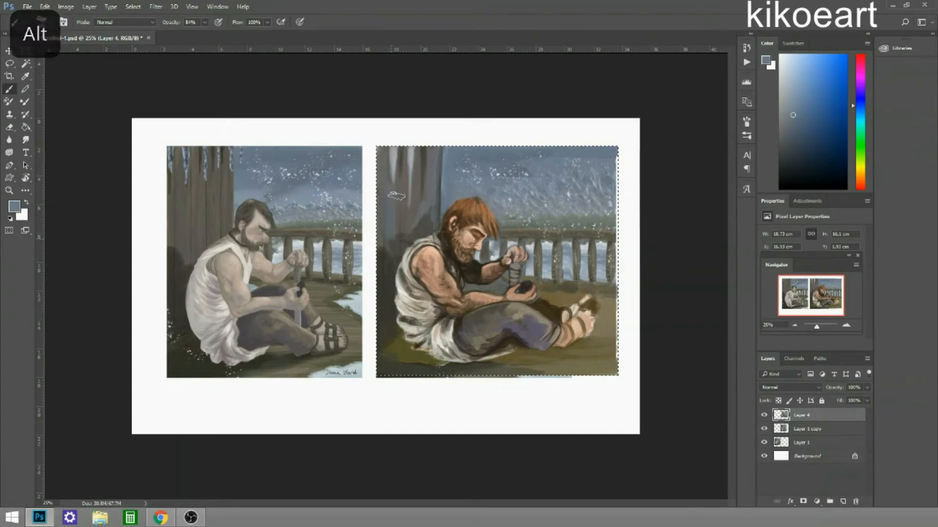
{"action": "left_click", "coordinate": [391, 285], "text": "alt"}
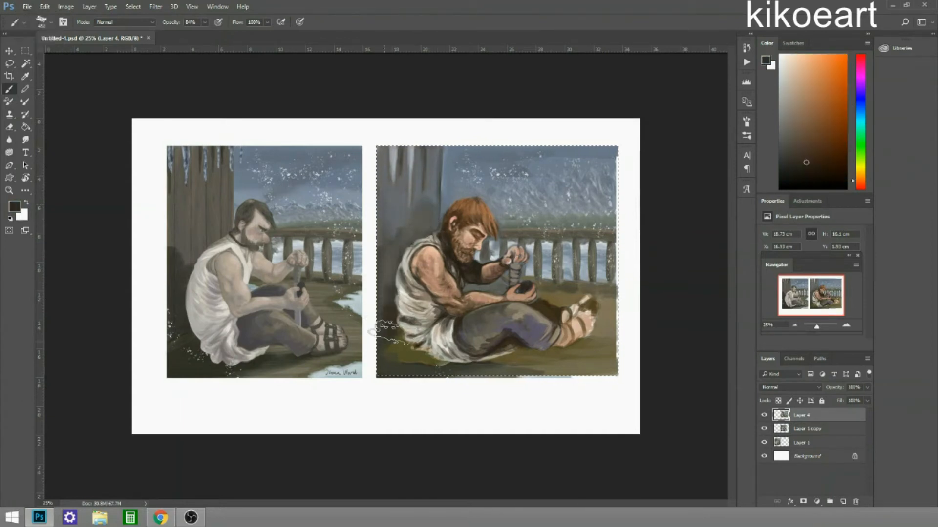
{"action": "left_click", "coordinate": [386, 341], "text": "alt"}
{"action": "left_click", "coordinate": [395, 365], "text": "alt"}
Refine the shirt's folds with off-white and add greyish highlights to the trouser knee and hair
{"action": "left_click", "coordinate": [445, 340], "text": "alt"}
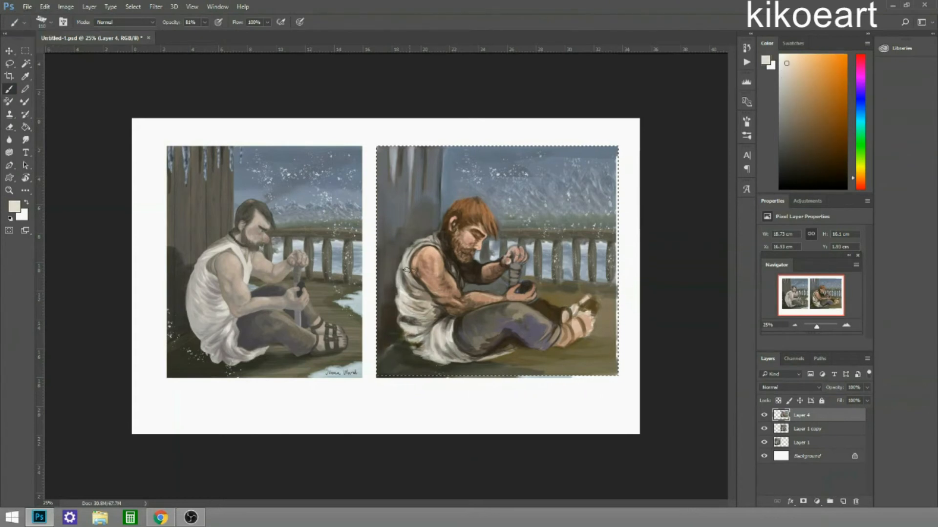
{"action": "left_click", "coordinate": [508, 315], "text": "alt"}
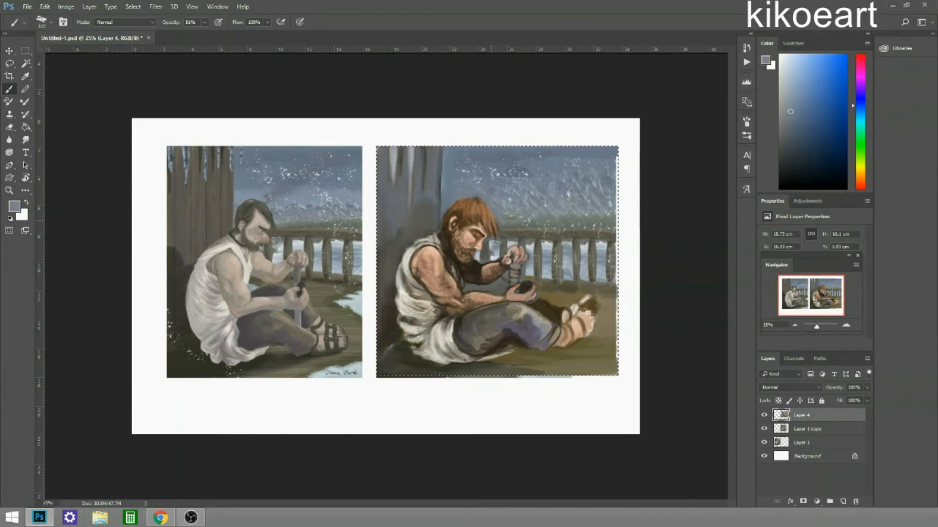
{"action": "left_click", "coordinate": [407, 241], "text": "alt"}
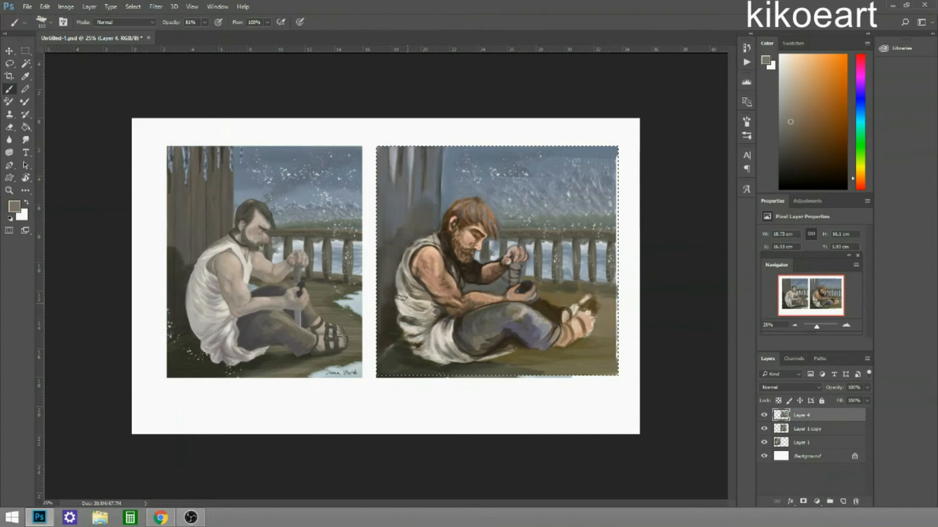
Paint over the snowy mountains with light and dark grey-blue storm clouds
{"action": "left_click", "coordinate": [589, 155], "text": "alt"}
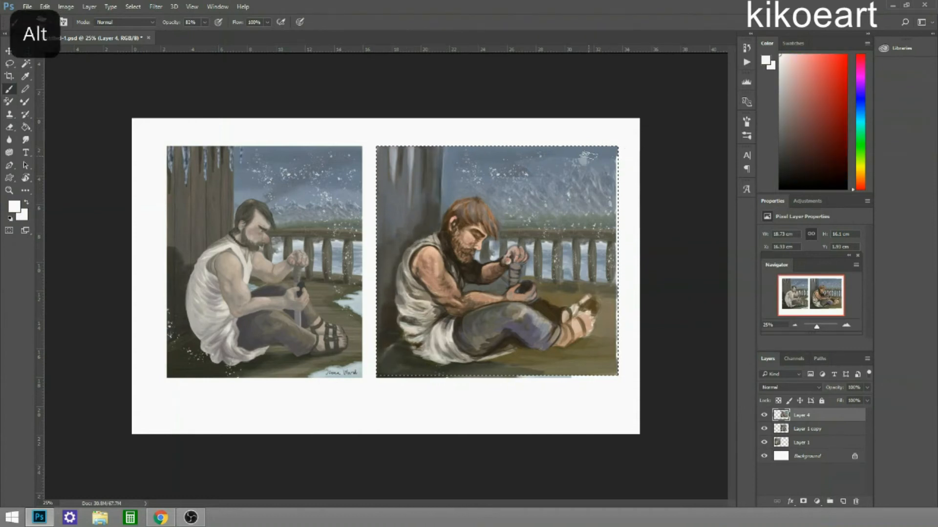
{"action": "left_click", "coordinate": [519, 158], "text": "alt"}
{"action": "left_click", "coordinate": [531, 186], "text": "alt"}
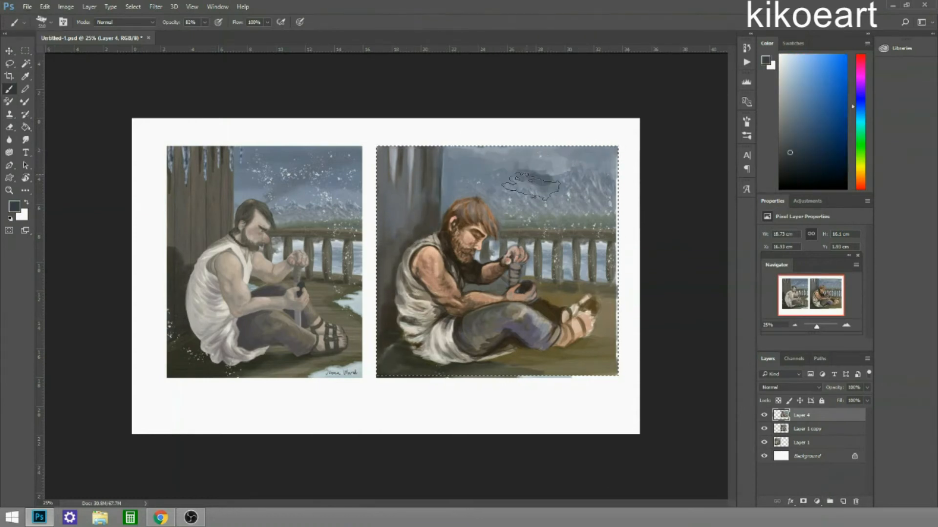
{"action": "left_click", "coordinate": [524, 162], "text": "alt"}
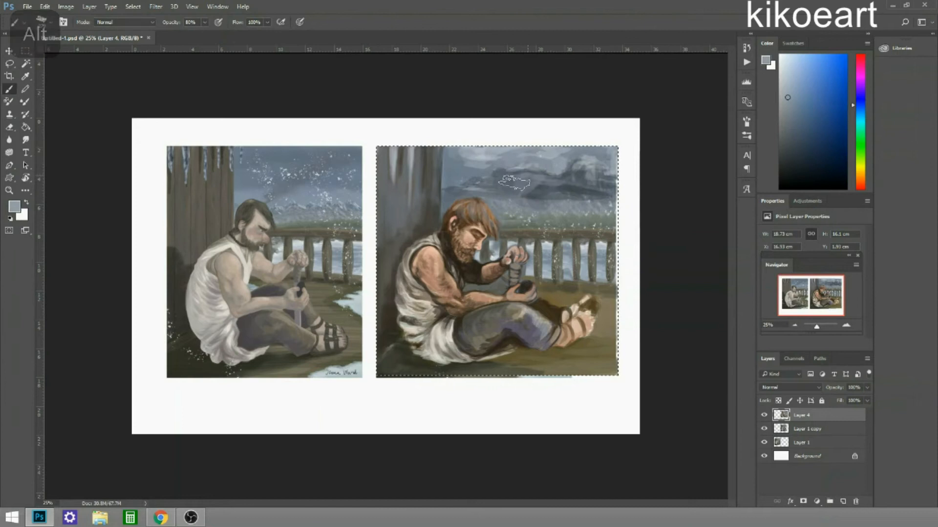
Paint a dark green hill line along the horizon and brighten the clouds with pale blue-grey
{"action": "left_click", "coordinate": [514, 220], "text": "alt"}
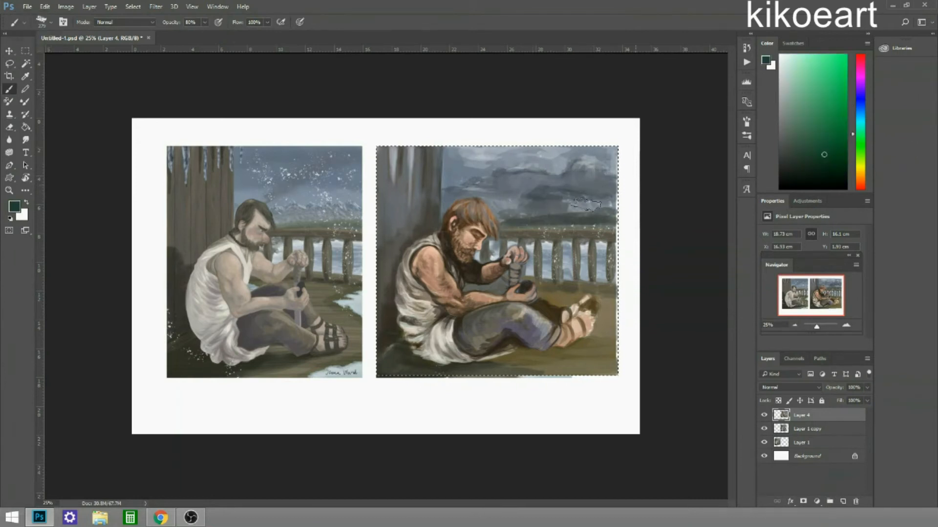
{"action": "left_click", "coordinate": [603, 215], "text": "alt"}
{"action": "left_click", "coordinate": [508, 217], "text": "alt"}
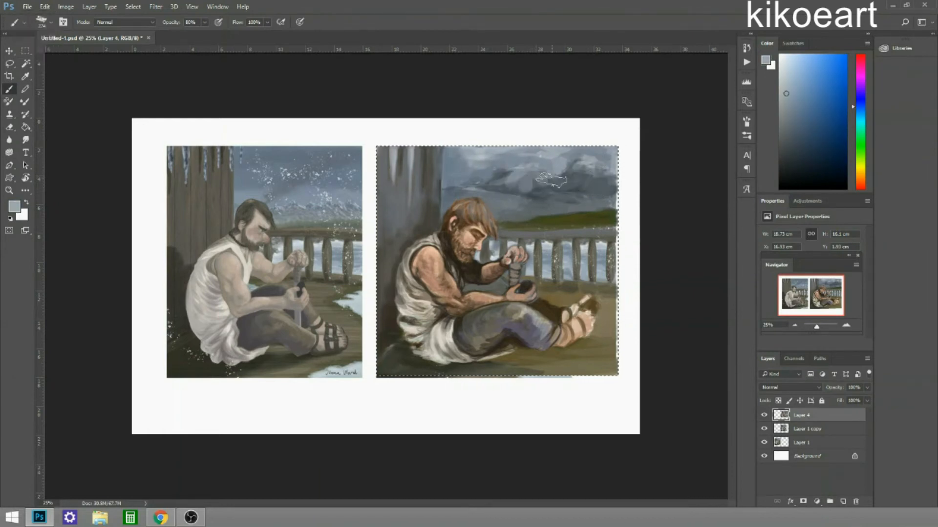
Paint out the railing with a flat pale blue lake stretching from the hills to the shore
{"action": "left_click", "coordinate": [555, 215], "text": "alt"}
{"action": "left_click", "coordinate": [528, 239], "text": "alt"}
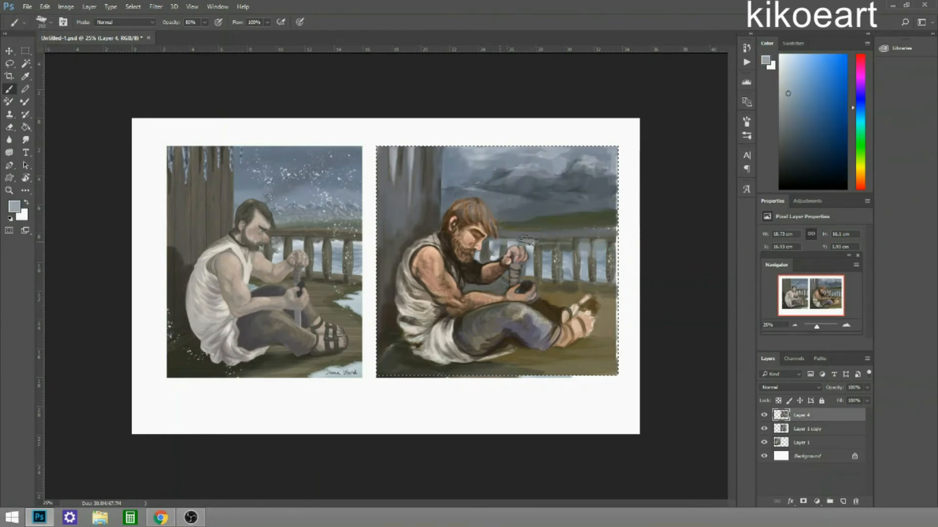
{"action": "left_click", "coordinate": [540, 271], "text": "alt"}
{"action": "left_click", "coordinate": [588, 201], "text": "alt"}
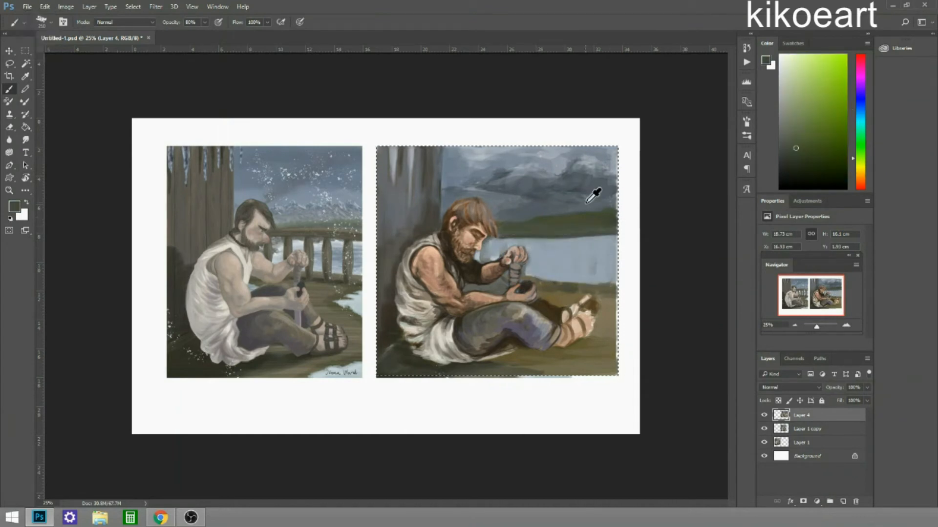
Refine the hills and soften the clouds with sampled light and dark greys at 38% brush opacity
{"action": "left_click", "coordinate": [603, 227], "text": "alt"}
{"action": "left_click", "coordinate": [601, 209], "text": "alt"}
{"action": "left_click", "coordinate": [602, 185], "text": "alt"}
{"action": "key", "text": "3"}
{"action": "key", "text": "8"}
{"action": "left_click", "coordinate": [608, 158], "text": "alt"}
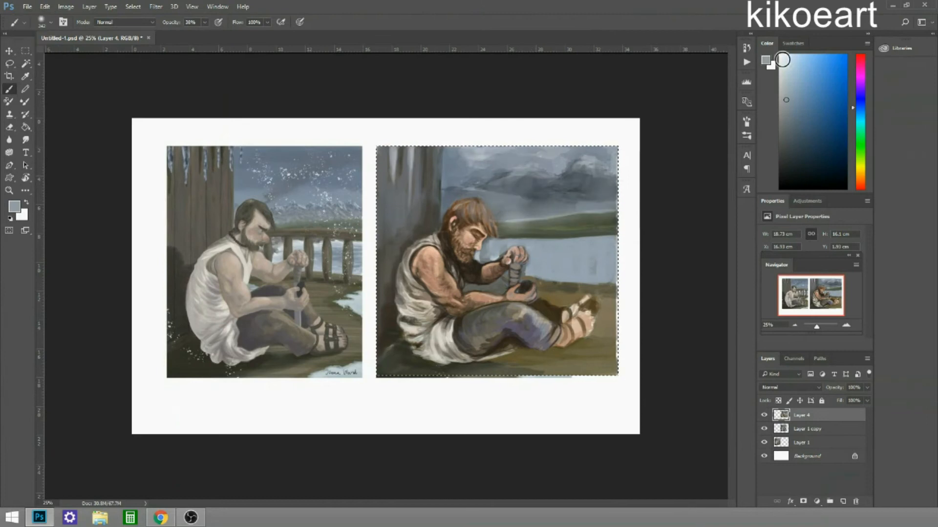
{"action": "left_click", "coordinate": [534, 151], "text": "alt"}
Set the brush opacity to 96% and repaint the wall's upper planks and outer edge with sampled greys
{"action": "key", "text": "9"}
{"action": "key", "text": "6"}
{"action": "left_click", "coordinate": [418, 171], "text": "alt"}
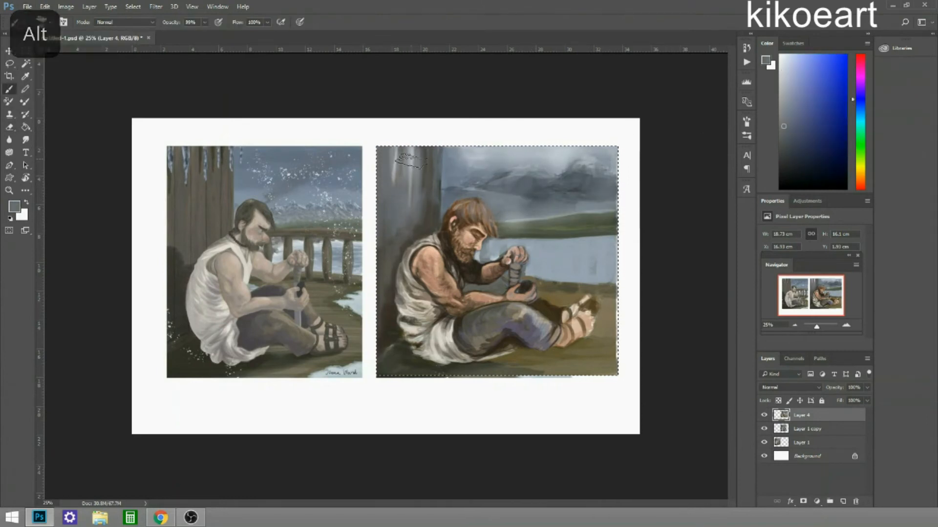
{"action": "left_click", "coordinate": [423, 145], "text": "alt"}
{"action": "left_click", "coordinate": [436, 147], "text": "alt"}
{"action": "left_click", "coordinate": [435, 218], "text": "alt"}
{"action": "left_click", "coordinate": [472, 213], "text": "alt"}
Paint the wall's planks in warm brown with dark wood grain and touch up the icicles with light grey
{"action": "left_click", "coordinate": [408, 199], "text": "alt"}
{"action": "left_click", "coordinate": [386, 188], "text": "alt"}
{"action": "left_click", "coordinate": [413, 171], "text": "alt"}
{"action": "left_click", "coordinate": [386, 181], "text": "alt"}
{"action": "left_click", "coordinate": [438, 202], "text": "alt"}
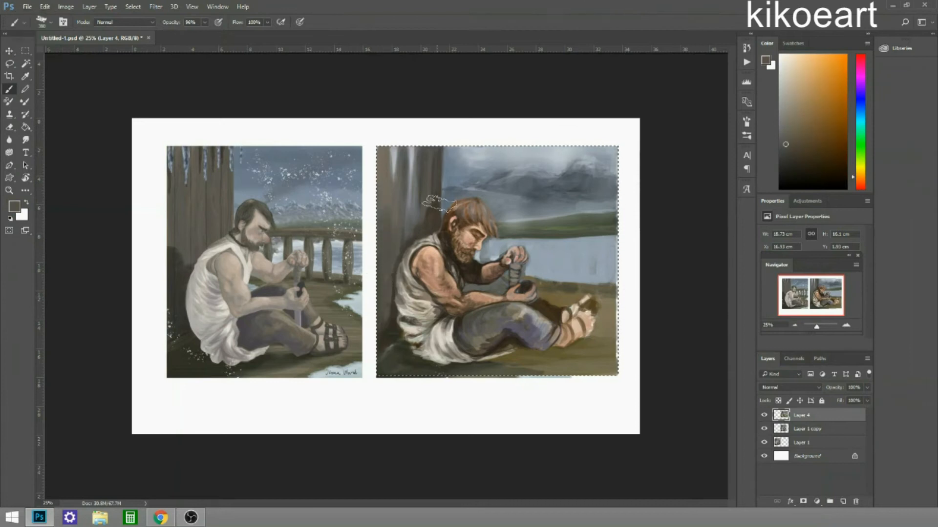
{"action": "left_click", "coordinate": [404, 247], "text": "alt"}
{"action": "left_click", "coordinate": [394, 298], "text": "alt"}
{"action": "left_click", "coordinate": [424, 211], "text": "alt"}
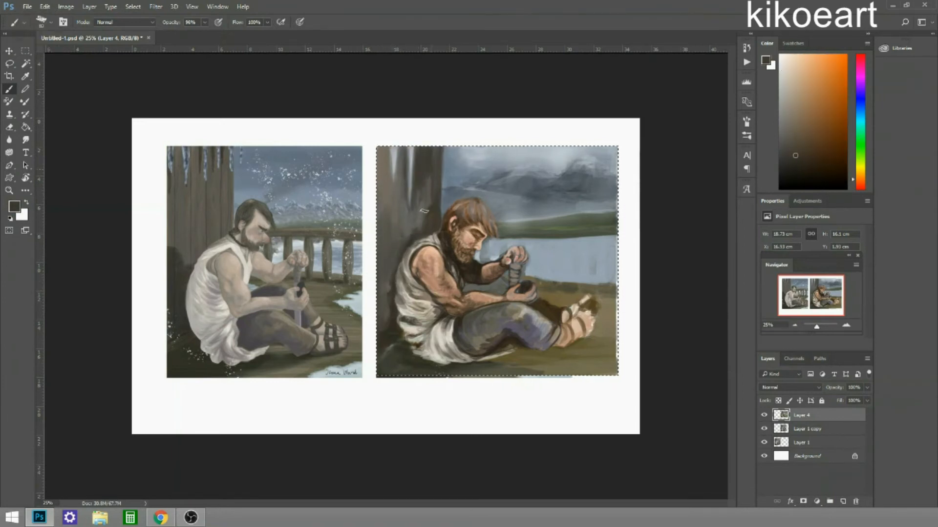
{"action": "left_click", "coordinate": [414, 165], "text": "alt"}
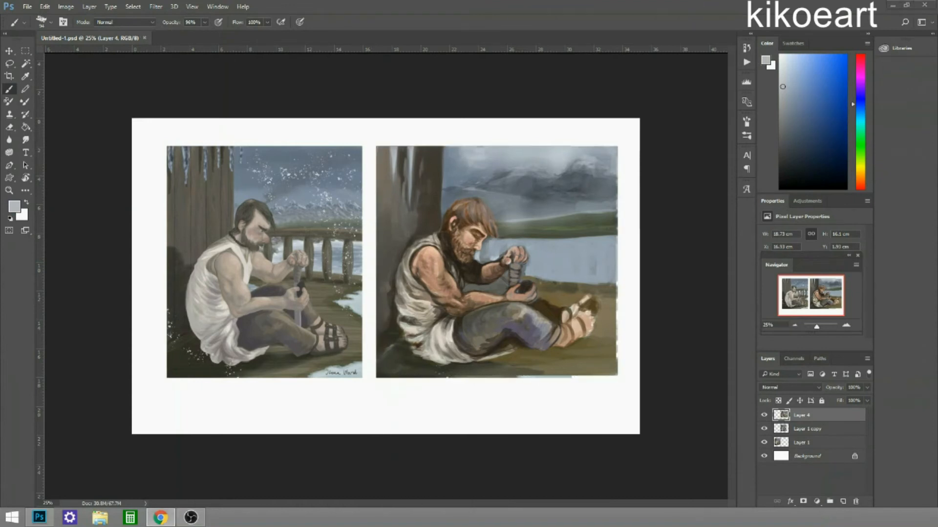
Repaint the folds and shadows of the near trouser leg in the reworked painting with sampled greys and dark brown
{"action": "left_click", "coordinate": [539, 330], "text": "alt"}
{"action": "left_click", "coordinate": [537, 332], "text": "alt"}
{"action": "left_click_drag", "start_coordinate": [528, 342], "coordinate": [535, 325]}
{"action": "left_click", "coordinate": [533, 314], "text": "alt"}
{"action": "left_click", "coordinate": [543, 351], "text": "alt"}
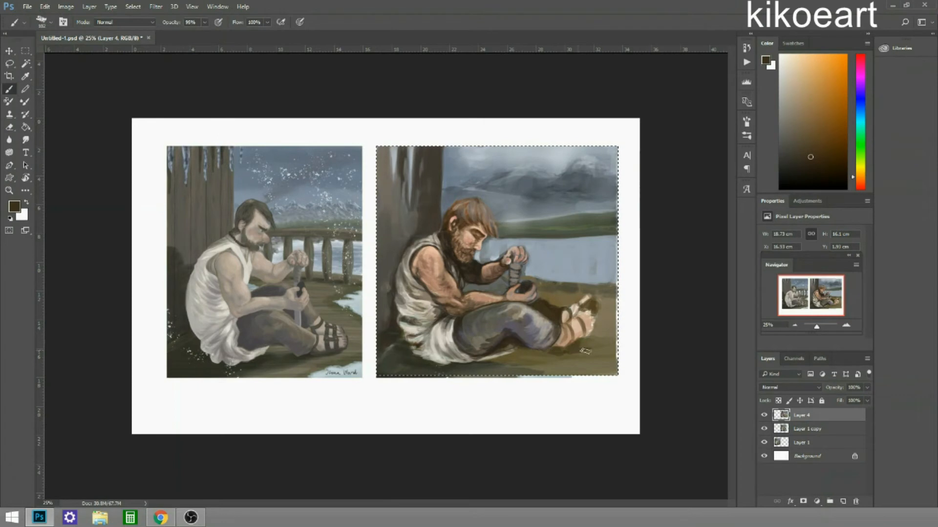
Paint the ground beneath the legs and shirt hem in sampled olive brown with a dark shadow under the figure
{"action": "left_click", "coordinate": [518, 353], "text": "alt"}
{"action": "left_click", "coordinate": [528, 360], "text": "alt"}
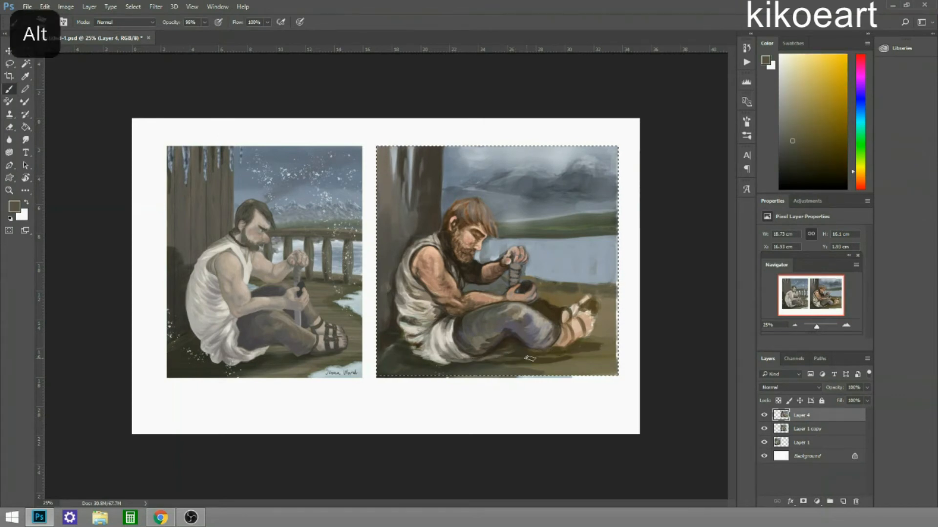
{"action": "left_click", "coordinate": [510, 356], "text": "alt"}
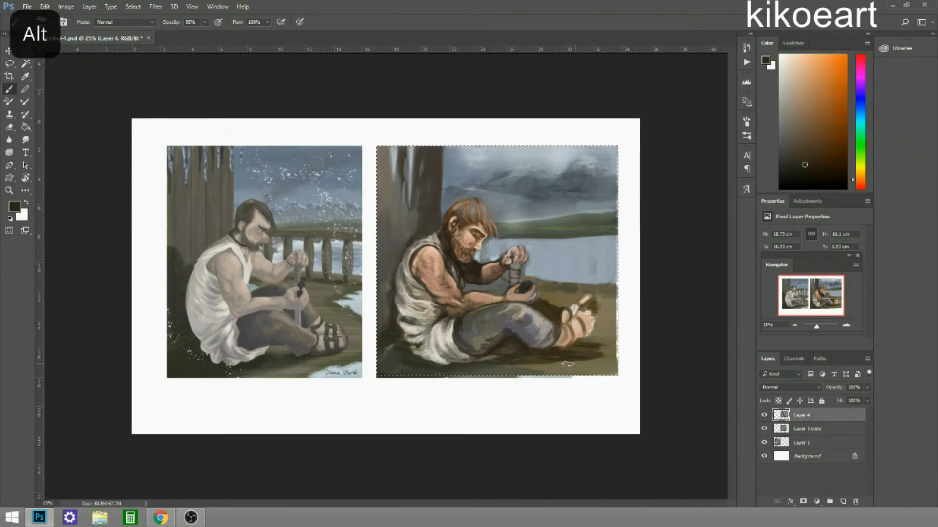
{"action": "left_click", "coordinate": [552, 364], "text": "alt"}
{"action": "left_click", "coordinate": [537, 371], "text": "alt"}
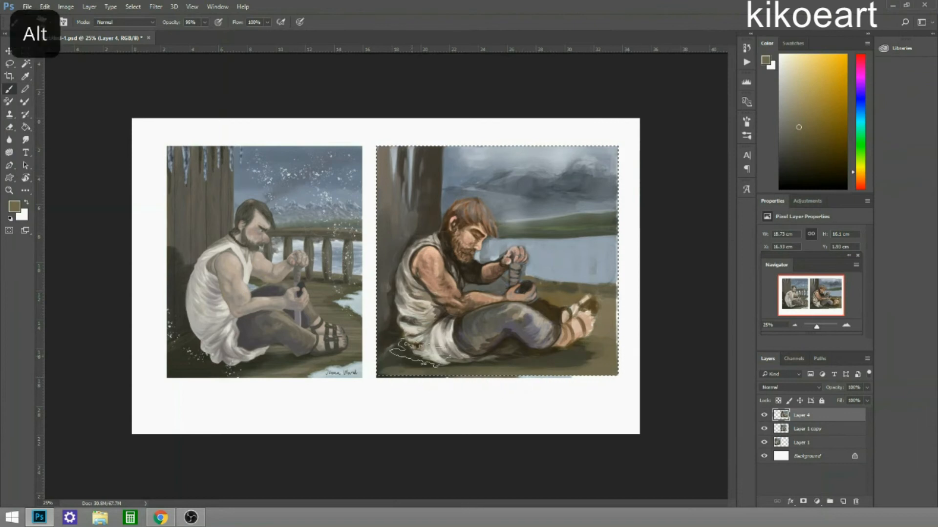
Repaint the far leg behind the forearm and lower hand in sampled dark blue-greys with dark edges
{"action": "left_click", "coordinate": [540, 304], "text": "alt"}
{"action": "key", "text": "ctrl+equal"}
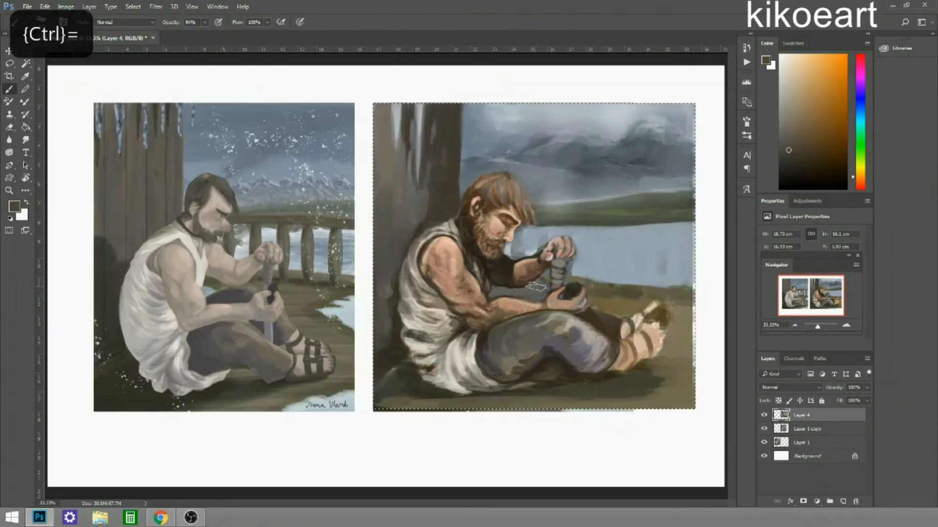
{"action": "left_click", "coordinate": [535, 291], "text": "alt"}
{"action": "left_click", "coordinate": [537, 296], "text": "alt"}
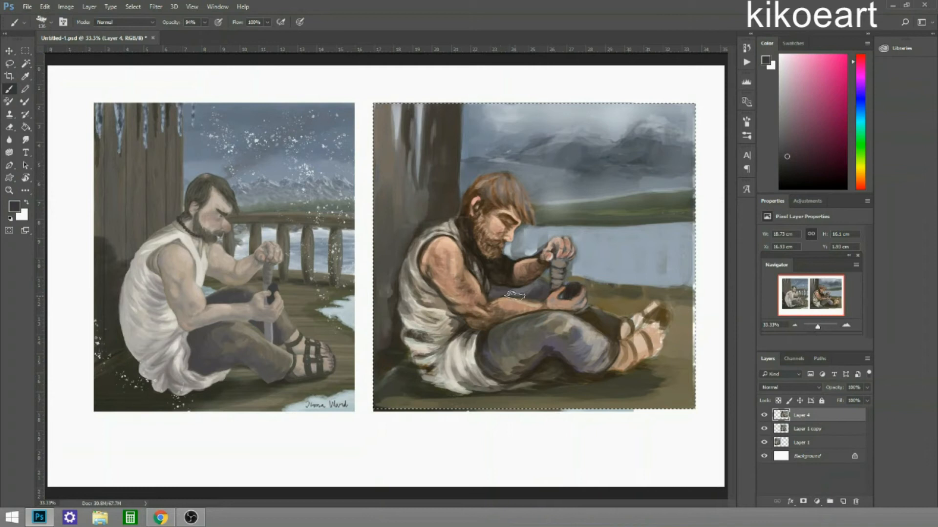
{"action": "left_click", "coordinate": [598, 313], "text": "alt"}
{"action": "left_click", "coordinate": [610, 331], "text": "alt"}
{"action": "left_click", "coordinate": [590, 317], "text": "alt"}
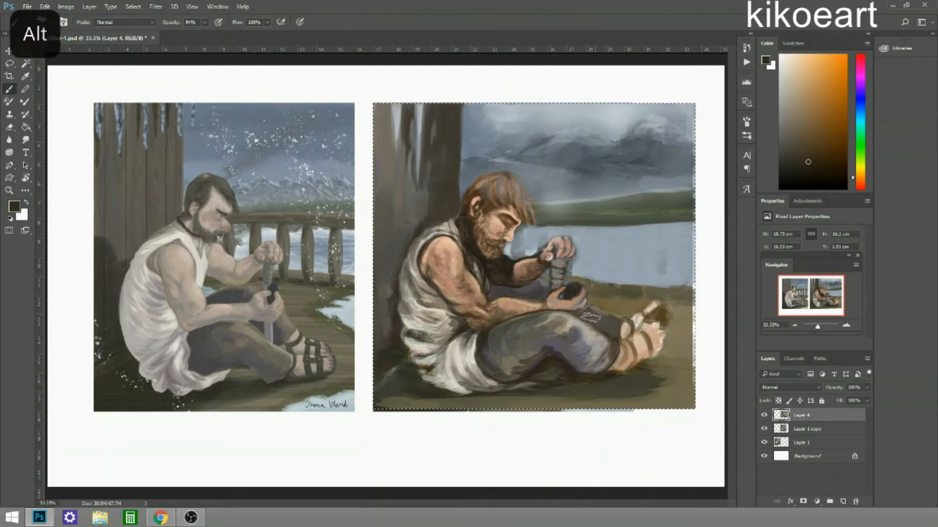
{"action": "left_click", "coordinate": [549, 364], "text": "alt"}
Set the brush opacity to 90% and smooth the near shoulder and upper arm with sampled skin tones
{"action": "left_click", "coordinate": [494, 325], "text": "alt"}
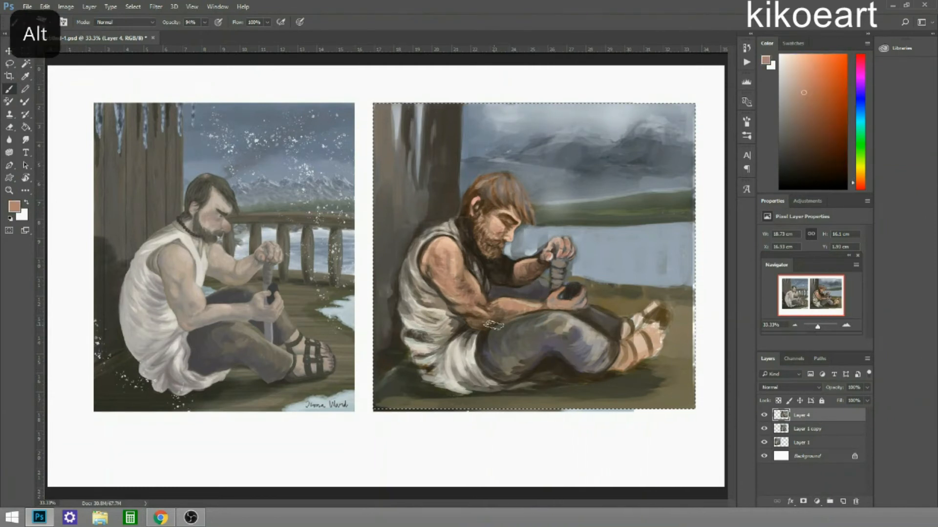
{"action": "left_click", "coordinate": [423, 261], "text": "alt"}
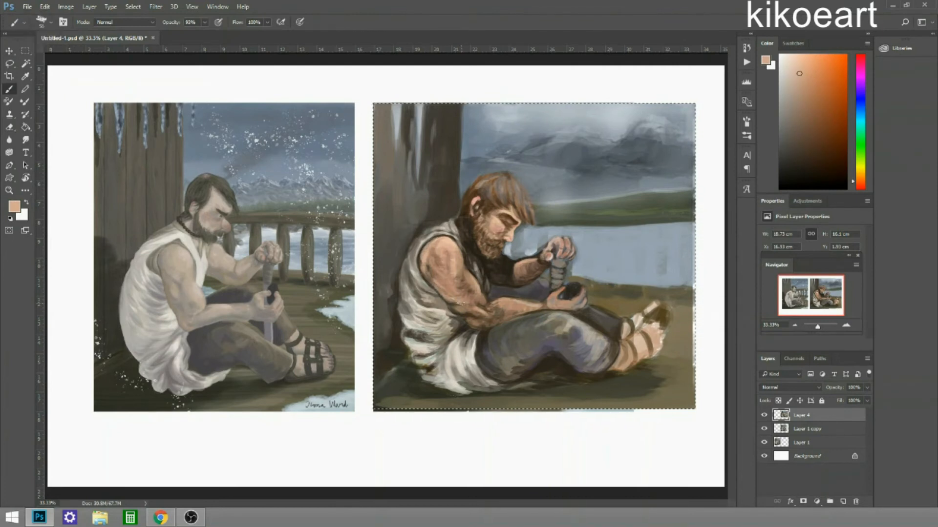
{"action": "left_click", "coordinate": [458, 253], "text": "alt"}
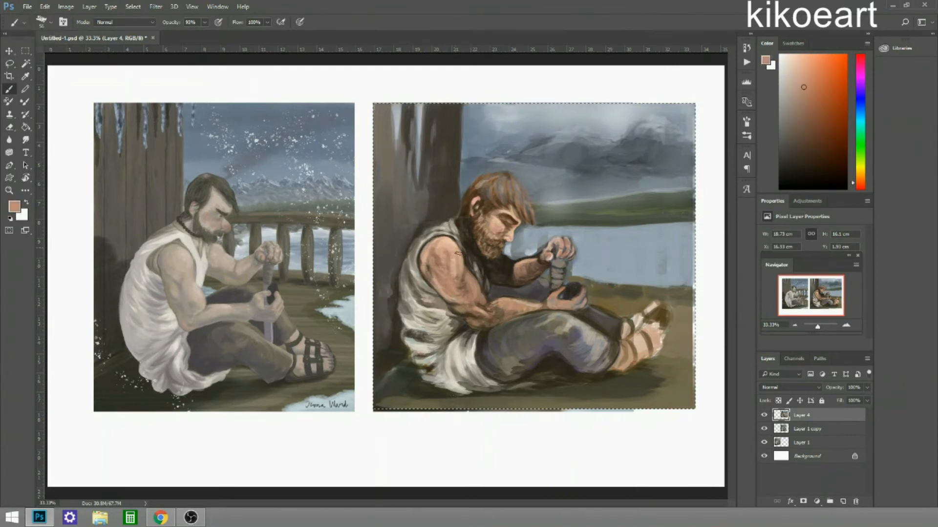
{"action": "left_click", "coordinate": [436, 278], "text": "alt"}
{"action": "key", "text": "9"}
{"action": "left_click", "coordinate": [433, 252], "text": "alt"}
{"action": "left_click", "coordinate": [454, 283], "text": "alt"}
{"action": "left_click_drag", "start_coordinate": [439, 249], "coordinate": [451, 289]}
{"action": "left_click", "coordinate": [449, 293], "text": "alt"}
{"action": "left_click_drag", "start_coordinate": [430, 249], "coordinate": [455, 274]}
{"action": "left_click", "coordinate": [469, 293], "text": "alt"}
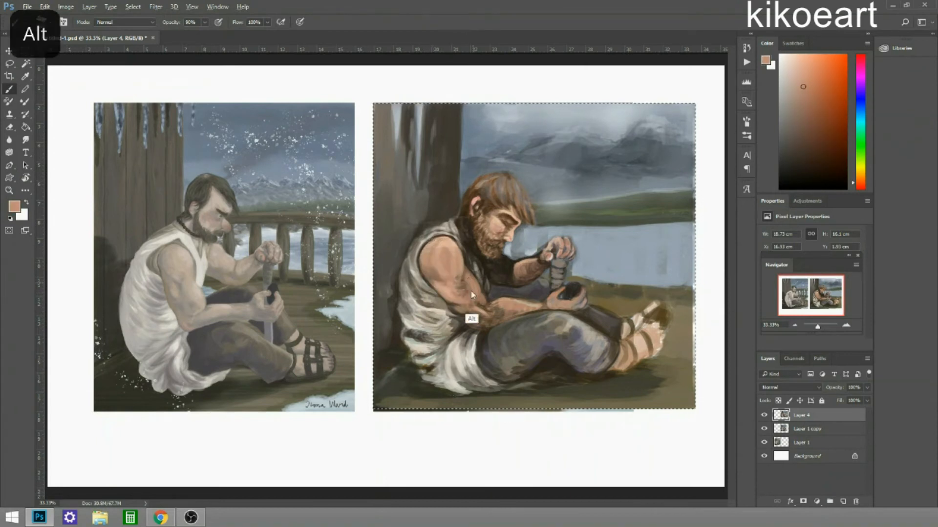
Set the brush opacity to 91% and shade the near elbow, forearm and adjoining darks with sampled browns
{"action": "key", "text": "9"}
{"action": "key", "text": "1"}
{"action": "left_click", "coordinate": [499, 278], "text": "alt"}
{"action": "left_click", "coordinate": [482, 303], "text": "alt"}
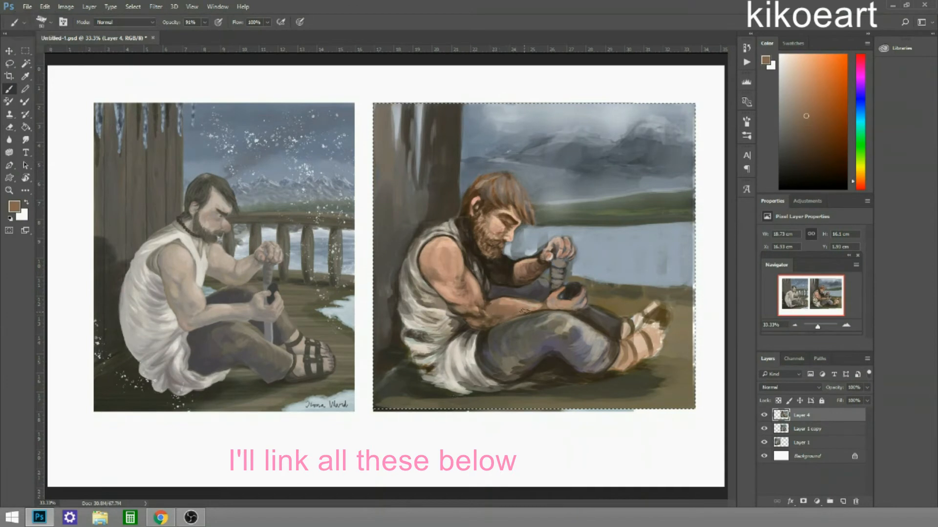
{"action": "left_click", "coordinate": [496, 289], "text": "alt"}
{"action": "left_click", "coordinate": [576, 315], "text": "alt"}
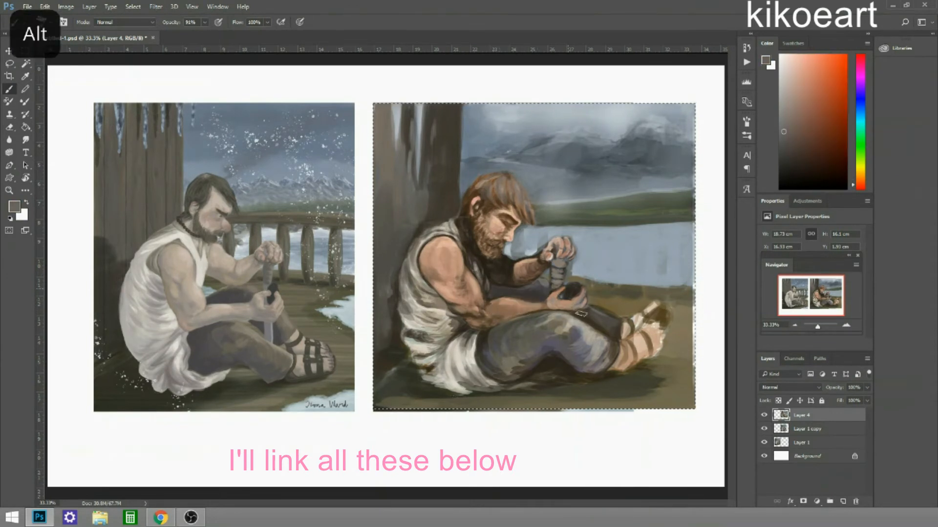
Straighten the shore edge and repaint the ground in olive brown with dark shadows around the feet and legs
{"action": "left_click", "coordinate": [653, 278], "text": "alt"}
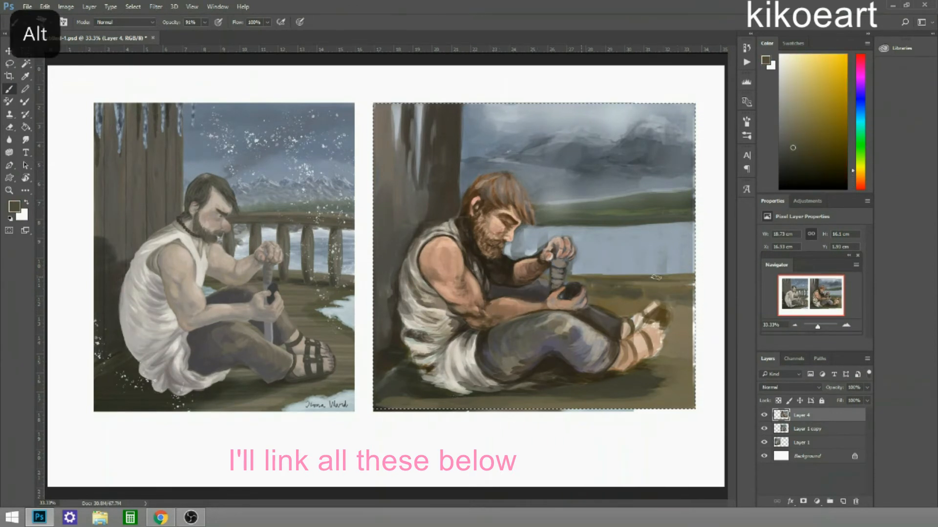
{"action": "left_click", "coordinate": [681, 286], "text": "alt"}
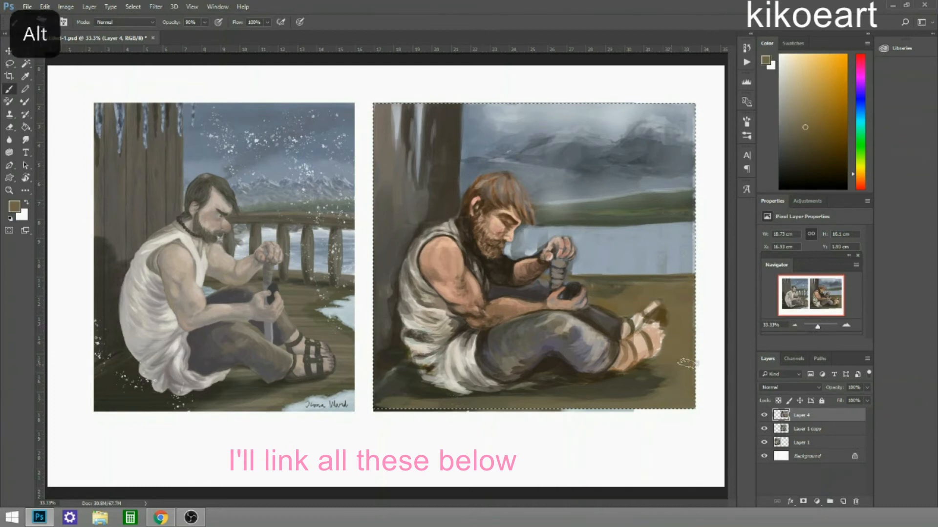
{"action": "left_click", "coordinate": [537, 385], "text": "alt"}
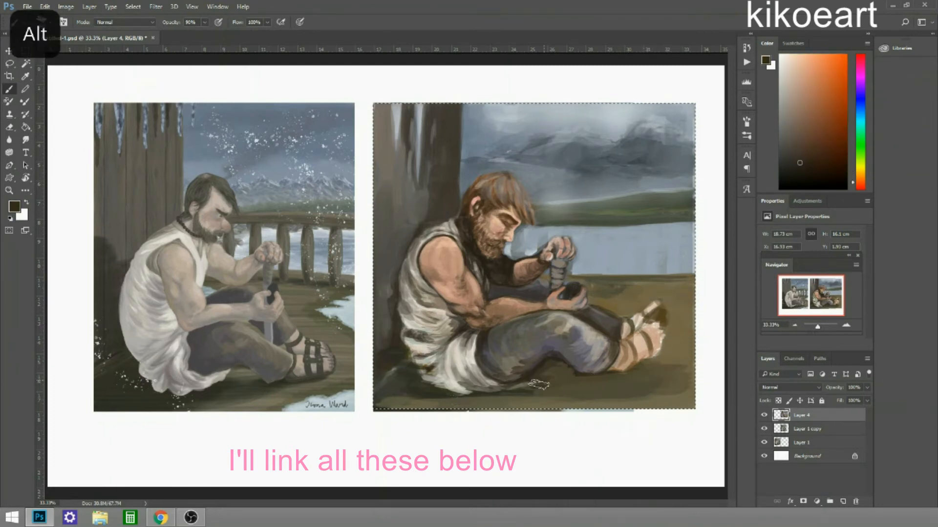
{"action": "left_click", "coordinate": [677, 364], "text": "alt"}
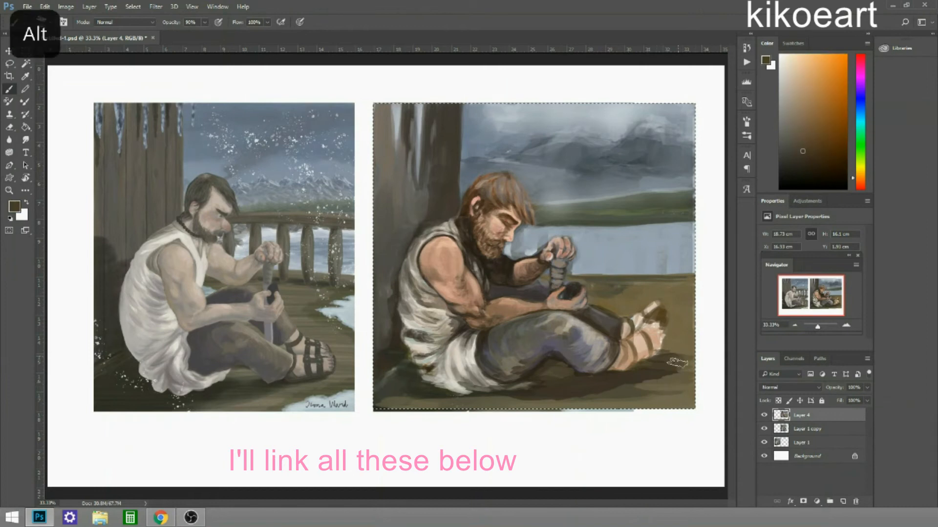
Block in a dark railing with posts across the lake and paint a light water strip above its top rail
{"action": "left_click", "coordinate": [677, 362], "text": "alt"}
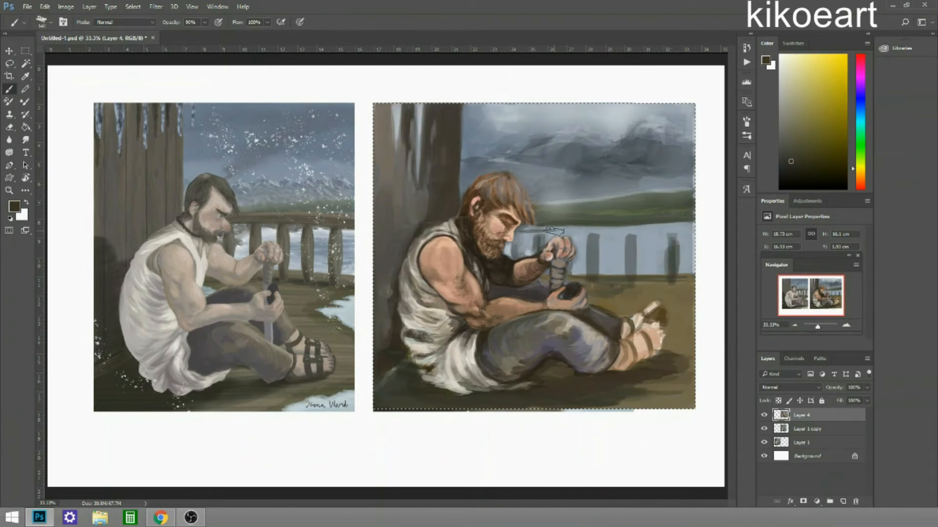
{"action": "left_click", "coordinate": [607, 251], "text": "alt"}
{"action": "left_click", "coordinate": [666, 215], "text": "alt"}
{"action": "left_click", "coordinate": [548, 226], "text": "alt"}
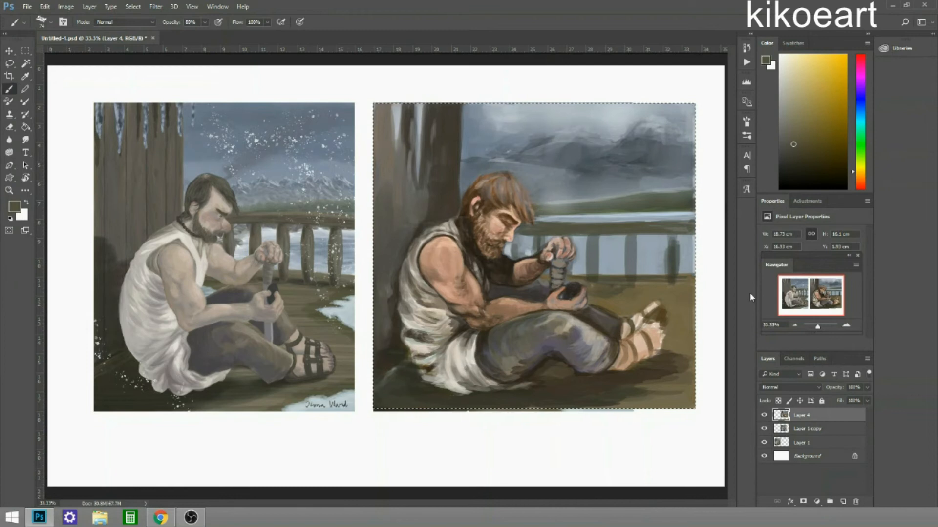
Shape the railing posts into tapered balusters, cutting in around them with sampled lake blue and dark olive
{"action": "left_click", "coordinate": [630, 230], "text": "alt"}
{"action": "left_click", "coordinate": [636, 248], "text": "alt"}
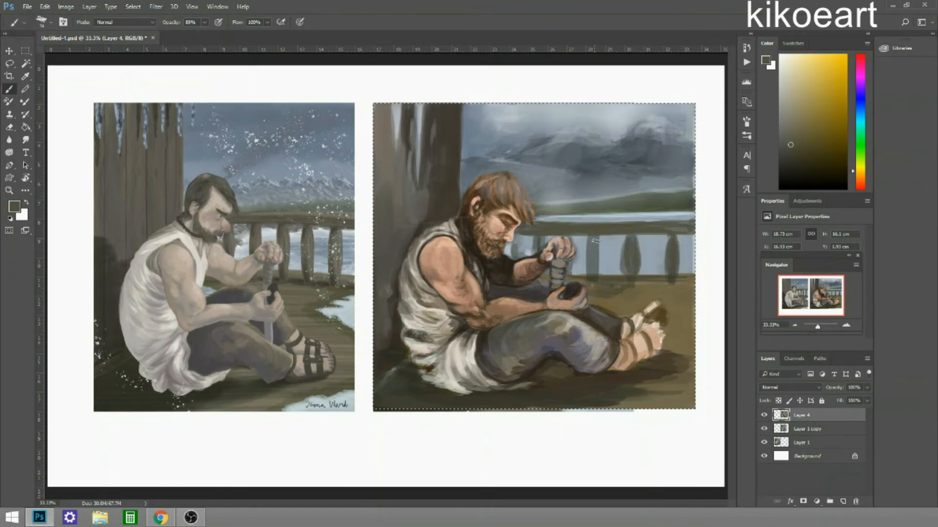
{"action": "left_click", "coordinate": [591, 234], "text": "alt"}
{"action": "left_click", "coordinate": [578, 216], "text": "alt"}
{"action": "left_click", "coordinate": [622, 240], "text": "alt"}
{"action": "left_click", "coordinate": [691, 236], "text": "alt"}
{"action": "left_click", "coordinate": [693, 234], "text": "alt"}
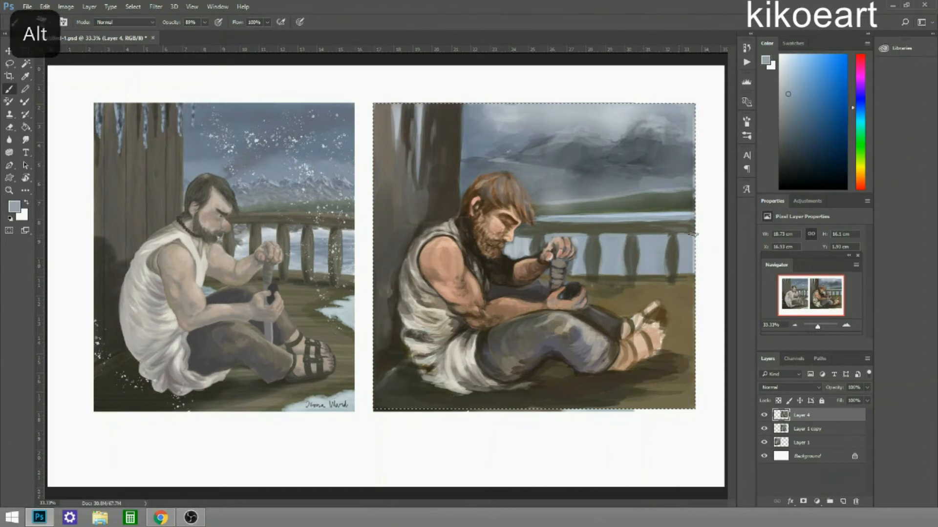
Darken the balusters and refine the railing's base with sampled dark browns
{"action": "left_click", "coordinate": [629, 240], "text": "alt"}
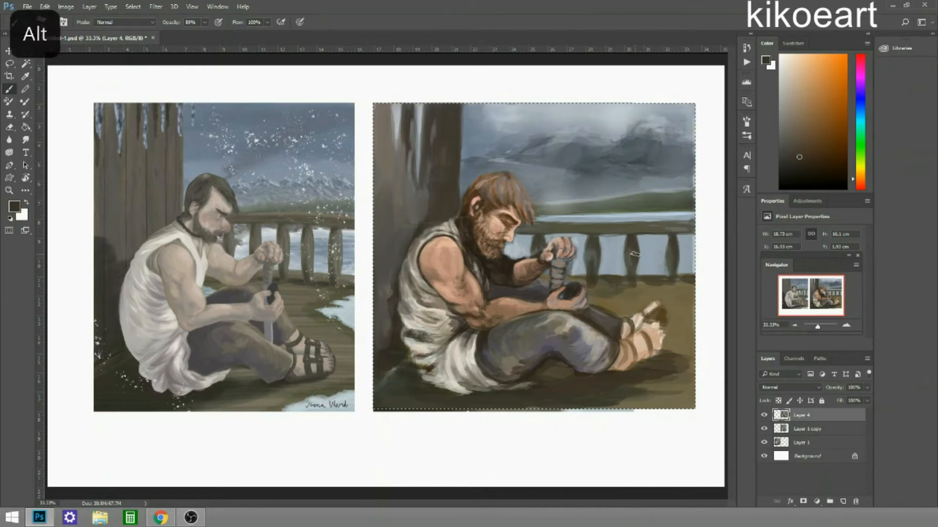
{"action": "left_click", "coordinate": [602, 277], "text": "alt"}
{"action": "key", "text": "ctrl+equal"}
{"action": "key", "text": "shift"}
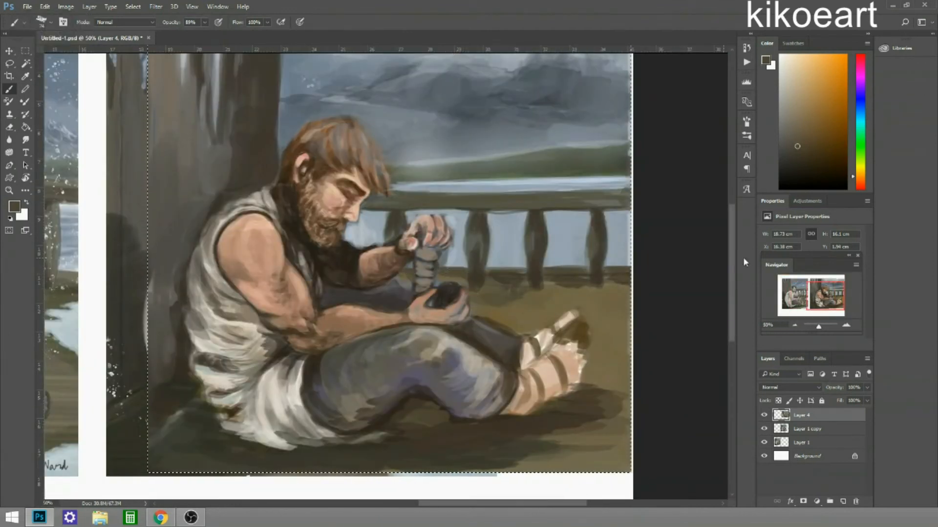
{"action": "left_click", "coordinate": [466, 267], "text": "alt"}
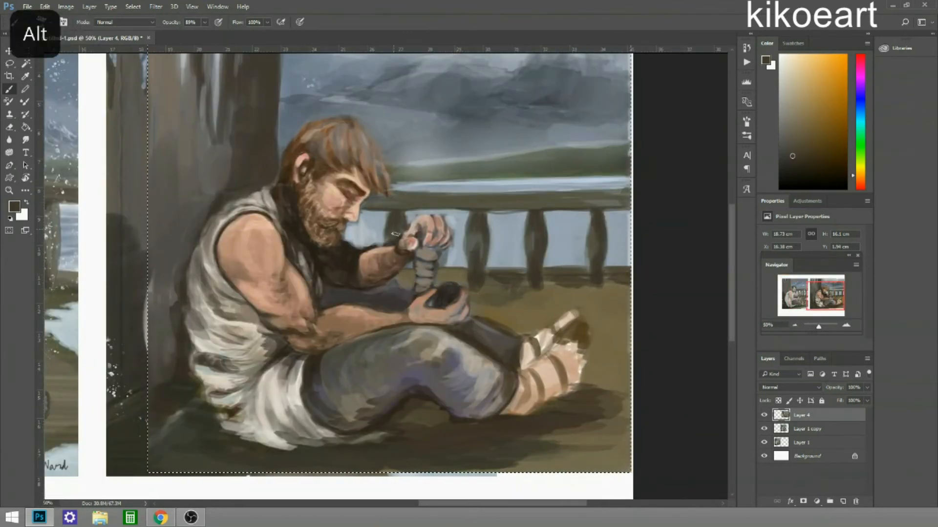
Define the raised hand's fingers and outline with sampled dark browns
{"action": "left_click", "coordinate": [422, 228], "text": "alt"}
{"action": "left_click_drag", "start_coordinate": [423, 230], "coordinate": [442, 217]}
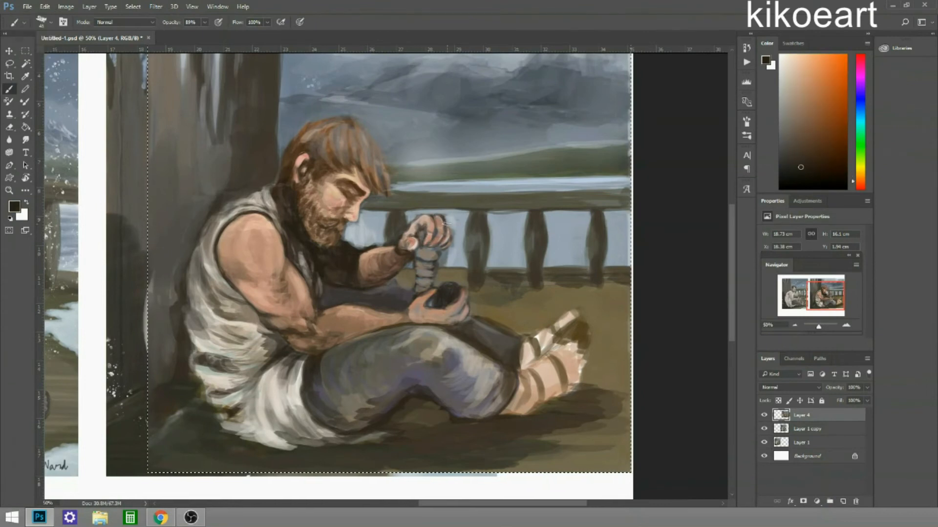
{"action": "left_click", "coordinate": [413, 244], "text": "alt"}
{"action": "left_click", "coordinate": [413, 244], "text": "alt"}
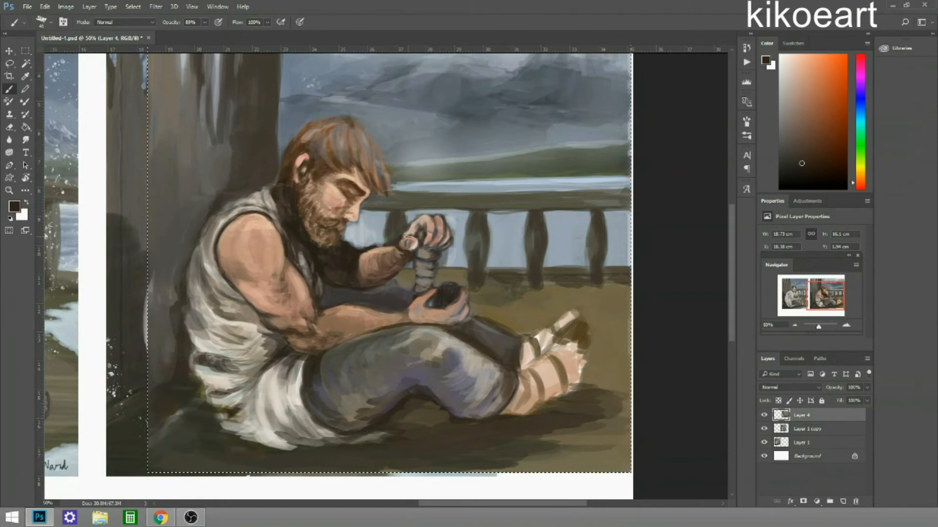
Repaint the raised hand's knuckles and fingers with sampled brown shading and pinkish skin highlights
{"action": "left_click", "coordinate": [397, 239], "text": "alt"}
{"action": "left_click", "coordinate": [397, 237], "text": "alt"}
{"action": "left_click_drag", "start_coordinate": [397, 236], "coordinate": [463, 237]}
{"action": "left_click", "coordinate": [486, 226], "text": "alt"}
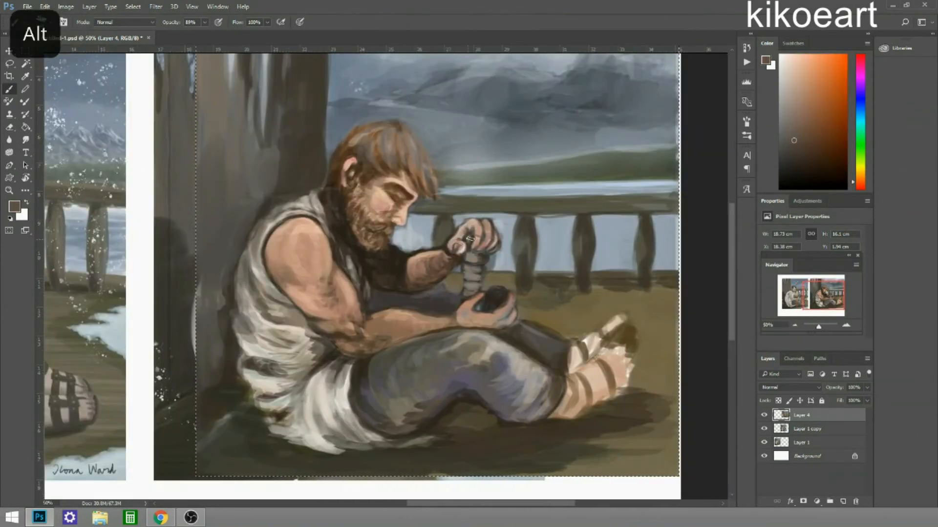
{"action": "left_click", "coordinate": [486, 226], "text": "alt"}
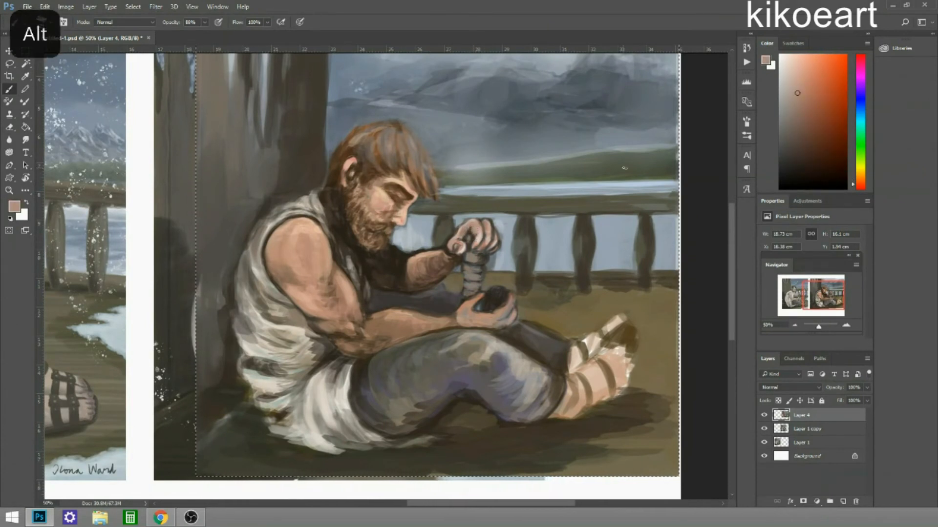
Repaint the wrapped handle below the raised hand with grey bands and dark gaps, and clean up the lake around it
{"action": "left_click", "coordinate": [464, 242], "text": "alt"}
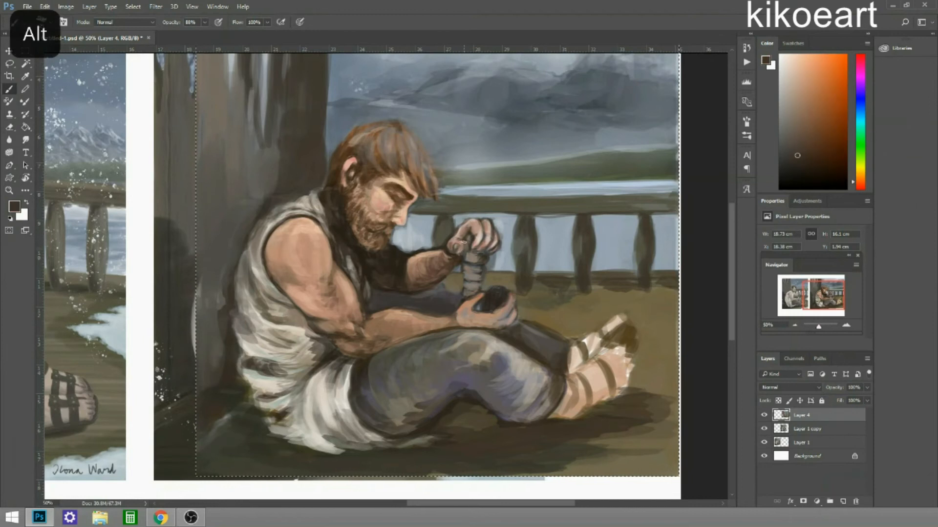
{"action": "left_click", "coordinate": [481, 253], "text": "alt"}
{"action": "left_click", "coordinate": [466, 261], "text": "alt"}
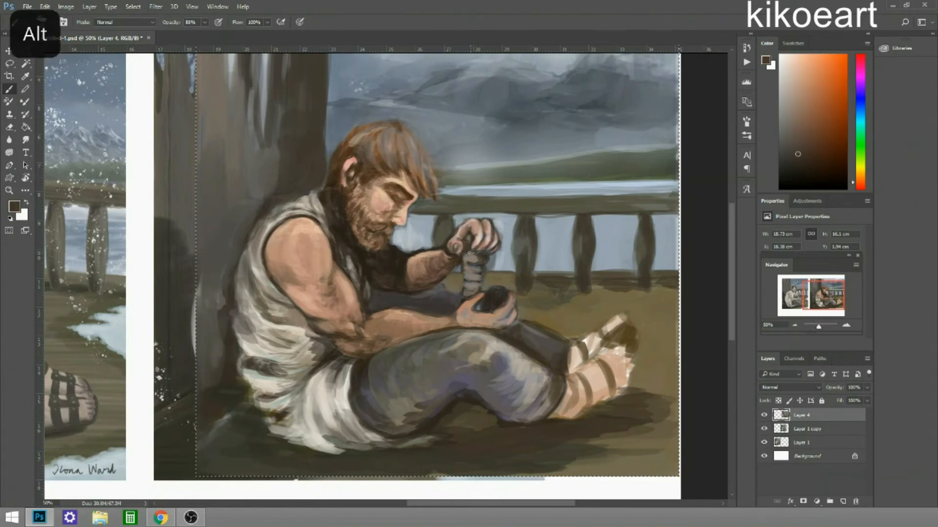
{"action": "left_click", "coordinate": [471, 278], "text": "alt"}
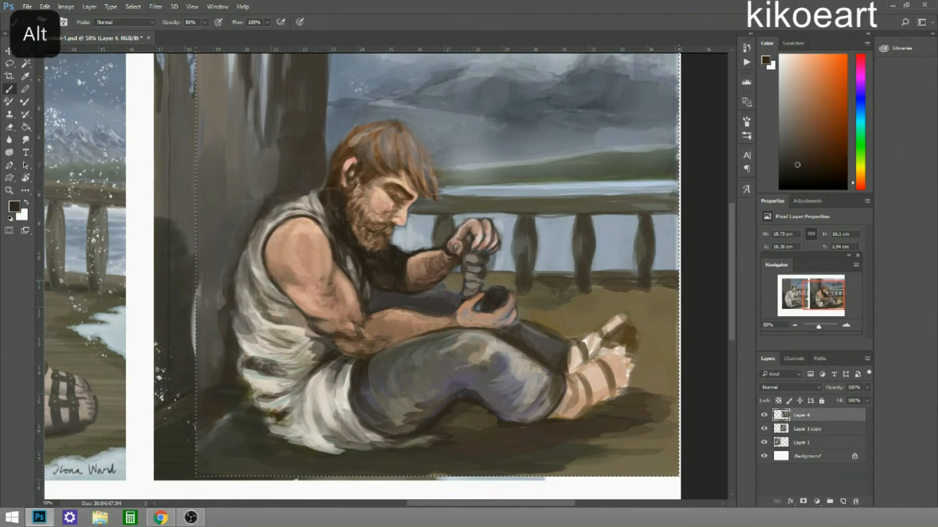
{"action": "left_click", "coordinate": [460, 263], "text": "alt"}
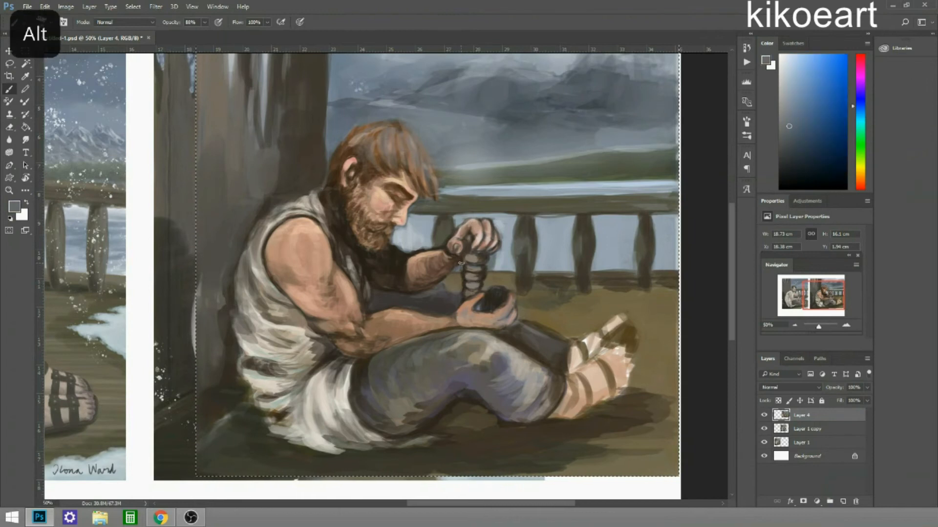
{"action": "left_click", "coordinate": [504, 262], "text": "alt"}
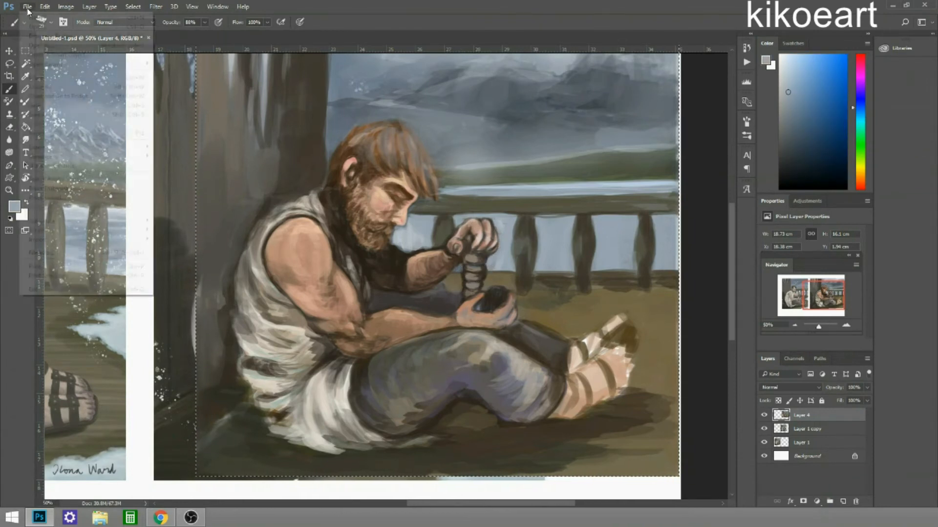
Refine the lower hand and forearm around the held stone with sampled skin tones and dark browns
{"action": "left_click", "coordinate": [460, 312], "text": "alt"}
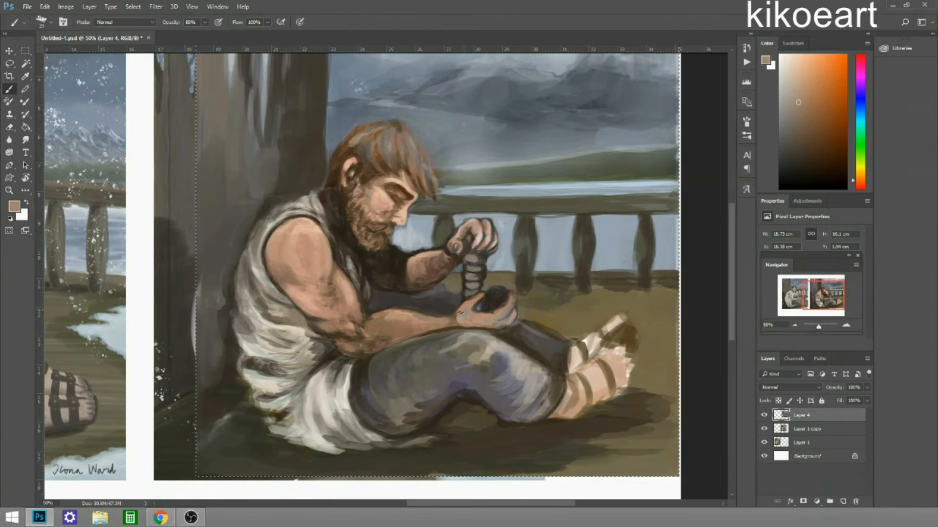
{"action": "left_click", "coordinate": [459, 317], "text": "alt"}
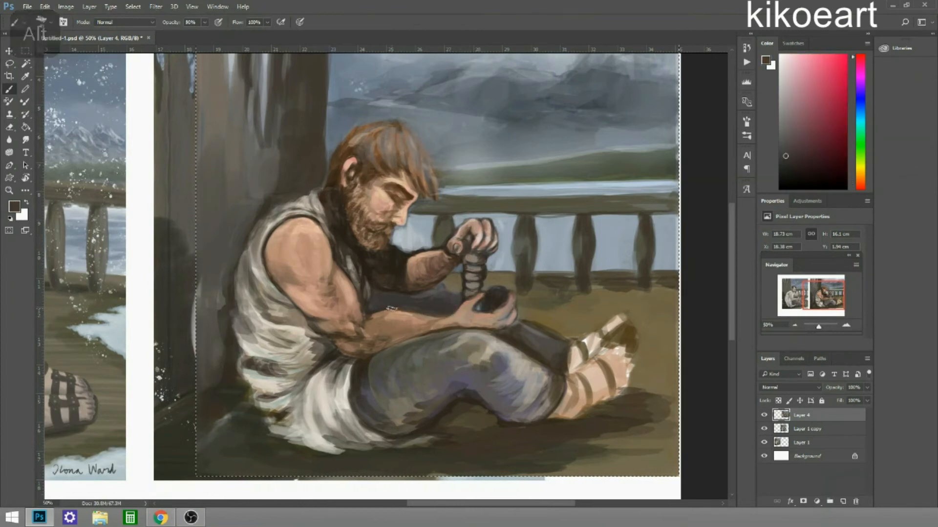
{"action": "left_click", "coordinate": [371, 317], "text": "alt"}
{"action": "left_click", "coordinate": [447, 310], "text": "alt"}
{"action": "left_click", "coordinate": [490, 307], "text": "alt"}
{"action": "left_click", "coordinate": [477, 282], "text": "alt"}
Touch up the raised hand and the top of the wrapped handle with sampled pinkish skin tones and dark browns
{"action": "left_click_drag", "start_coordinate": [450, 254], "coordinate": [528, 219]}
{"action": "left_click", "coordinate": [529, 219], "text": "alt"}
{"action": "left_click", "coordinate": [528, 219], "text": "alt"}
{"action": "left_click", "coordinate": [547, 189], "text": "alt"}
{"action": "left_click", "coordinate": [543, 213], "text": "alt"}
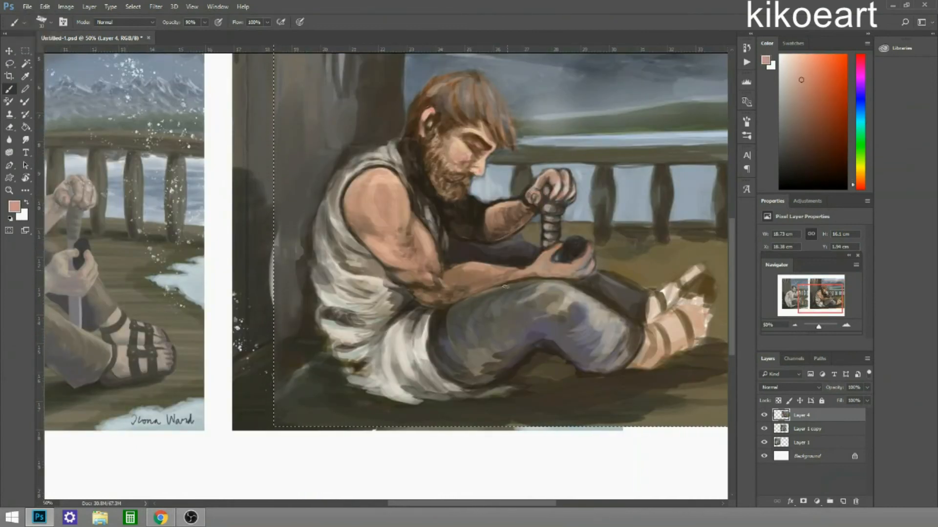
{"action": "left_click", "coordinate": [544, 213], "text": "alt"}
{"action": "left_click", "coordinate": [543, 213], "text": "alt"}
{"action": "left_click", "coordinate": [543, 213], "text": "alt"}
{"action": "left_click", "coordinate": [543, 213], "text": "alt"}
{"action": "left_click", "coordinate": [543, 213], "text": "alt"}
{"action": "left_click", "coordinate": [543, 213], "text": "alt"}
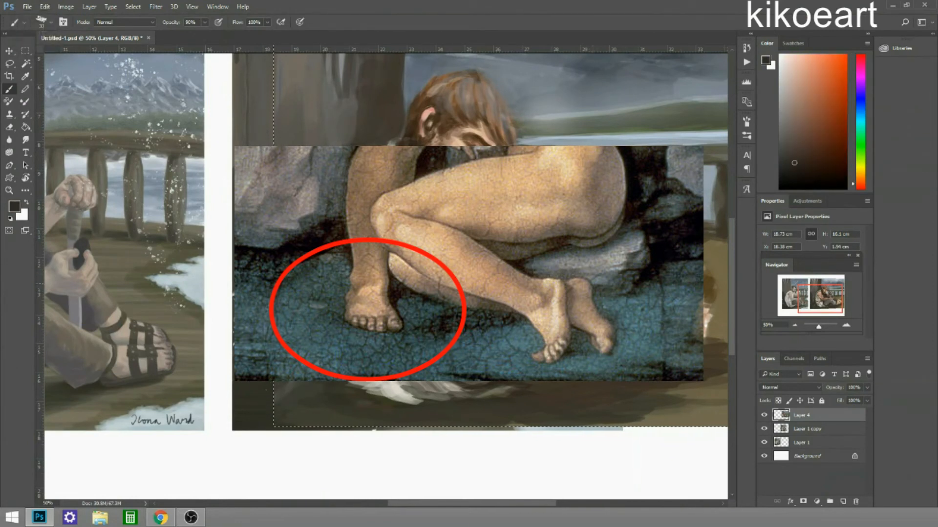
{"action": "left_click", "coordinate": [543, 213], "text": "alt"}
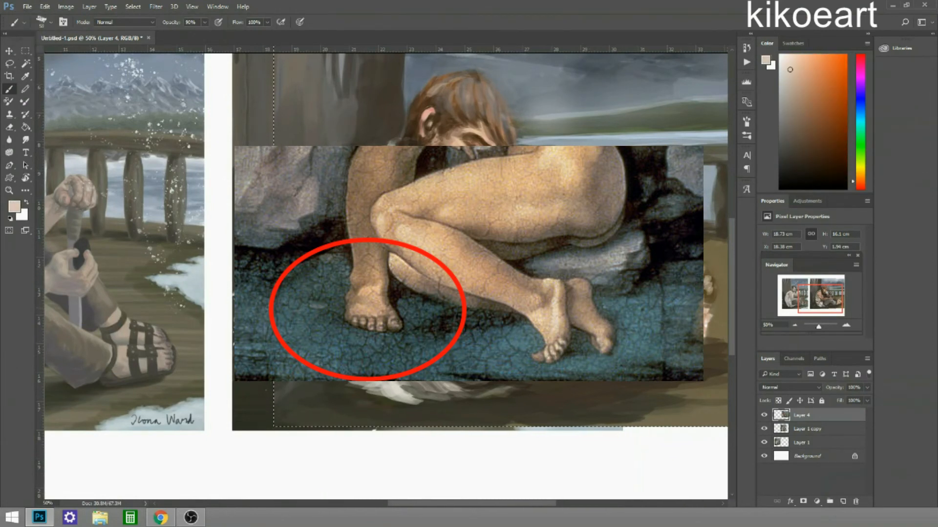
Repaint the far foot with a dark-outlined sandal and lay beige skin tones over the near foot's toes
{"action": "left_click_drag", "start_coordinate": [679, 288], "coordinate": [652, 320]}
{"action": "left_click", "coordinate": [703, 295], "text": "alt"}
{"action": "left_click", "coordinate": [703, 295], "text": "alt"}
{"action": "mouse_move", "coordinate": [703, 264]}
{"action": "left_mouse_down"}
{"action": "mouse_move", "coordinate": [688, 276]}
{"action": "mouse_move", "coordinate": [710, 282]}
{"action": "mouse_move", "coordinate": [713, 306]}
{"action": "left_mouse_up"}
{"action": "left_click", "coordinate": [704, 295], "text": "alt"}
{"action": "left_click", "coordinate": [703, 296], "text": "alt"}
{"action": "left_click", "coordinate": [658, 293], "text": "alt"}
{"action": "mouse_move", "coordinate": [655, 308]}
{"action": "left_mouse_down"}
{"action": "mouse_move", "coordinate": [656, 288]}
{"action": "mouse_move", "coordinate": [676, 279]}
{"action": "left_mouse_up"}
{"action": "left_click", "coordinate": [683, 273], "text": "alt"}
{"action": "left_click", "coordinate": [697, 266], "text": "alt"}
Rework the trouser legs with sampled dark browns and muted grey-violet folds, brightening the far leg
{"action": "left_click", "coordinate": [628, 347], "text": "alt"}
{"action": "left_click", "coordinate": [611, 332], "text": "alt"}
{"action": "left_click", "coordinate": [586, 337], "text": "alt"}
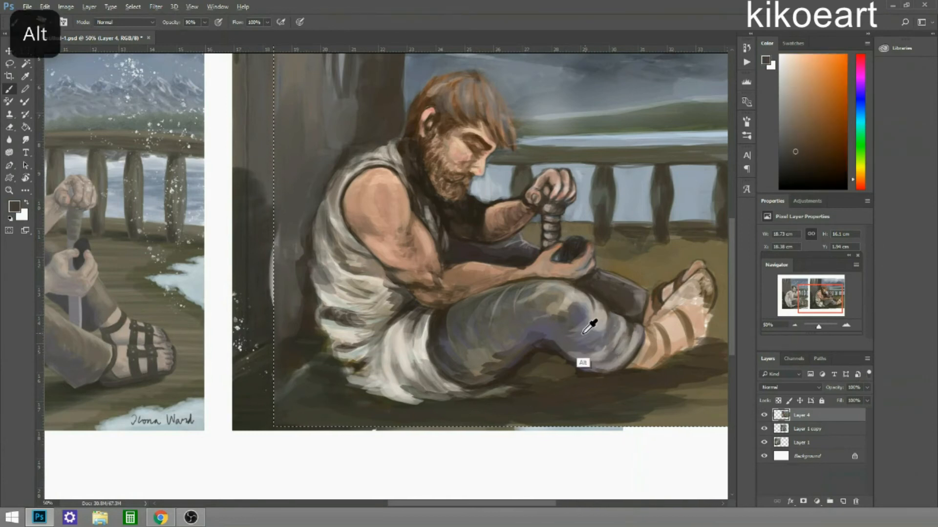
{"action": "left_click", "coordinate": [616, 293], "text": "alt"}
{"action": "left_click", "coordinate": [600, 278], "text": "alt"}
{"action": "left_click", "coordinate": [518, 239], "text": "alt"}
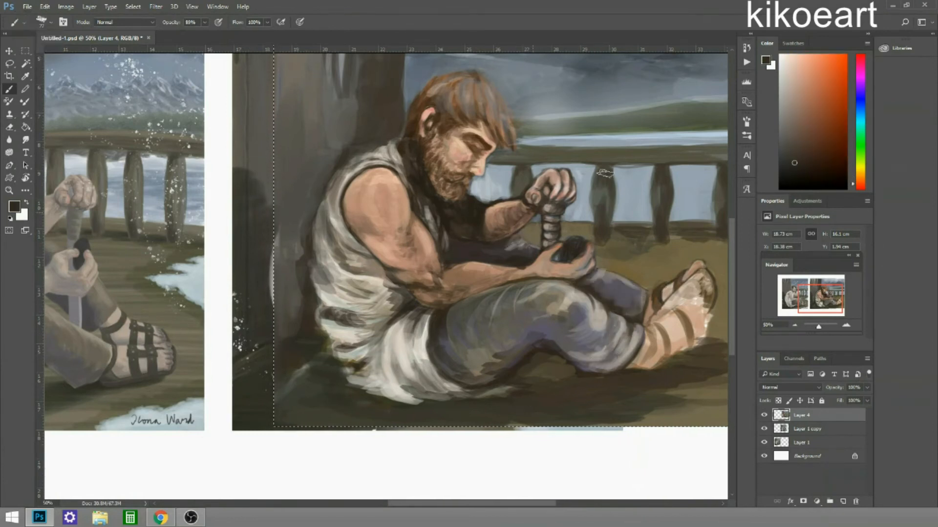
{"action": "left_click", "coordinate": [527, 248], "text": "alt"}
Blend the ground behind the far leg with olive brown and darken the edge along the railing's base
{"action": "left_click", "coordinate": [611, 256], "text": "alt"}
{"action": "left_click", "coordinate": [625, 249], "text": "alt"}
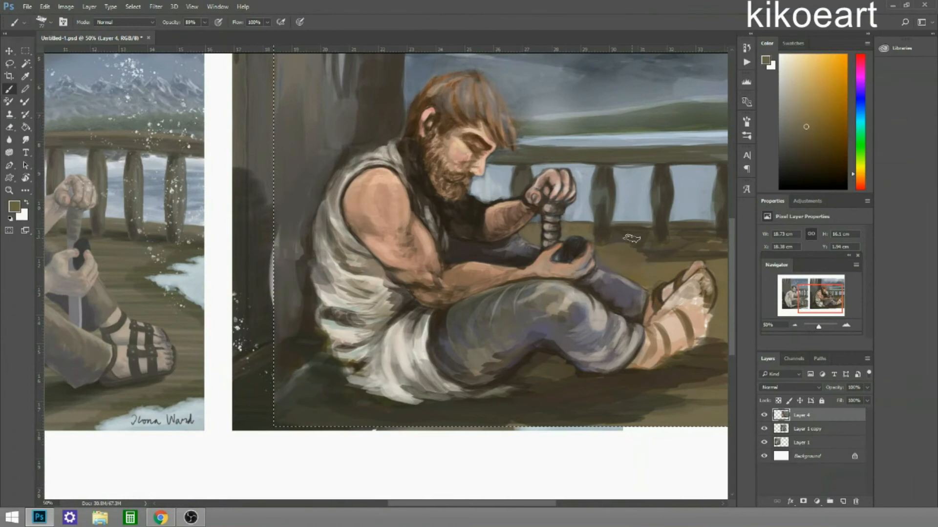
{"action": "left_click", "coordinate": [588, 225], "text": "alt"}
{"action": "left_click", "coordinate": [531, 228], "text": "alt"}
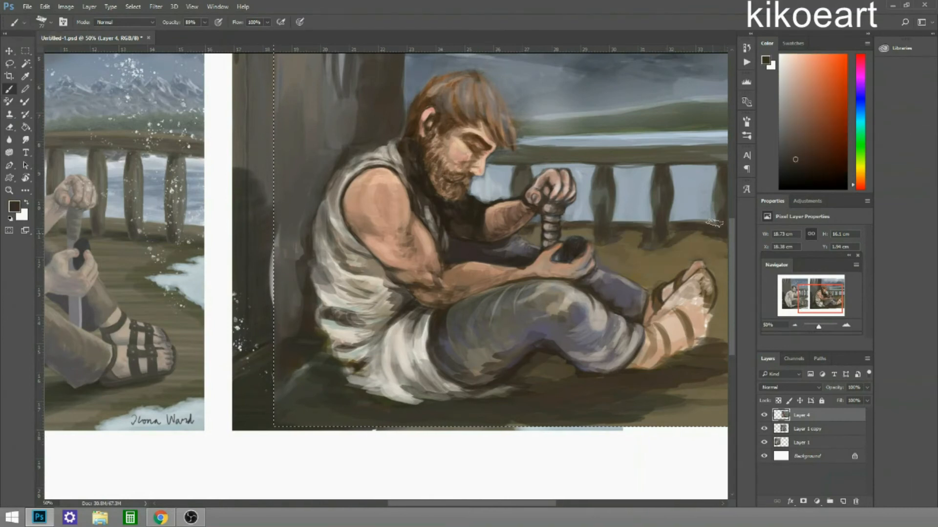
Repaint the near foot over its old straps with pale peach skin, defined toes and brownish shading around the heel
{"action": "scroll", "coordinate": [498, 184], "scroll_direction": "right", "scroll_amount": 1}
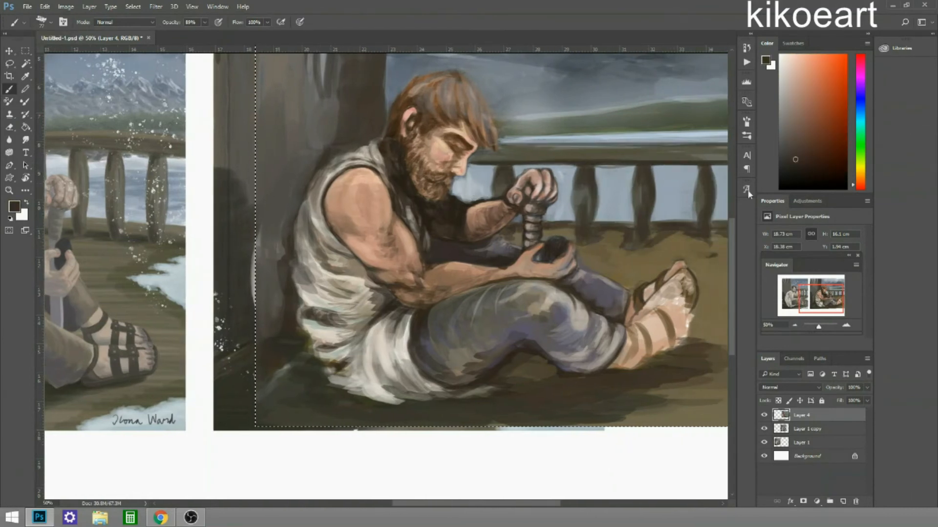
{"action": "scroll", "coordinate": [638, 256], "scroll_direction": "down", "scroll_amount": 1}
{"action": "key", "text": "ctrl+minus"}
{"action": "left_click", "coordinate": [633, 228], "text": "alt"}
{"action": "mouse_move", "coordinate": [613, 227]}
{"action": "left_mouse_down"}
{"action": "mouse_move", "coordinate": [599, 226]}
{"action": "mouse_move", "coordinate": [628, 254]}
{"action": "left_mouse_up"}
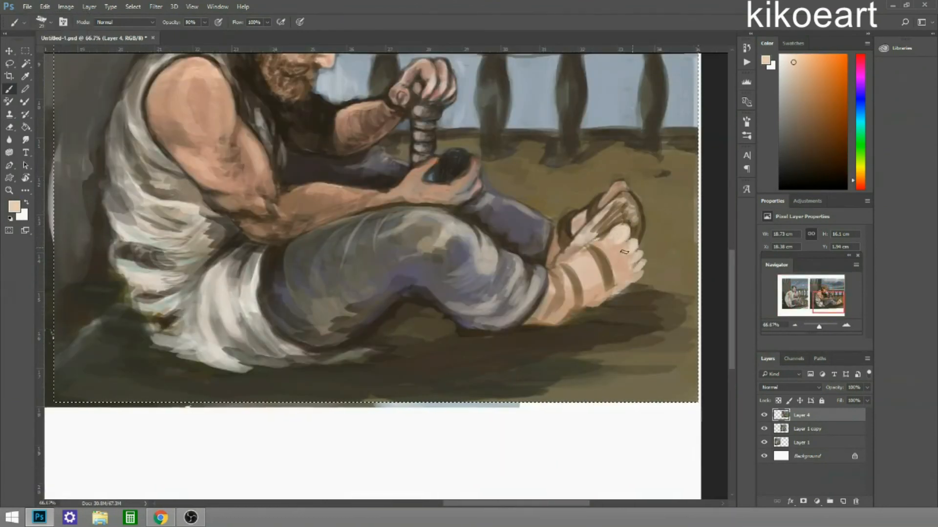
{"action": "mouse_move", "coordinate": [561, 293]}
{"action": "left_mouse_down"}
{"action": "mouse_move", "coordinate": [605, 259]}
{"action": "mouse_move", "coordinate": [621, 230]}
{"action": "left_mouse_up"}
{"action": "left_click", "coordinate": [618, 232], "text": "alt"}
{"action": "left_click", "coordinate": [552, 275], "text": "alt"}
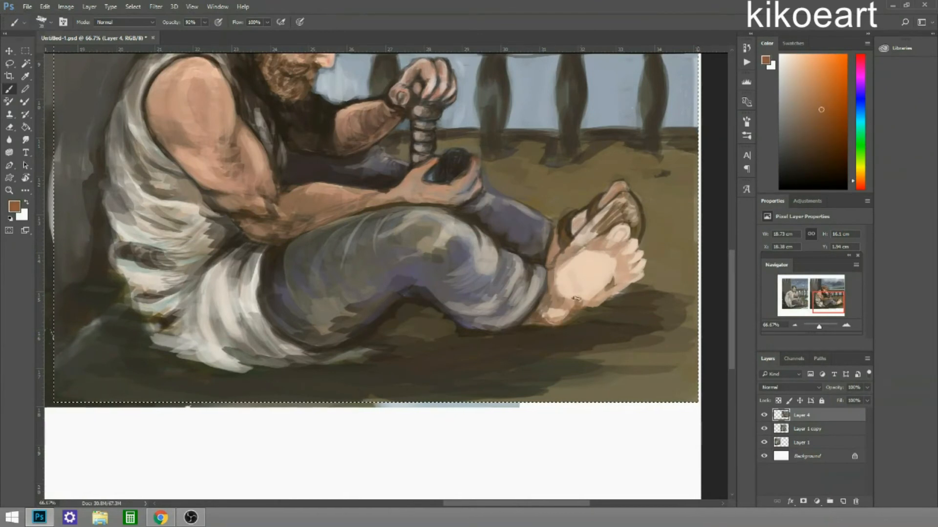
{"action": "left_click", "coordinate": [551, 287], "text": "alt"}
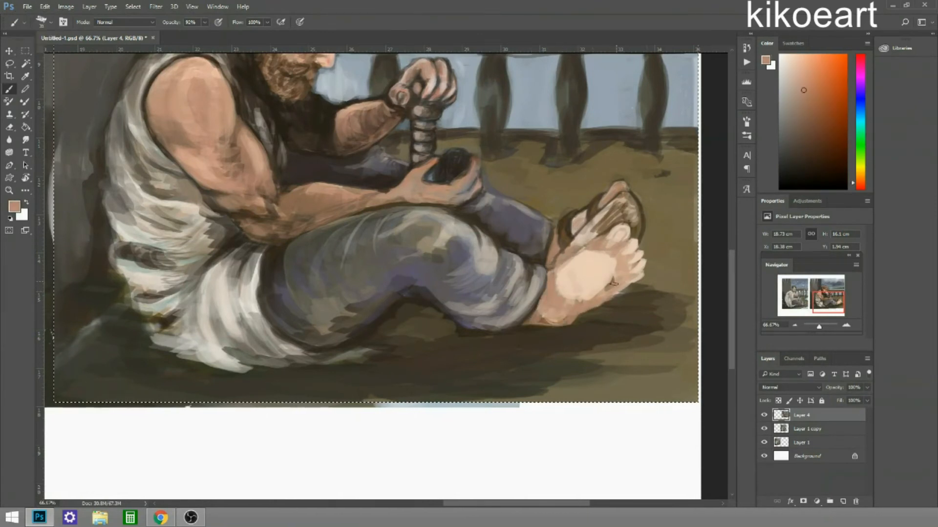
{"action": "left_click_drag", "start_coordinate": [613, 284], "coordinate": [645, 266]}
Paint dark brown sandal straps across the near foot and strengthen the far sandal's straps
{"action": "mouse_move", "coordinate": [586, 251]}
{"action": "left_mouse_down"}
{"action": "mouse_move", "coordinate": [552, 276]}
{"action": "mouse_move", "coordinate": [596, 272]}
{"action": "mouse_move", "coordinate": [469, 293]}
{"action": "mouse_move", "coordinate": [517, 273]}
{"action": "left_mouse_up"}
{"action": "left_click", "coordinate": [625, 247], "text": "alt"}
{"action": "left_click", "coordinate": [597, 272], "text": "alt"}
{"action": "left_click_drag", "start_coordinate": [510, 210], "coordinate": [548, 257]}
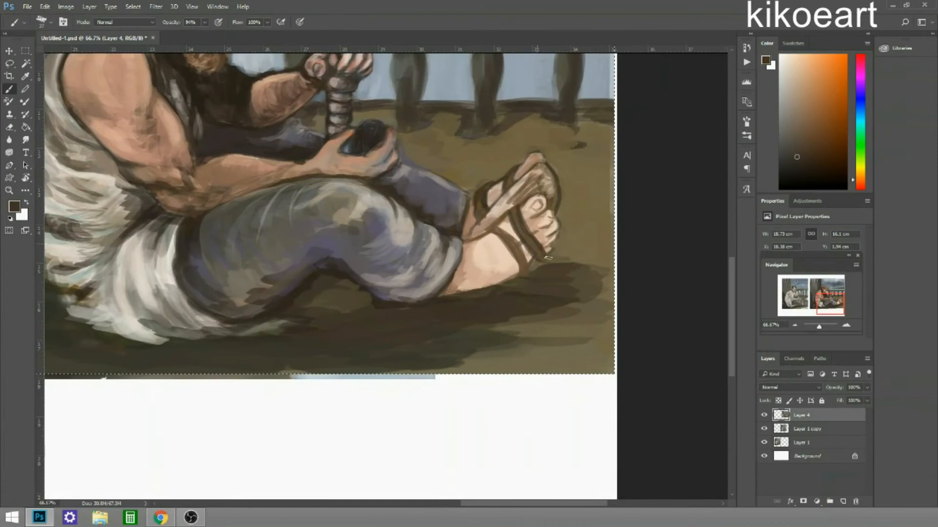
{"action": "left_click", "coordinate": [486, 227], "text": "alt"}
{"action": "mouse_move", "coordinate": [469, 237]}
{"action": "left_mouse_down"}
{"action": "mouse_move", "coordinate": [539, 168]}
{"action": "mouse_move", "coordinate": [517, 193]}
{"action": "mouse_move", "coordinate": [529, 190]}
{"action": "mouse_move", "coordinate": [560, 229]}
{"action": "mouse_move", "coordinate": [534, 201]}
{"action": "mouse_move", "coordinate": [521, 207]}
{"action": "mouse_move", "coordinate": [552, 238]}
{"action": "mouse_move", "coordinate": [542, 197]}
{"action": "mouse_move", "coordinate": [549, 228]}
{"action": "left_mouse_up"}
Define the near foot's toes with sampled skin and brown tones, and thicken the sandal's outline around them
{"action": "left_click", "coordinate": [547, 215], "text": "alt"}
{"action": "left_click", "coordinate": [548, 215], "text": "alt"}
{"action": "left_click", "coordinate": [544, 230], "text": "alt"}
{"action": "left_click", "coordinate": [547, 224], "text": "alt"}
{"action": "left_click", "coordinate": [542, 205], "text": "alt"}
{"action": "left_click", "coordinate": [535, 192], "text": "alt"}
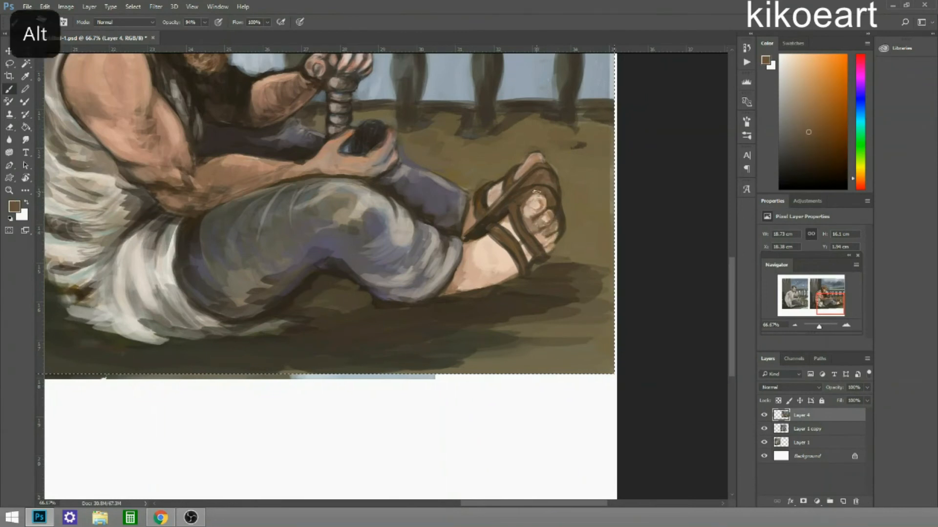
{"action": "left_click", "coordinate": [536, 204], "text": "alt"}
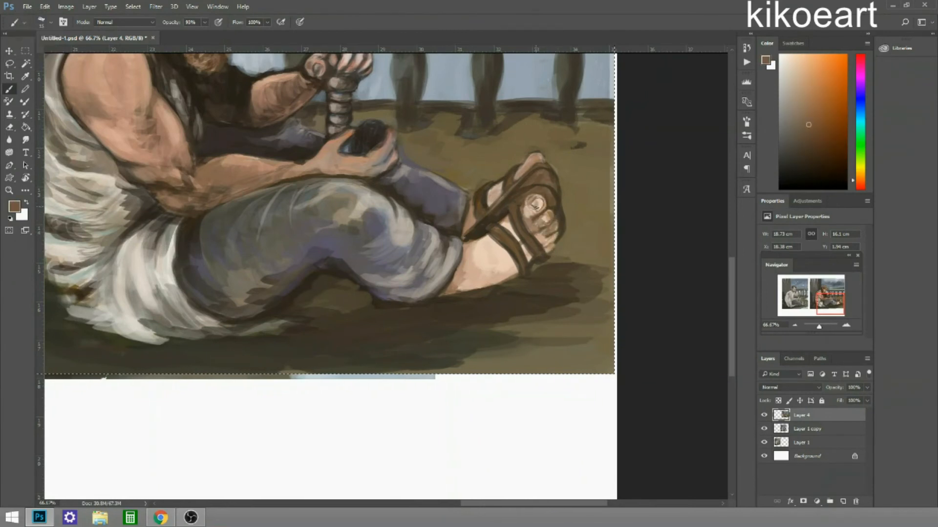
Finish both sandals with extra dark straps, shade the near ankle and toes, and clean up the ground around them
{"action": "scroll", "coordinate": [390, 289], "scroll_direction": "down", "scroll_amount": 1}
{"action": "left_click", "coordinate": [457, 237], "text": "alt"}
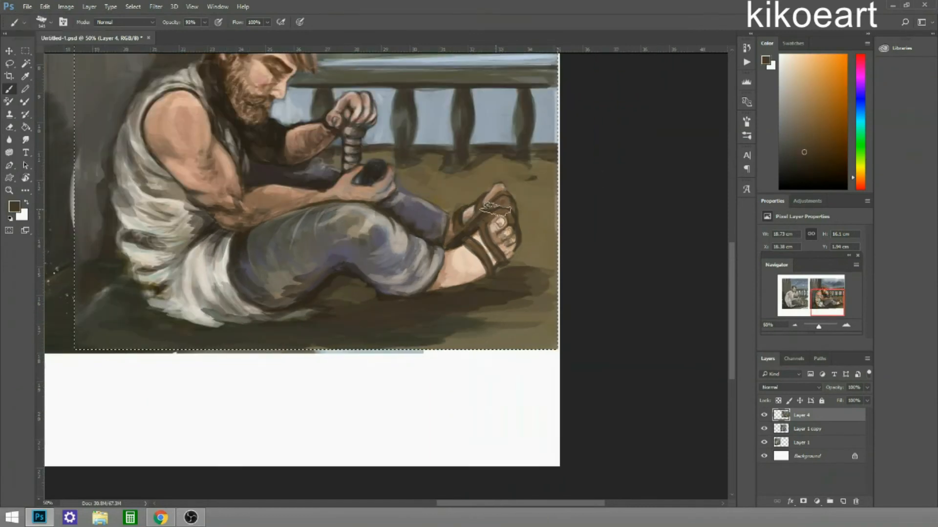
{"action": "left_click", "coordinate": [511, 238], "text": "alt"}
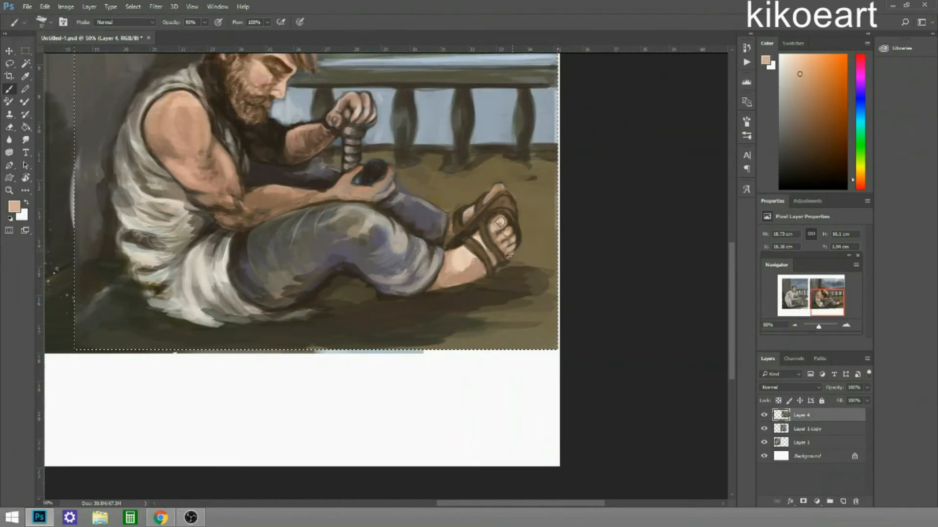
{"action": "left_click", "coordinate": [489, 255], "text": "alt"}
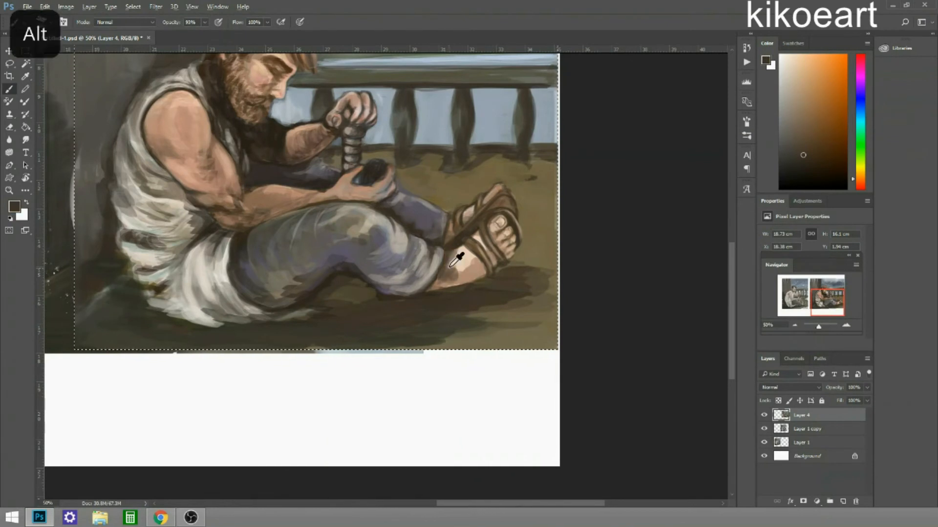
{"action": "left_click_drag", "start_coordinate": [454, 264], "coordinate": [473, 266]}
{"action": "left_click", "coordinate": [468, 209], "text": "alt"}
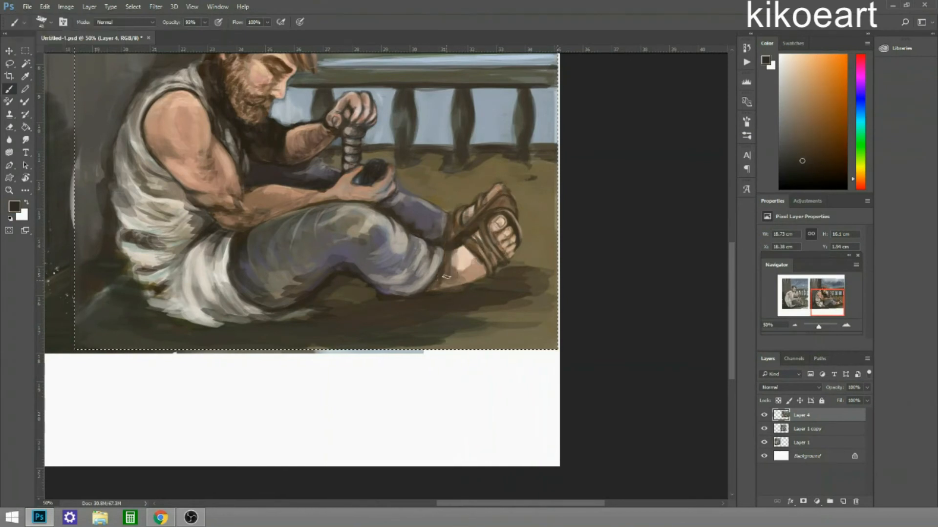
{"action": "left_click", "coordinate": [520, 266], "text": "alt"}
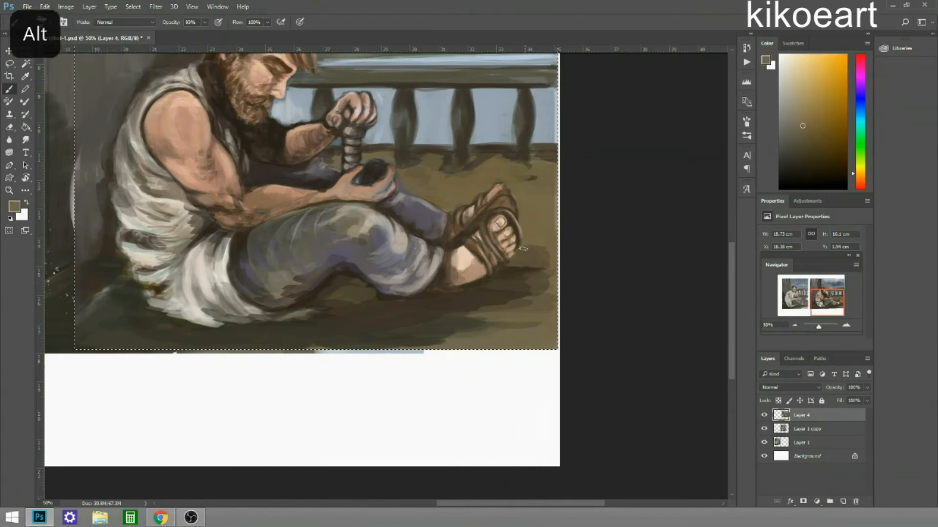
{"action": "left_click", "coordinate": [491, 282], "text": "alt"}
Trim the uneven left and top edges of the reworked painting by deleting rectangular selections on Layer 1 copy and Layer 4
{"action": "key", "text": "ctrl+minus"}
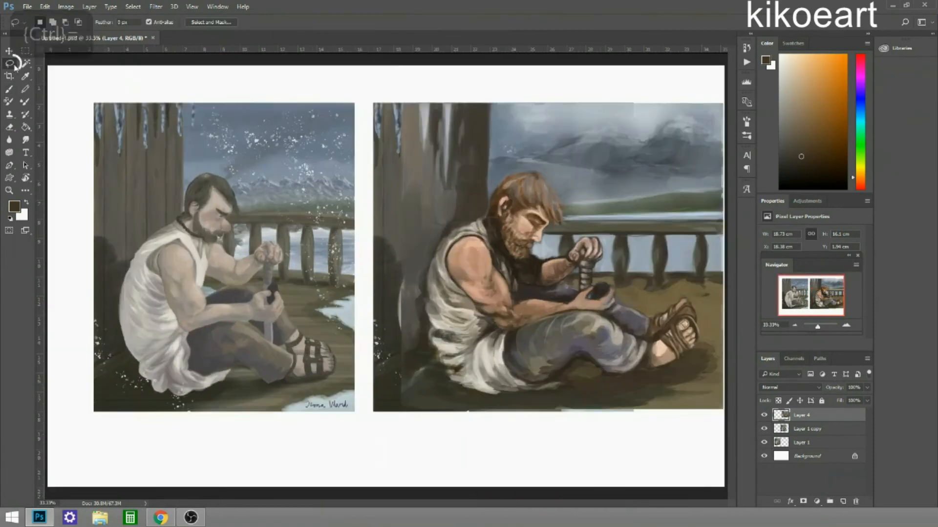
{"action": "left_click", "coordinate": [25, 51]}
{"action": "left_click_drag", "start_coordinate": [362, 94], "coordinate": [401, 453]}
{"action": "left_click", "coordinate": [809, 429]}
{"action": "key", "text": "Delete"}
{"action": "key", "text": "ctrl+minus"}
{"action": "left_click_drag", "start_coordinate": [392, 150], "coordinate": [654, 129]}
{"action": "key", "text": "Delete"}
{"action": "left_click", "coordinate": [804, 415]}
{"action": "key", "text": "Delete"}
{"action": "key", "text": "ctrl+d"}
Fill out the ground and lake along the reworked painting's right edge on Layer 4 with sampled colours
{"action": "key", "text": "b"}
{"action": "left_click", "coordinate": [492, 259], "text": "alt"}
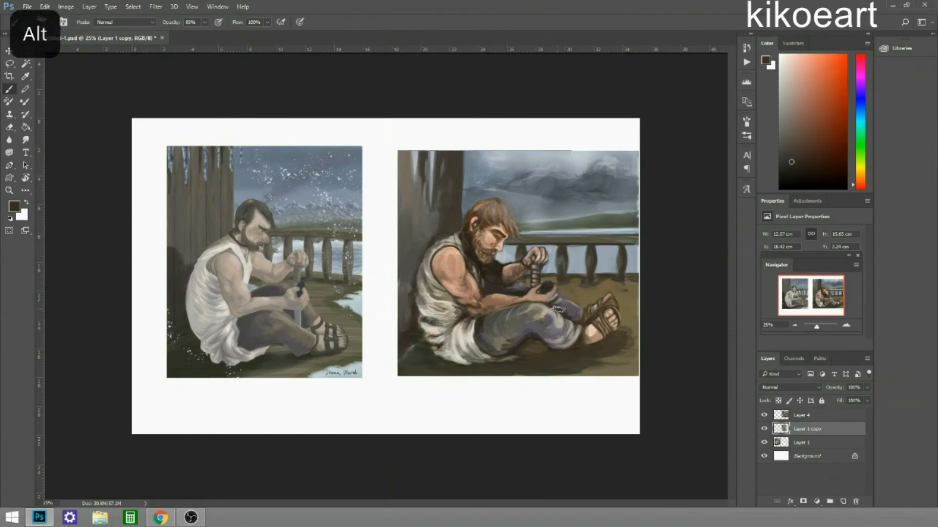
{"action": "left_click", "coordinate": [534, 345], "text": "alt"}
{"action": "left_click", "coordinate": [614, 333], "text": "alt"}
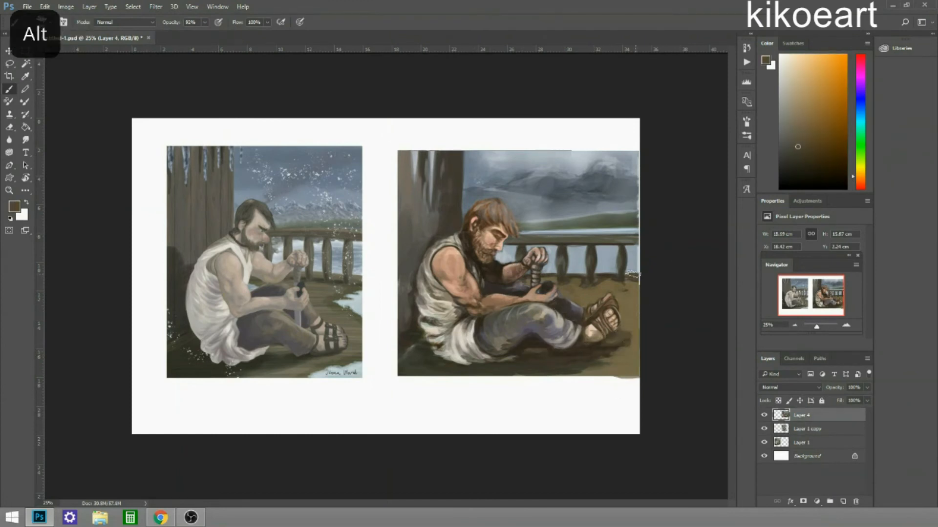
{"action": "left_click", "coordinate": [635, 242], "text": "alt"}
Trim the reworked painting's ragged right edge by deleting a narrow rectangular selection on Layer 4
{"action": "key", "text": "m"}
{"action": "left_click_drag", "start_coordinate": [634, 136], "coordinate": [643, 437]}
{"action": "key", "text": "Delete"}
{"action": "key", "text": "ctrl+equal"}
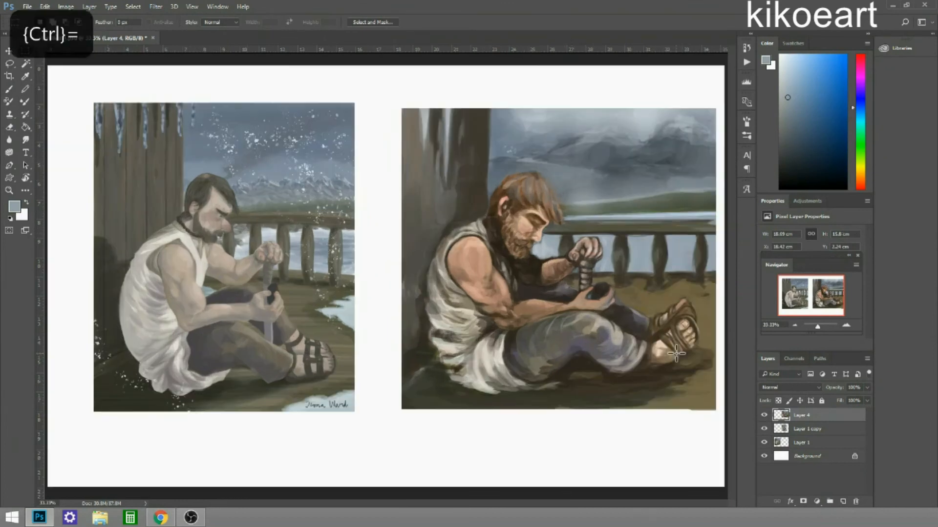
Refine the elbow and forearm resting on the knee with sampled brown and tan skin tones
{"action": "key", "text": "b"}
{"action": "left_click", "coordinate": [529, 309], "text": "alt"}
{"action": "left_click", "coordinate": [483, 305], "text": "alt"}
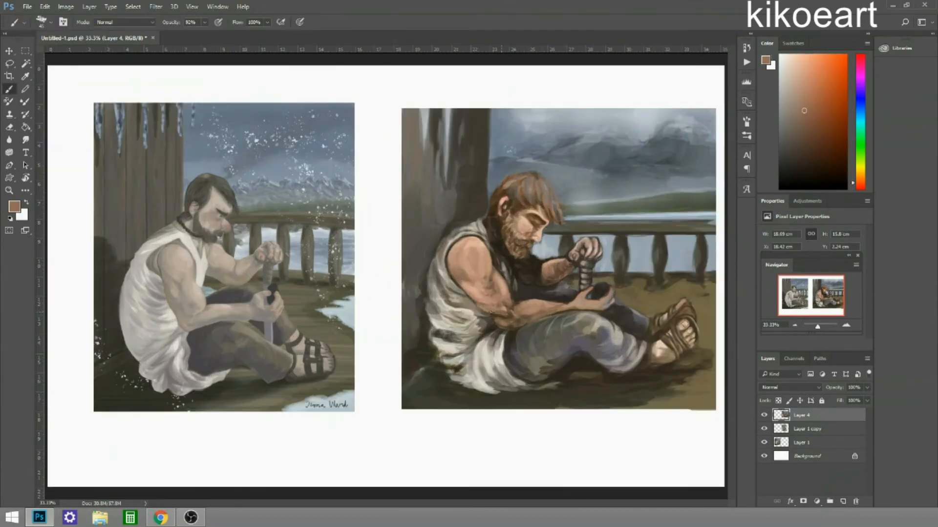
{"action": "left_click", "coordinate": [502, 296], "text": "alt"}
{"action": "left_click", "coordinate": [510, 317], "text": "alt"}
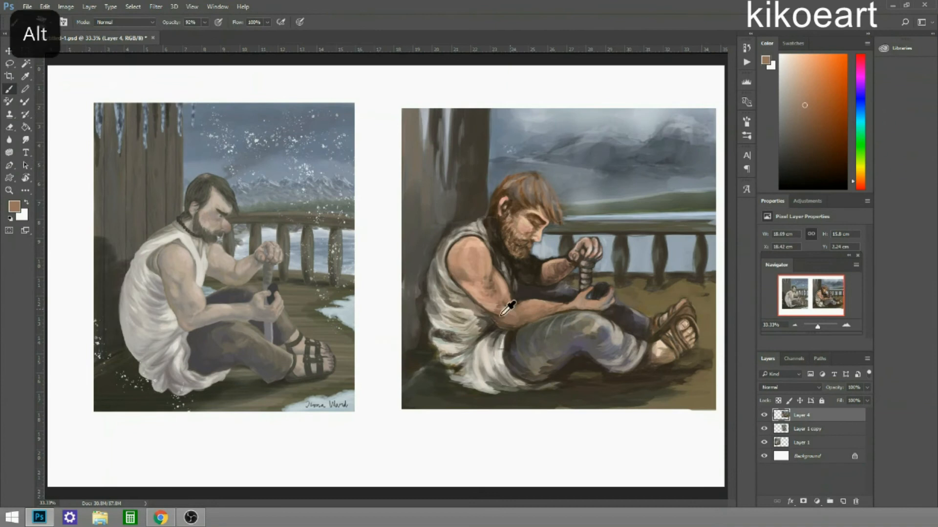
{"action": "left_click", "coordinate": [567, 306], "text": "alt"}
{"action": "left_click", "coordinate": [563, 309], "text": "alt"}
Smooth the ground behind the legs with sampled browns and warm the man's skin with orange tones
{"action": "left_click", "coordinate": [661, 289], "text": "alt"}
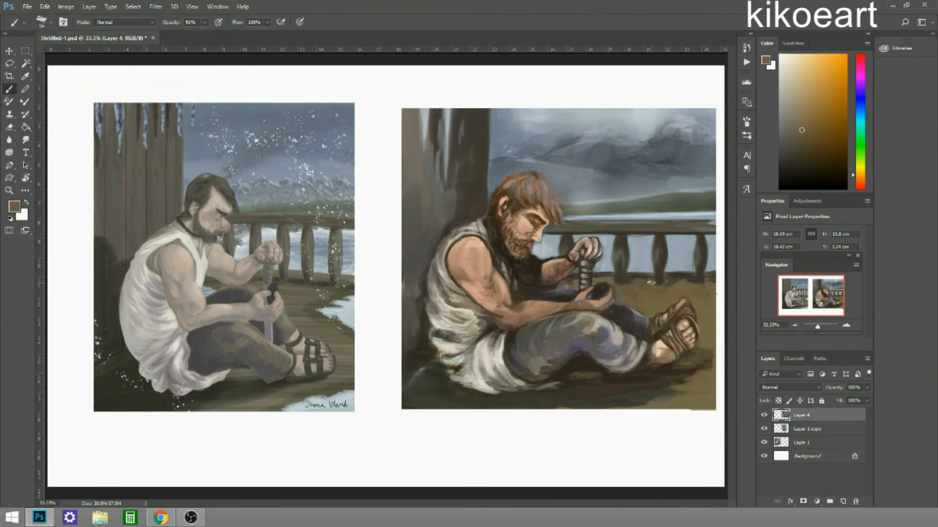
{"action": "left_click", "coordinate": [651, 282], "text": "alt"}
{"action": "left_click", "coordinate": [611, 288], "text": "alt"}
{"action": "left_click", "coordinate": [561, 300], "text": "alt"}
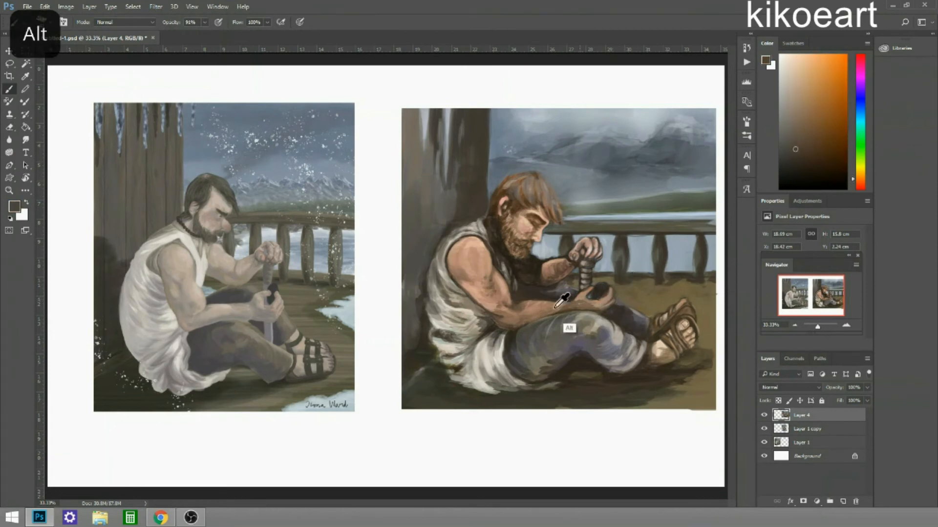
{"action": "left_click", "coordinate": [567, 302], "text": "alt"}
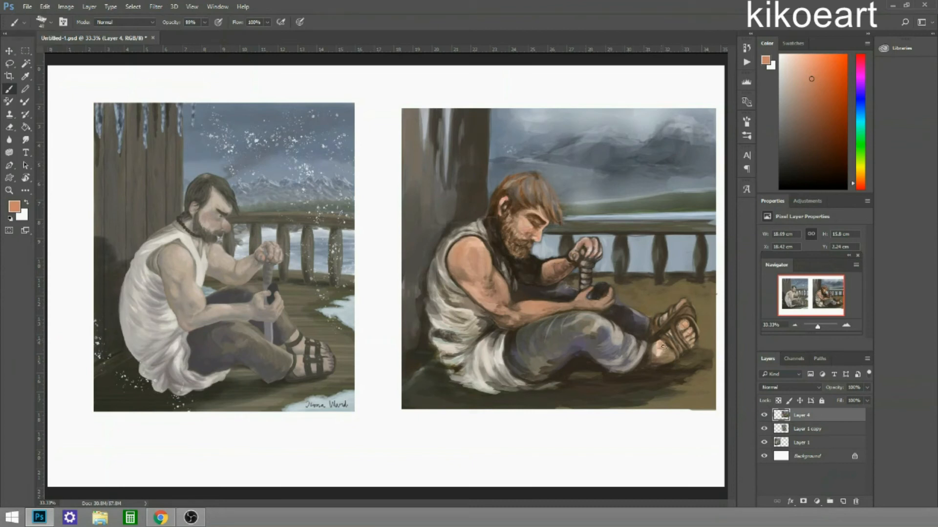
Sharpen the near sandal and toes with sampled dark browns, and save the document
{"action": "key", "text": "ctrl+equal"}
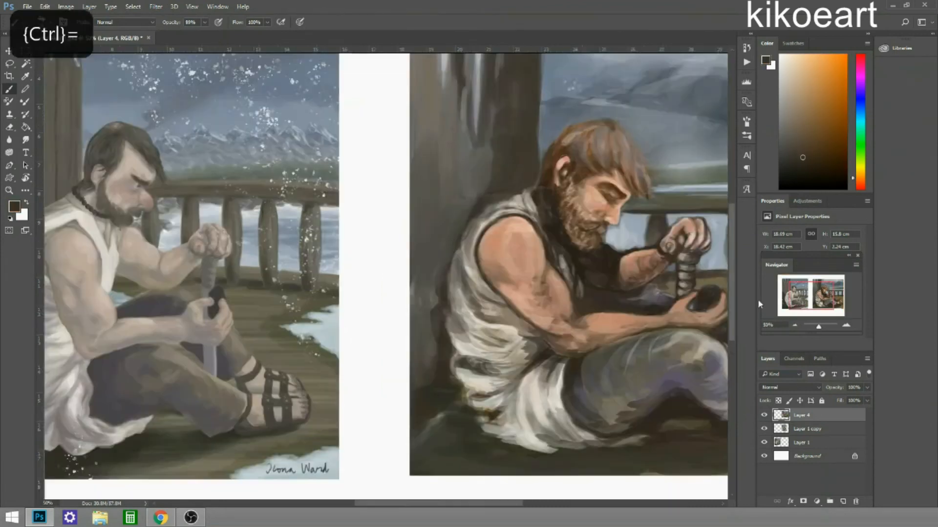
{"action": "left_click", "coordinate": [638, 214], "text": "alt"}
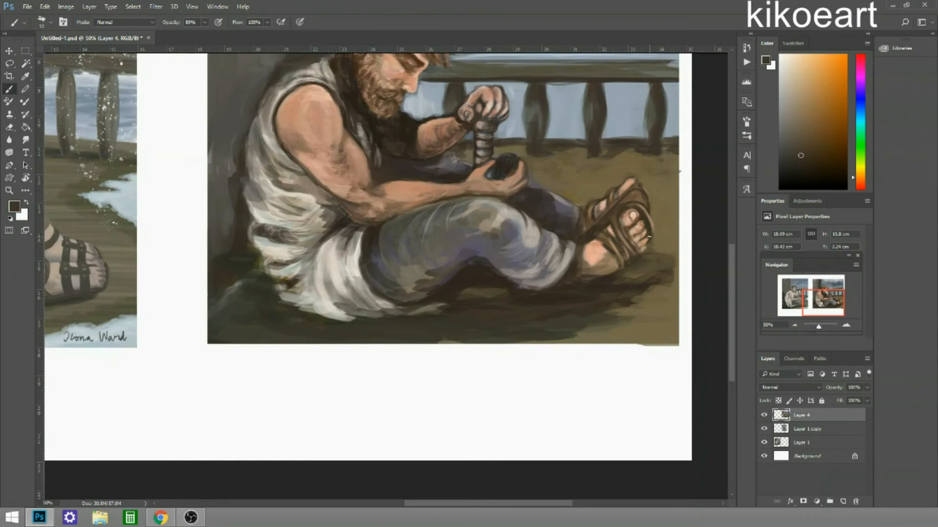
{"action": "left_click", "coordinate": [647, 232], "text": "alt"}
{"action": "key", "text": "ctrl+s"}
{"action": "key", "text": "ctrl+minus"}
{"action": "key", "text": "ctrl+minus"}
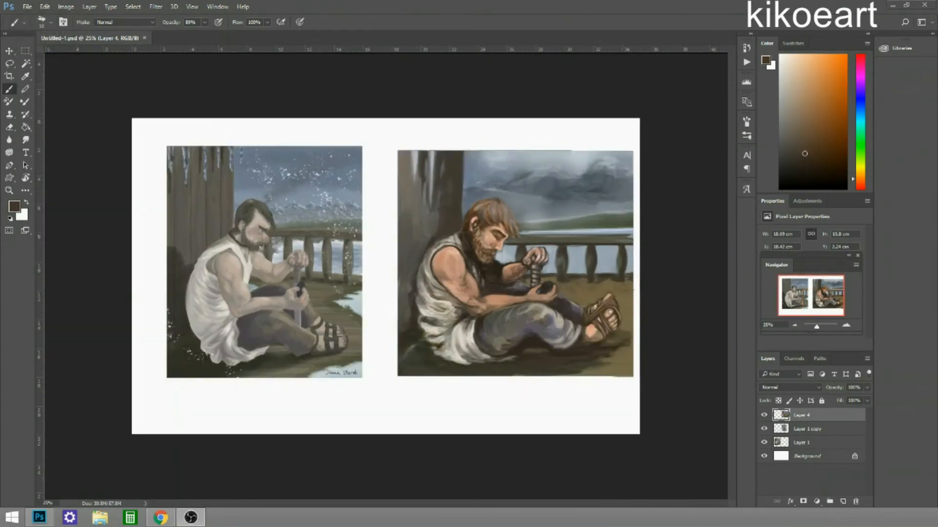
Repaint the man's hair with a warmer reddish brown
{"action": "key", "text": "ctrl+equal"}
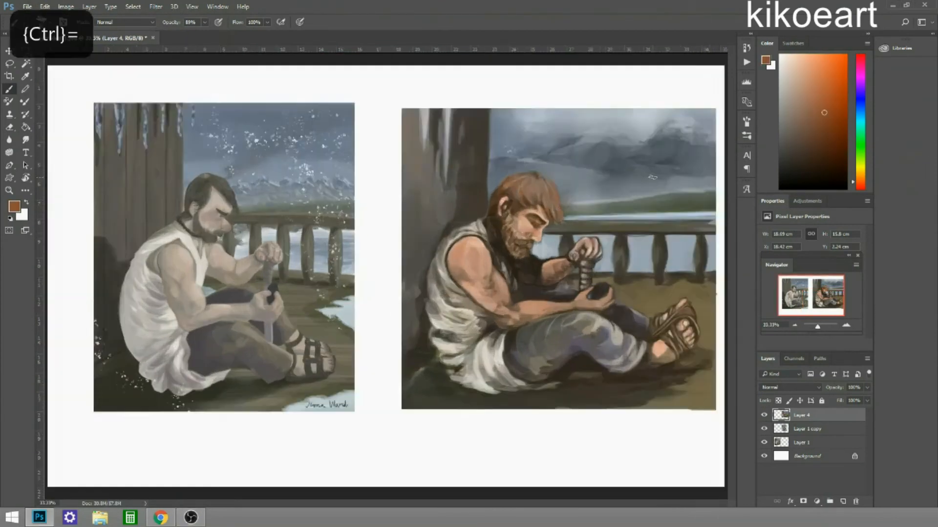
{"action": "key", "text": "ctrl+minus"}
{"action": "left_click", "coordinate": [459, 217], "text": "alt"}
Refine the wooden ground, the railing and the lake behind it with sampled dark browns and blue-greys
{"action": "left_click", "coordinate": [604, 352], "text": "alt"}
{"action": "left_click_drag", "start_coordinate": [488, 382], "coordinate": [650, 360]}
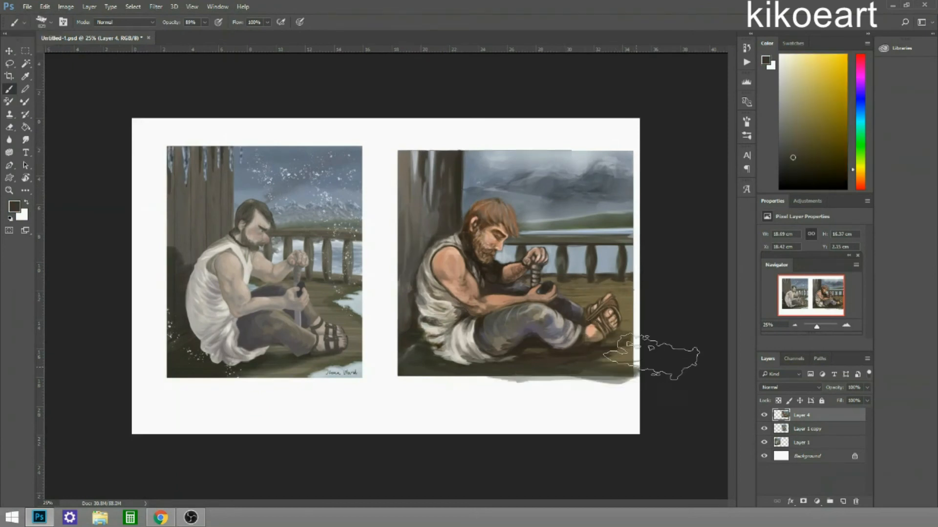
{"action": "left_click", "coordinate": [535, 234], "text": "alt"}
{"action": "left_click", "coordinate": [588, 263], "text": "alt"}
{"action": "left_click", "coordinate": [599, 255], "text": "alt"}
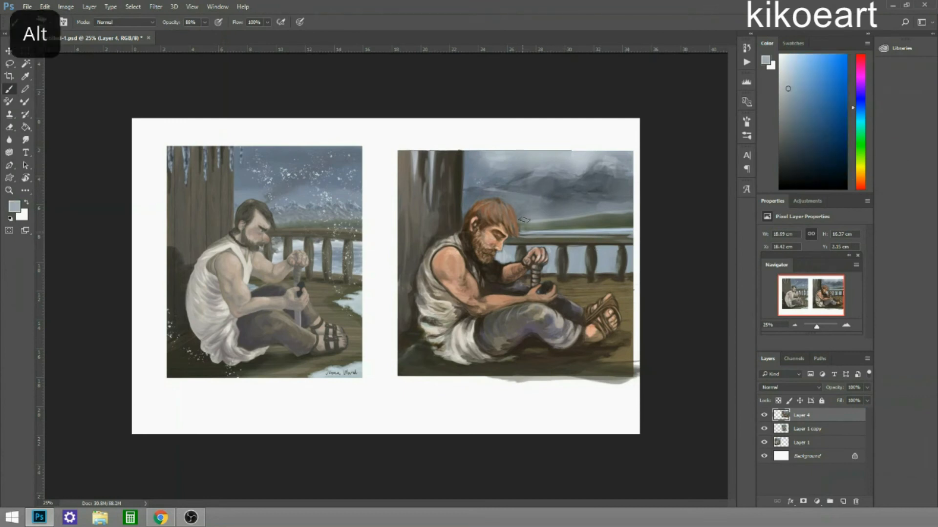
{"action": "left_click", "coordinate": [547, 221], "text": "alt"}
{"action": "left_click", "coordinate": [569, 261], "text": "alt"}
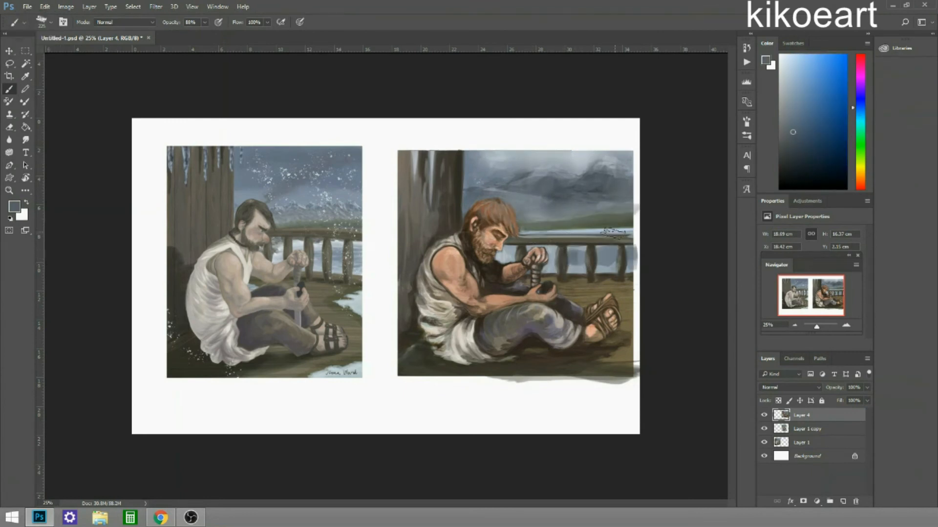
{"action": "key", "text": "ctrl+minus"}
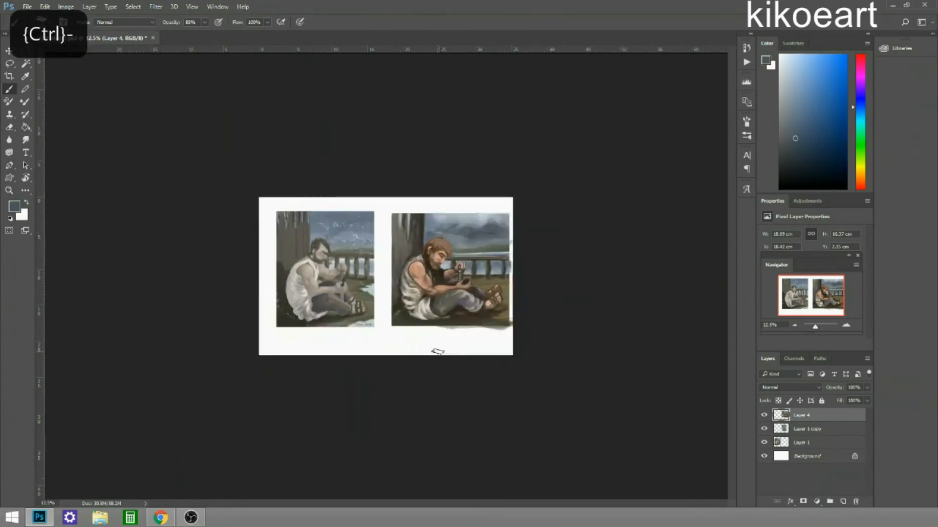
Paint pale snow patches along the lake shore and on the ground's lower-right corner with sampled light greys
{"action": "key", "text": "ctrl+plus"}
{"action": "key", "text": "ctrl+plus"}
{"action": "left_click", "coordinate": [694, 215], "text": "alt"}
{"action": "left_click", "coordinate": [690, 226], "text": "alt"}
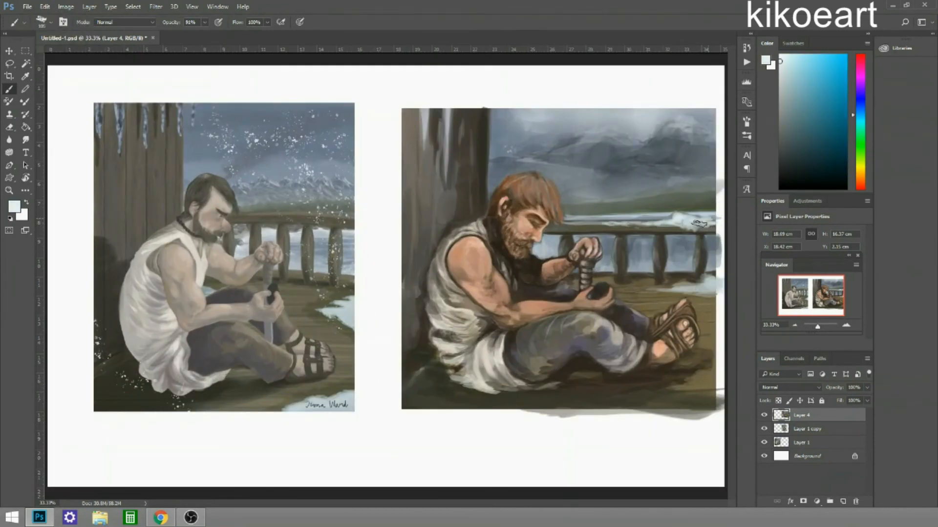
{"action": "left_click", "coordinate": [704, 214], "text": "alt"}
{"action": "left_click", "coordinate": [636, 405], "text": "alt"}
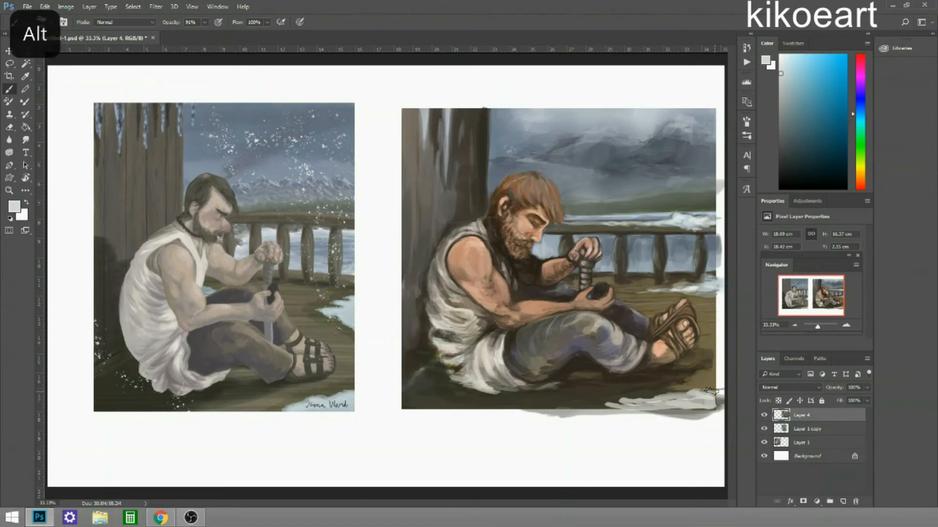
Break up the lower-right snow patch with sampled dark and light strokes so it blends into the ground
{"action": "left_click", "coordinate": [710, 384], "text": "alt"}
{"action": "left_click", "coordinate": [555, 403], "text": "alt"}
{"action": "mouse_move", "coordinate": [527, 406]}
{"action": "left_mouse_down"}
{"action": "mouse_move", "coordinate": [698, 377]}
{"action": "mouse_move", "coordinate": [683, 396]}
{"action": "left_mouse_up"}
{"action": "left_click", "coordinate": [708, 383], "text": "alt"}
{"action": "left_click", "coordinate": [666, 294], "text": "alt"}
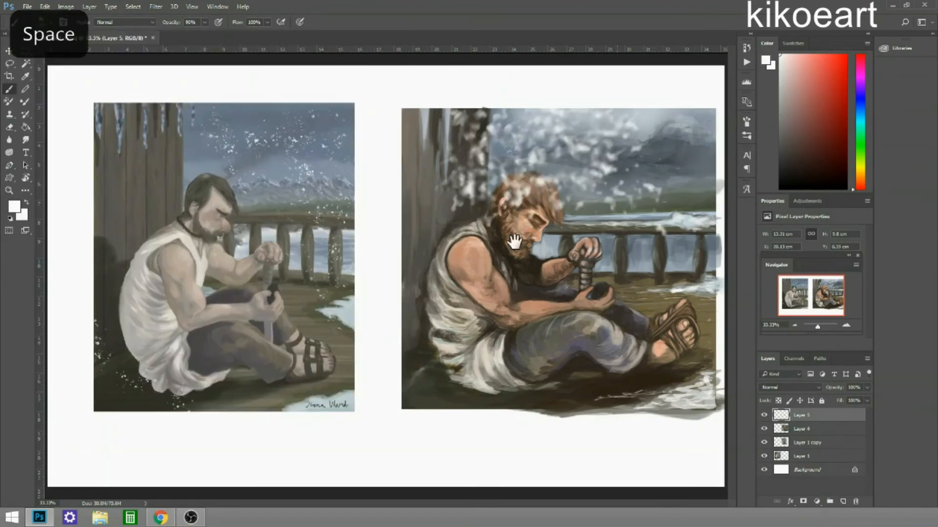
Scatter white snowflakes over the right-hand painting on a separate layer and erase those covering the man's head
{"action": "left_click", "coordinate": [508, 227], "text": "alt"}
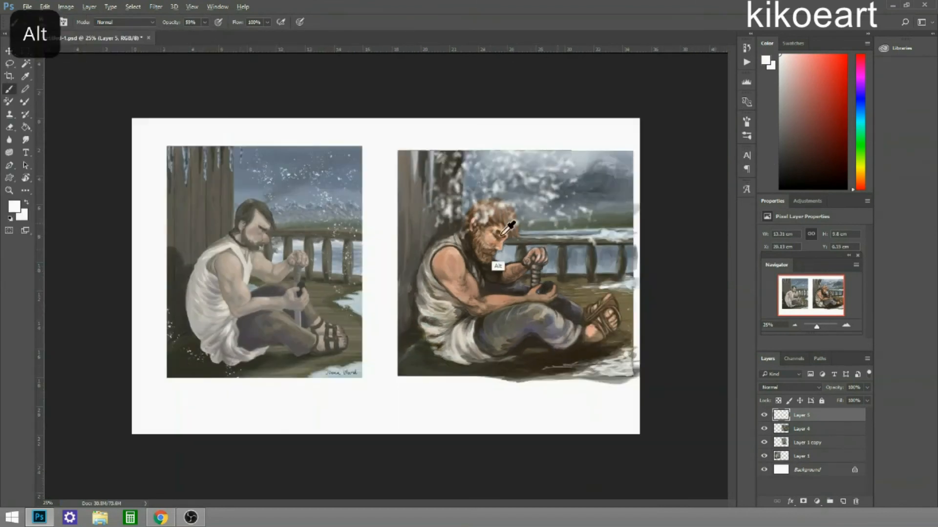
{"action": "left_click_drag", "start_coordinate": [469, 210], "coordinate": [606, 259]}
{"action": "left_click_drag", "start_coordinate": [484, 298], "coordinate": [601, 342]}
{"action": "right_click", "coordinate": [601, 342]}
{"action": "key", "text": "e"}
{"action": "mouse_move", "coordinate": [464, 206]}
{"action": "left_mouse_down"}
{"action": "mouse_move", "coordinate": [440, 372]}
{"action": "mouse_move", "coordinate": [586, 332]}
{"action": "mouse_move", "coordinate": [500, 481]}
{"action": "mouse_move", "coordinate": [628, 168]}
{"action": "mouse_move", "coordinate": [421, 342]}
{"action": "mouse_move", "coordinate": [628, 157]}
{"action": "mouse_move", "coordinate": [430, 383]}
{"action": "mouse_move", "coordinate": [582, 276]}
{"action": "left_mouse_up"}
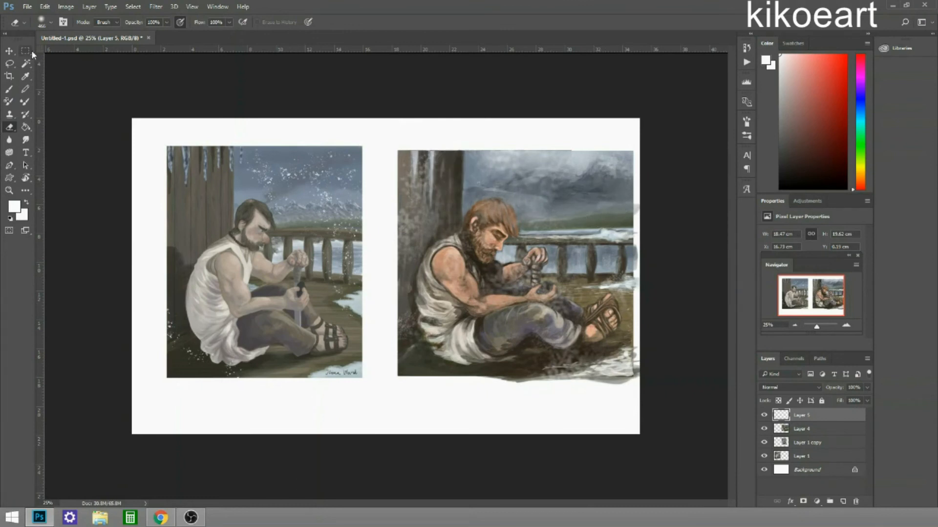
Spatter finer white snow over the tree trunk and sky, and erase the specks spilling past the picture's edges
{"action": "key", "text": "b"}
{"action": "left_click", "coordinate": [595, 151], "text": "alt"}
{"action": "left_click_drag", "start_coordinate": [387, 314], "coordinate": [586, 137]}
{"action": "left_click", "coordinate": [594, 147], "text": "alt"}
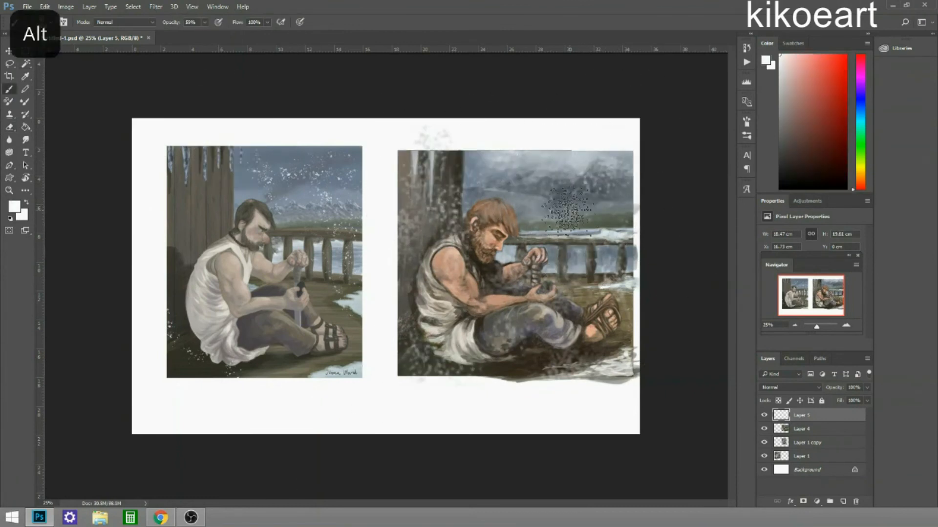
{"action": "key", "text": "e"}
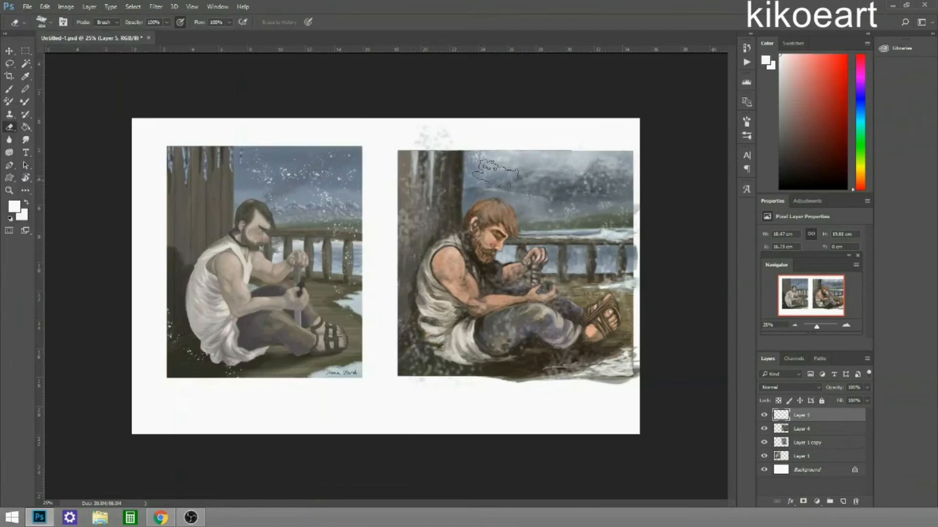
{"action": "mouse_move", "coordinate": [561, 359]}
{"action": "left_mouse_down"}
{"action": "mouse_move", "coordinate": [625, 372]}
{"action": "mouse_move", "coordinate": [561, 381]}
{"action": "left_mouse_up"}
Try different blend modes on the snow layer, including Lighten, and duplicate the layer
{"action": "left_click", "coordinate": [789, 387]}
{"action": "left_click", "coordinate": [782, 283]}
{"action": "key", "text": "Down"}
{"action": "key", "text": "Down"}
{"action": "key", "text": "Down"}
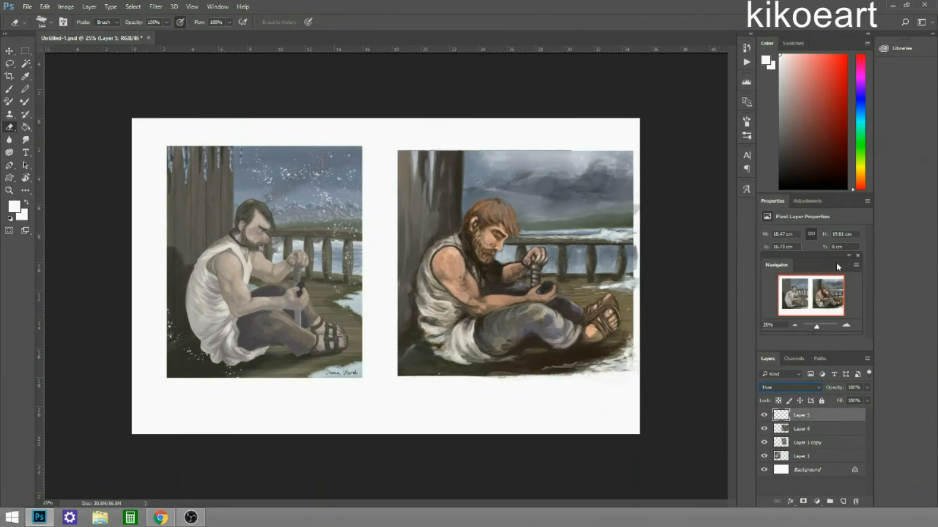
{"action": "key", "text": "ctrl+j"}
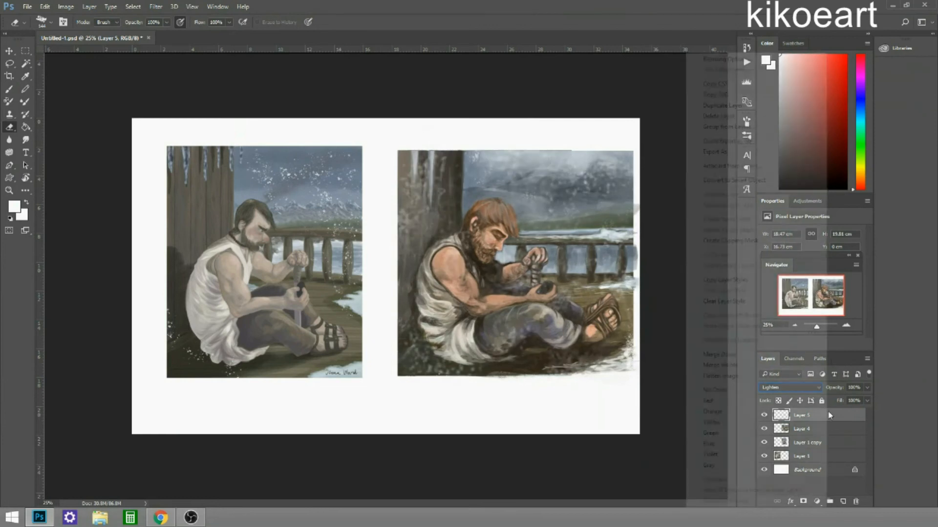
Set the upper snow layer's blend mode to Linear Light and lower the opacity of its copy
{"action": "left_click", "coordinate": [789, 387]}
{"action": "left_click", "coordinate": [803, 244]}
{"action": "left_click", "coordinate": [789, 387]}
{"action": "left_click", "coordinate": [773, 262]}
{"action": "left_click", "coordinate": [807, 415]}
{"action": "left_click", "coordinate": [789, 387]}
{"action": "left_click", "coordinate": [805, 249]}
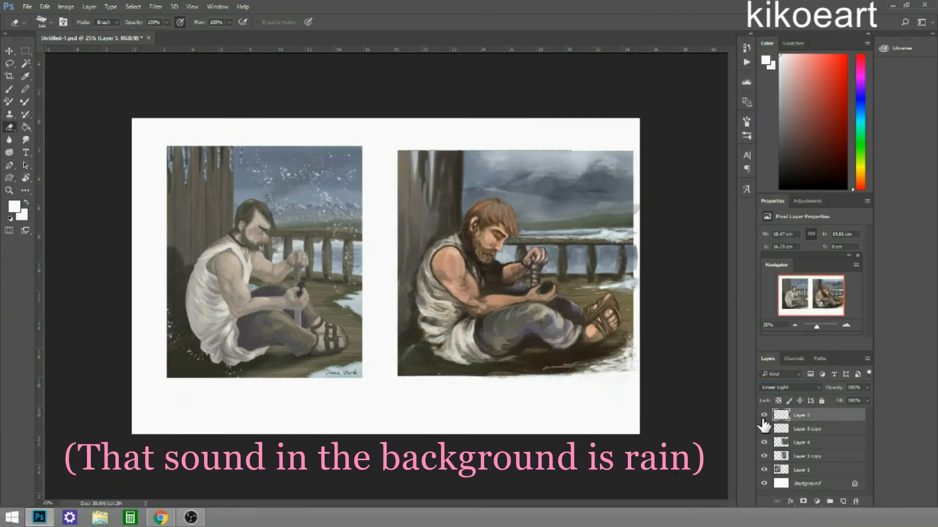
{"action": "left_click_drag", "start_coordinate": [764, 419], "coordinate": [844, 429]}
{"action": "key", "text": "1"}
{"action": "key", "text": "5"}
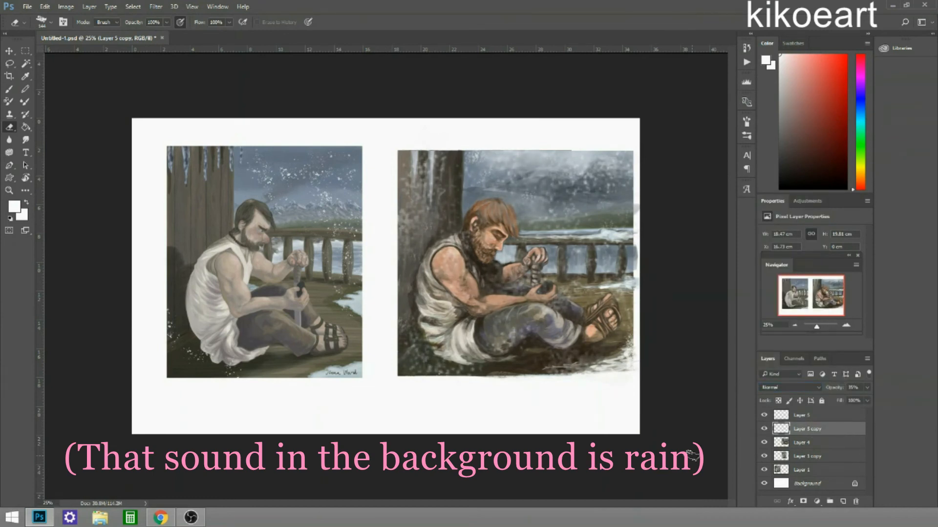
Mirror the canvas, merge the snow layers with the repainted picture, and adjust the figure with Liquify
{"action": "key", "text": "ctrl+Tab"}
{"action": "key", "text": "ctrl+Tab"}
{"action": "key", "text": "ctrl+Tab"}
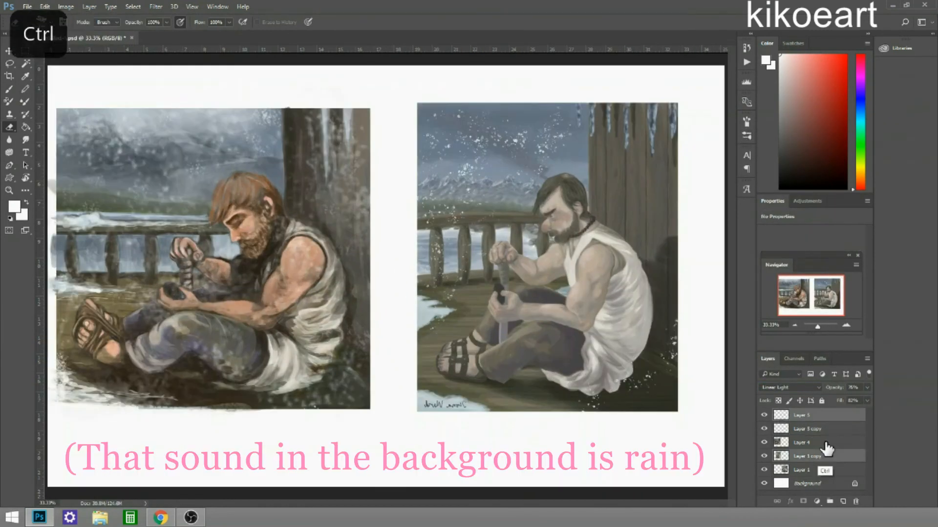
{"action": "left_click", "coordinate": [827, 449]}
{"action": "key", "text": "ctrl+shift+x"}
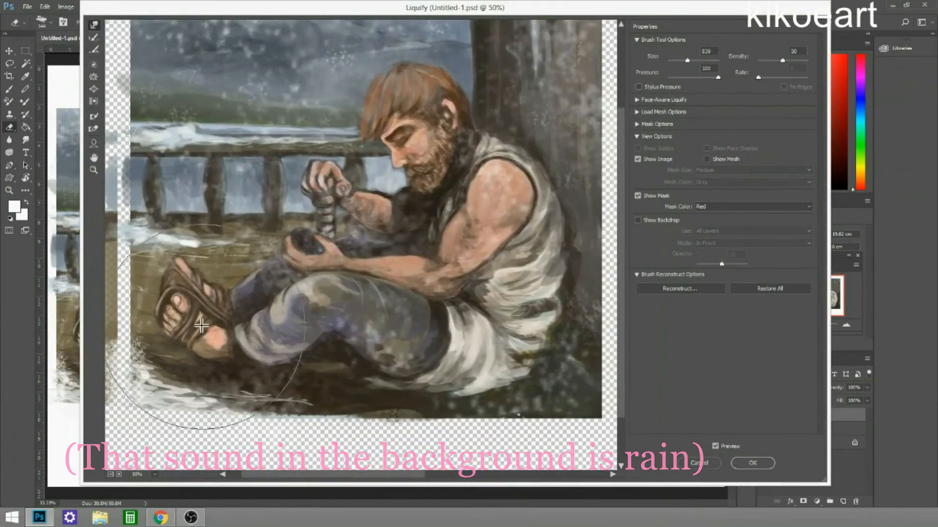
{"action": "left_click", "coordinate": [753, 463]}
Straighten the merged painting and trim its ragged edges, and mirror the canvas back
{"action": "left_click", "coordinate": [25, 51]}
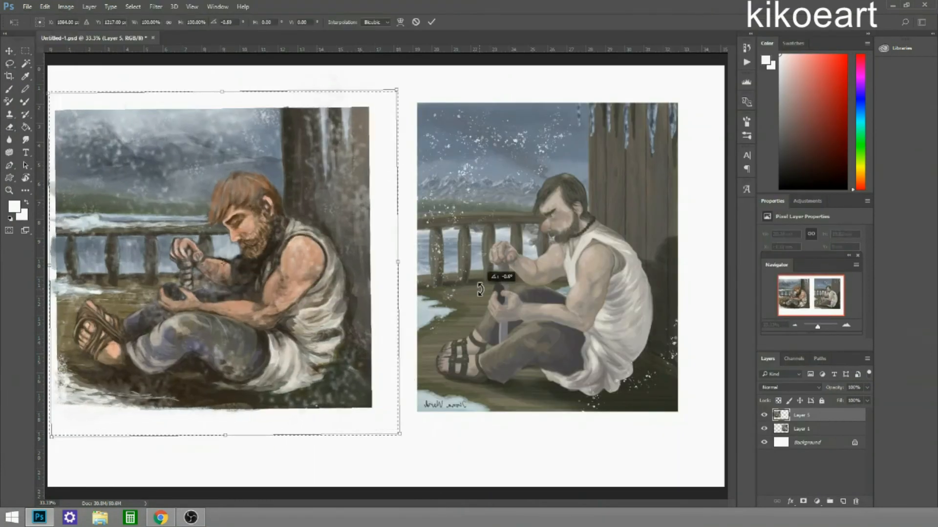
{"action": "key", "text": "ctrl+minus"}
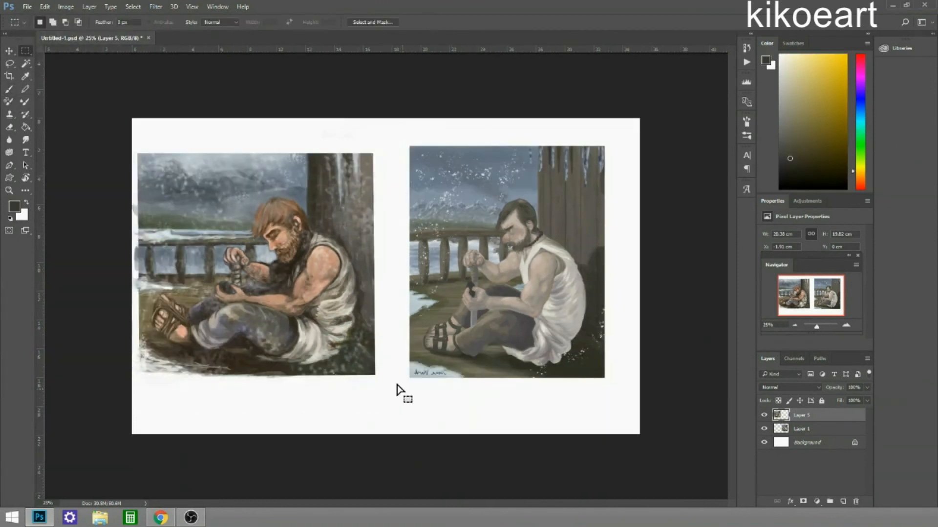
{"action": "key", "text": "ctrl+equal"}
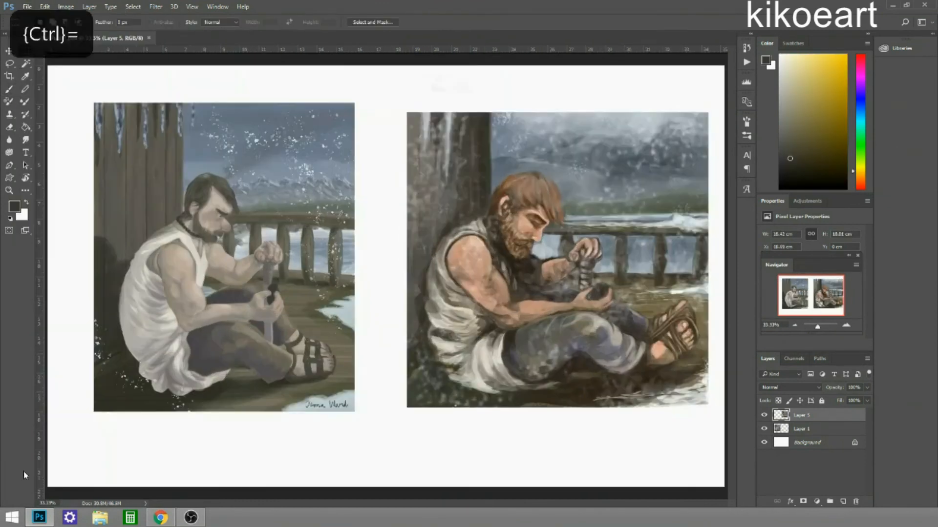
{"action": "left_click", "coordinate": [65, 6]}
{"action": "left_click", "coordinate": [193, 28]}
{"action": "left_click_drag", "start_coordinate": [293, 291], "coordinate": [816, 115]}
{"action": "left_click", "coordinate": [800, 166]}
{"action": "key", "text": "Escape"}
{"action": "left_click", "coordinate": [65, 6]}
{"action": "mouse_move", "coordinate": [83, 31]}
{"action": "left_click", "coordinate": [205, 81]}
{"action": "left_click_drag", "start_coordinate": [750, 165], "coordinate": [751, 165]}
{"action": "left_click_drag", "start_coordinate": [750, 119], "coordinate": [749, 145]}
{"action": "key", "text": "Escape"}
Adjust the painting's overall RGB tones in Curves and switch to the Green channel to raise its midtones
{"action": "left_click", "coordinate": [65, 7]}
{"action": "mouse_move", "coordinate": [83, 32]}
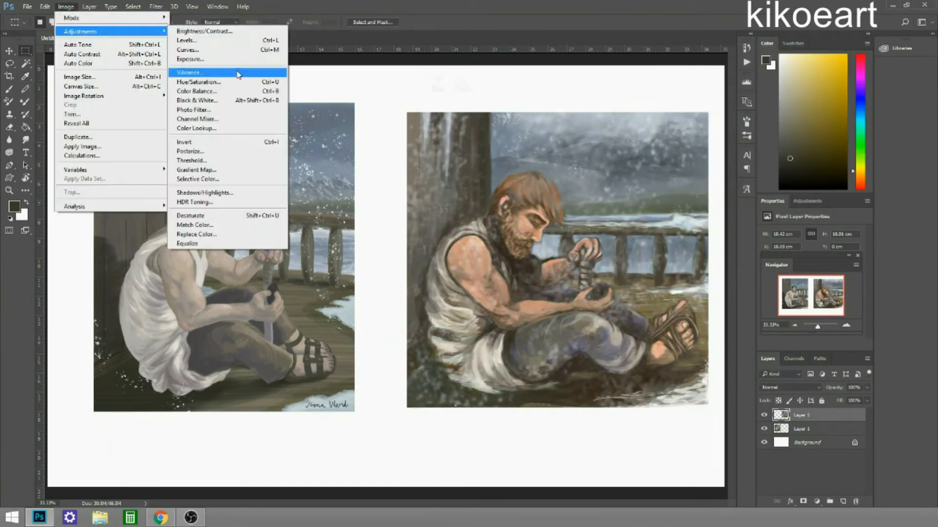
{"action": "left_click", "coordinate": [188, 49]}
{"action": "left_click_drag", "start_coordinate": [733, 65], "coordinate": [803, 42]}
{"action": "left_click_drag", "start_coordinate": [774, 122], "coordinate": [752, 143]}
{"action": "left_click", "coordinate": [718, 78]}
{"action": "left_click", "coordinate": [704, 100]}
Raise the Blue channel and adjust the Red channel in Curves for a purplish-blue cast, and apply the correction
{"action": "left_click", "coordinate": [718, 79]}
{"action": "left_click", "coordinate": [703, 110]}
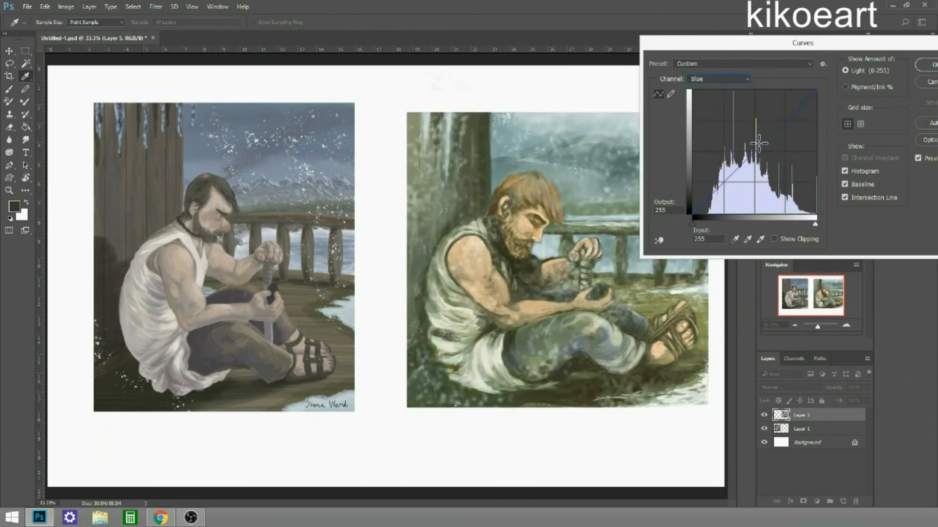
{"action": "left_click", "coordinate": [718, 79]}
{"action": "left_click", "coordinate": [703, 89]}
{"action": "left_click_drag", "start_coordinate": [772, 134], "coordinate": [729, 167]}
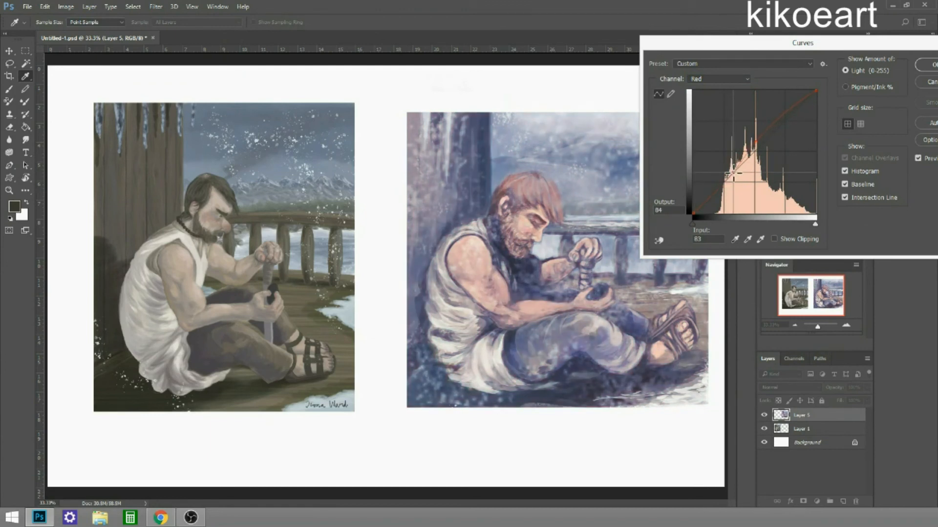
{"action": "left_click", "coordinate": [928, 65]}
{"action": "key", "text": "ctrl+minus"}
{"action": "key", "text": "ctrl+equal"}
Set the painting's vibrance to -17 and raise its saturation
{"action": "left_click", "coordinate": [66, 7]}
{"action": "mouse_move", "coordinate": [81, 31]}
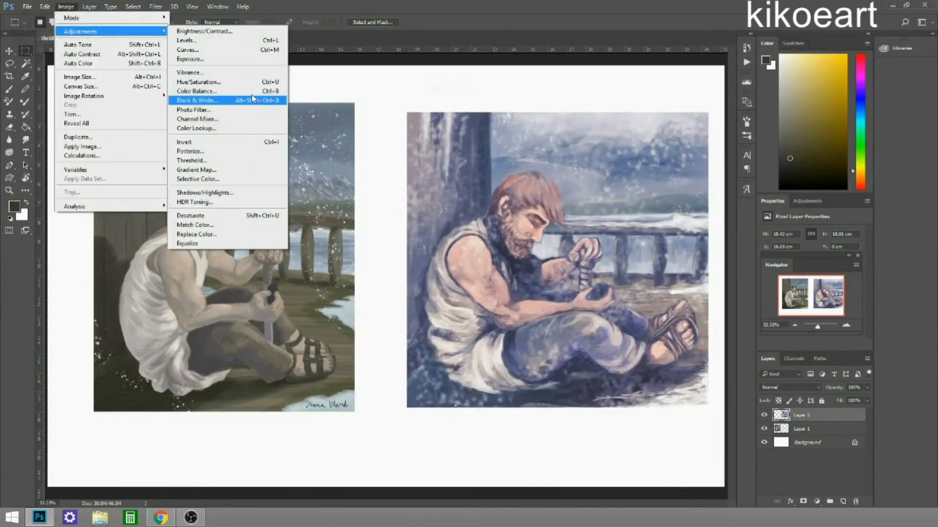
{"action": "left_click", "coordinate": [190, 73]}
{"action": "left_click_drag", "start_coordinate": [631, 198], "coordinate": [608, 203]}
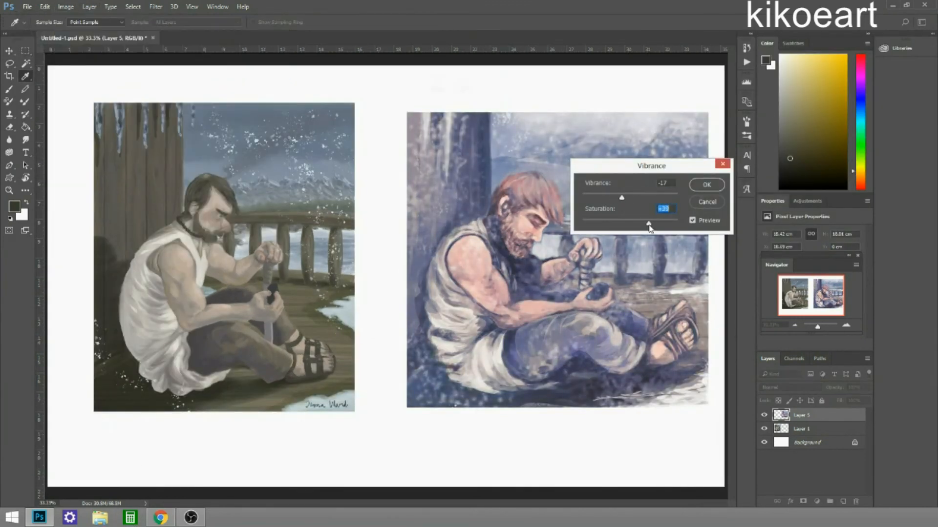
{"action": "key", "text": "Return"}
Apply Levels to the painting with input black 30, midtones 0.81 and output levels from 39 to 220
{"action": "left_click", "coordinate": [66, 6]}
{"action": "mouse_move", "coordinate": [81, 31]}
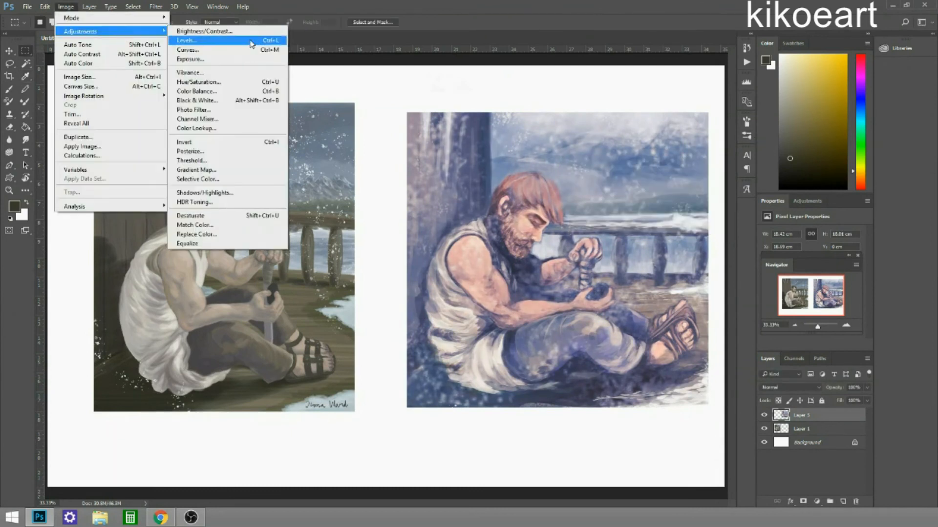
{"action": "left_click", "coordinate": [240, 40]}
{"action": "left_click_drag", "start_coordinate": [731, 136], "coordinate": [739, 136]}
{"action": "left_click_drag", "start_coordinate": [669, 135], "coordinate": [684, 136]}
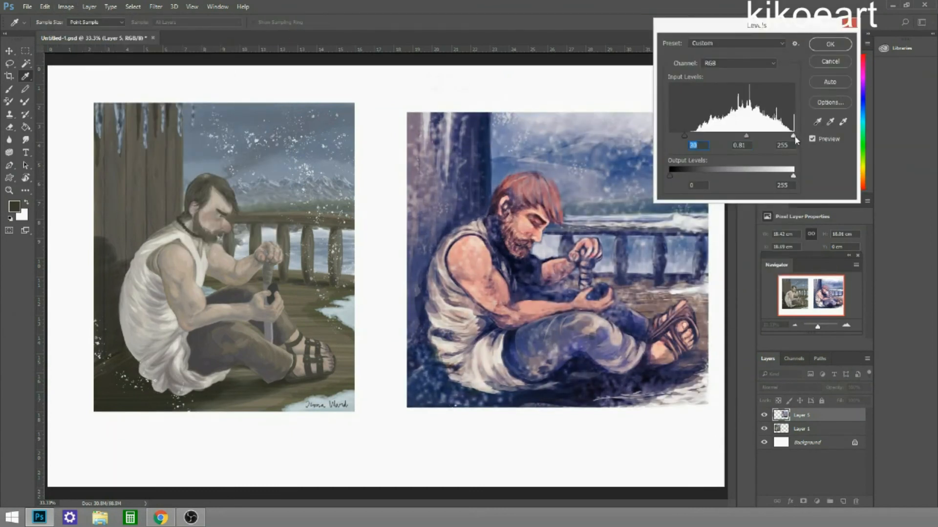
{"action": "left_click_drag", "start_coordinate": [669, 175], "coordinate": [685, 175]}
{"action": "left_click_drag", "start_coordinate": [793, 176], "coordinate": [782, 178]}
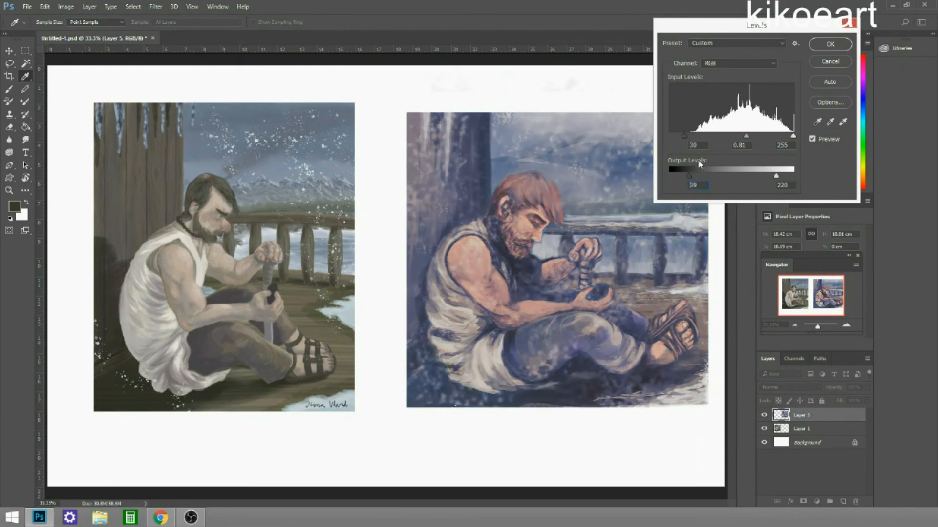
{"action": "key", "text": "Return"}
Deepen the shadows beneath the beard and around the raised forearm with sampled dark navy tones
{"action": "key", "text": "ctrl+equal"}
{"action": "key", "text": "b"}
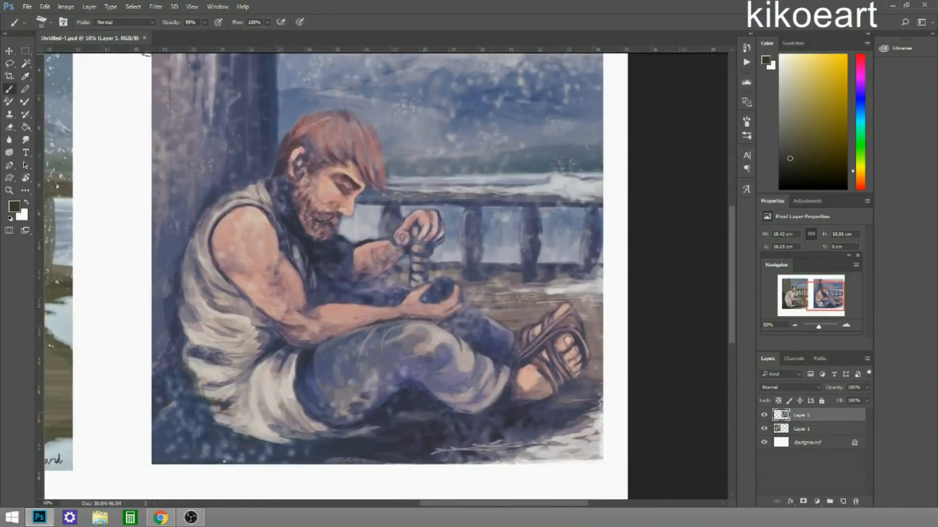
{"action": "left_click", "coordinate": [343, 242], "text": "alt"}
{"action": "left_click", "coordinate": [338, 230], "text": "alt"}
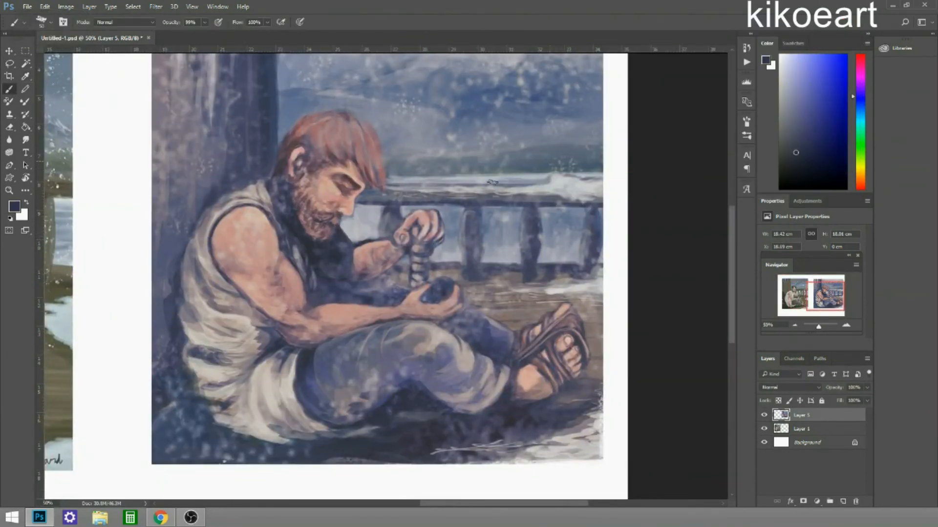
{"action": "left_click", "coordinate": [404, 257], "text": "alt"}
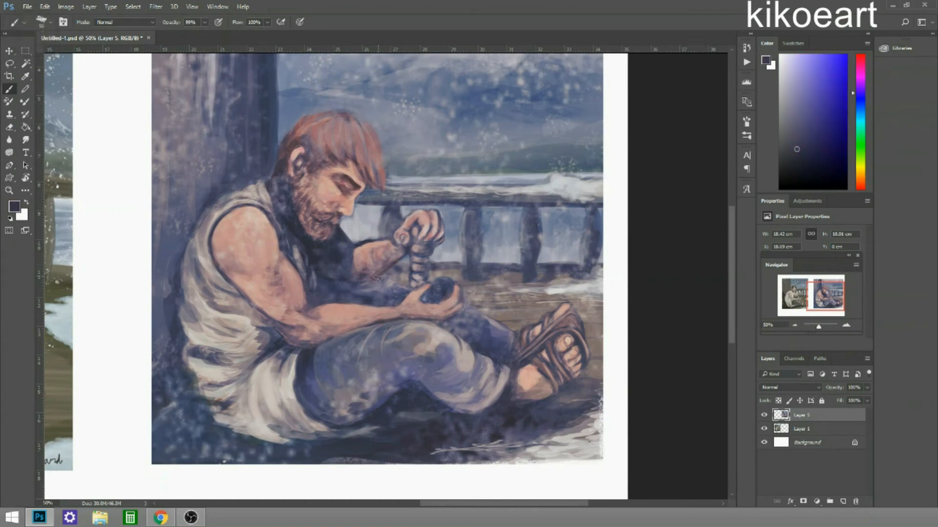
{"action": "left_click", "coordinate": [369, 279], "text": "alt"}
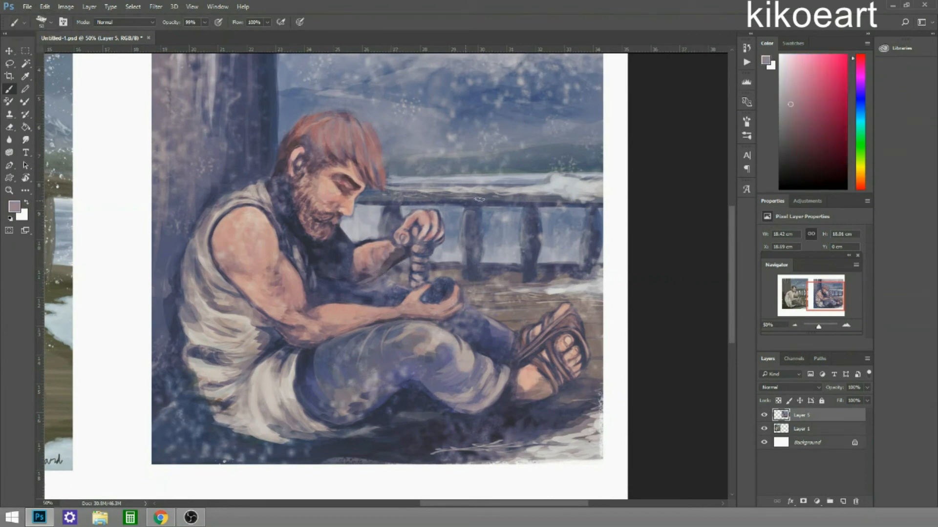
Paint a dark band around the raised wrist and refine the shadow below that forearm with sampled colours
{"action": "left_click", "coordinate": [368, 282], "text": "alt"}
{"action": "left_click", "coordinate": [394, 255], "text": "alt"}
{"action": "left_click", "coordinate": [394, 243], "text": "alt"}
{"action": "left_click", "coordinate": [409, 279], "text": "alt"}
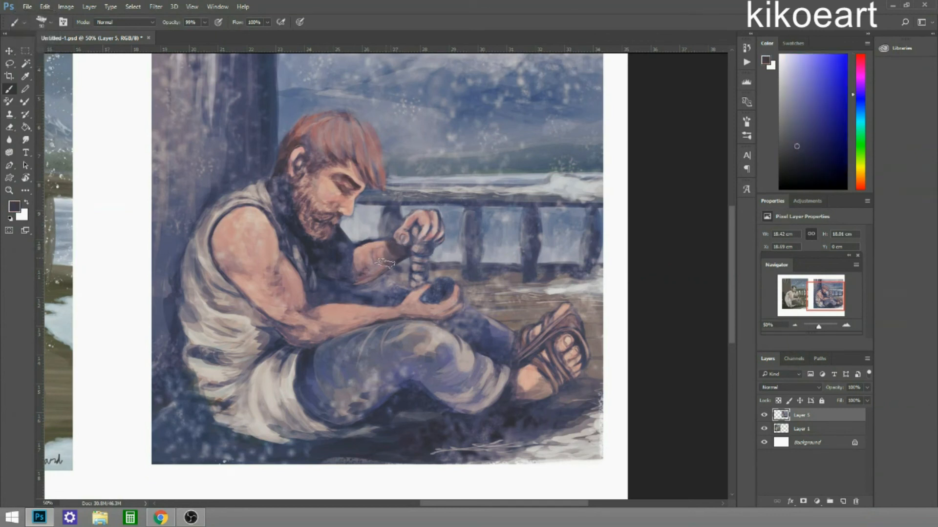
{"action": "left_click", "coordinate": [546, 199], "text": "alt"}
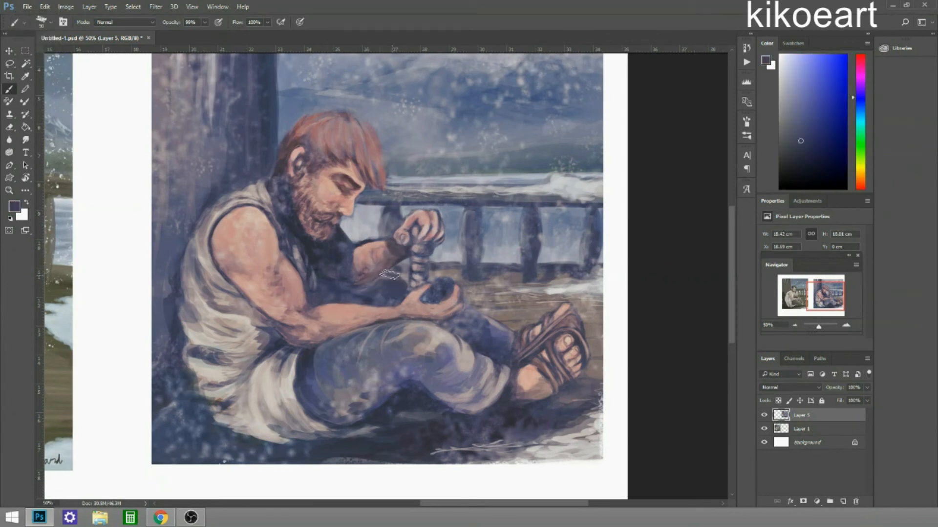
{"action": "left_click", "coordinate": [444, 216], "text": "alt"}
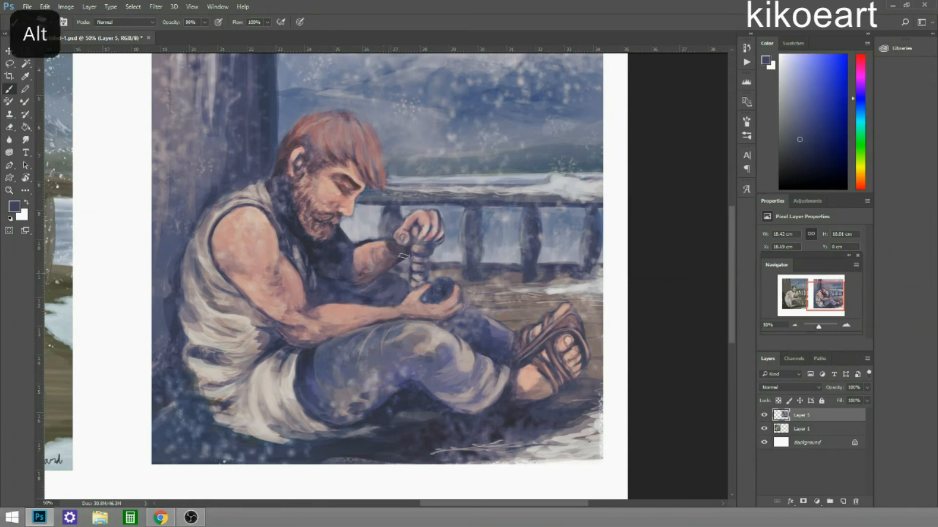
Touch up the background beside the raised forearm and the upper arm's skin using colours sampled from the painting
{"action": "left_click", "coordinate": [382, 224], "text": "alt"}
{"action": "left_click", "coordinate": [367, 234], "text": "alt"}
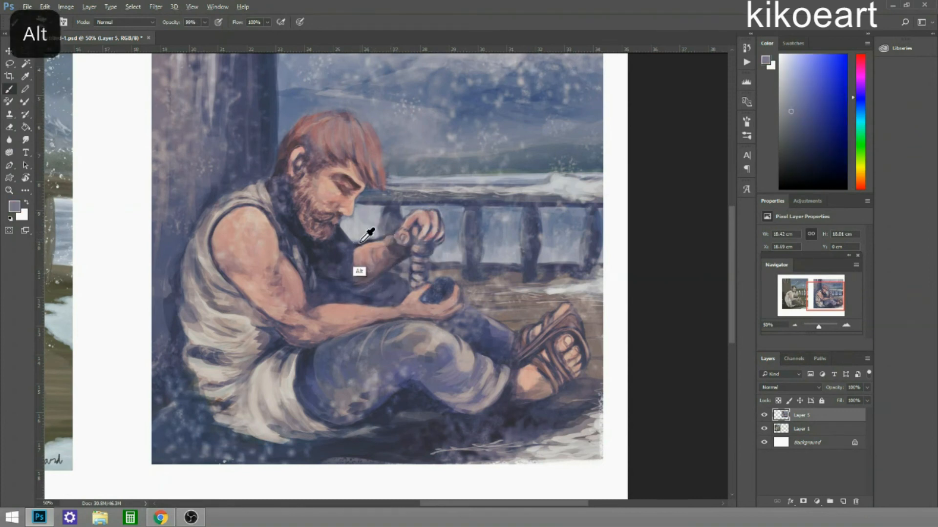
{"action": "key", "text": "ctrl+minus"}
{"action": "key", "text": "ctrl+minus"}
{"action": "key", "text": "ctrl+plus"}
{"action": "left_click", "coordinate": [452, 253], "text": "alt"}
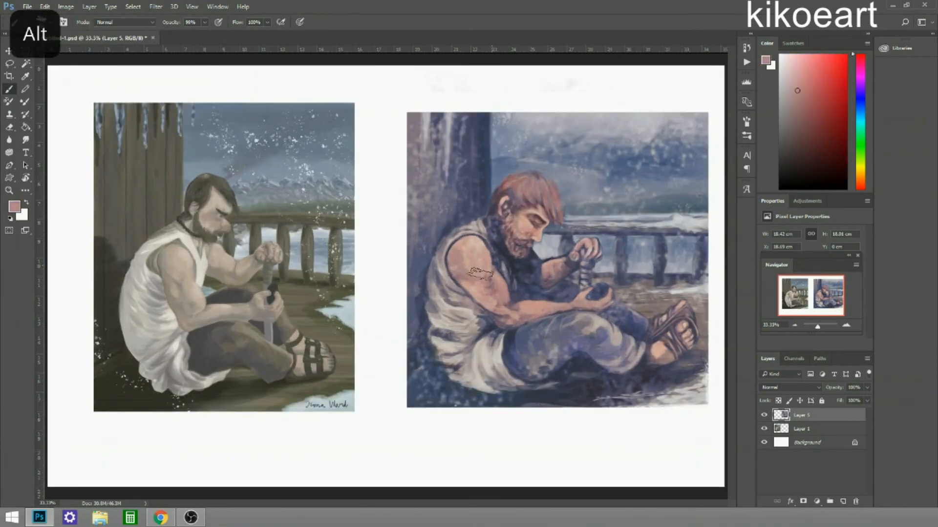
{"action": "left_click", "coordinate": [462, 252], "text": "alt"}
{"action": "key", "text": "ctrl+minus"}
{"action": "key", "text": "ctrl+plus"}
{"action": "key", "text": "ctrl+minus"}
{"action": "key", "text": "ctrl+minus"}
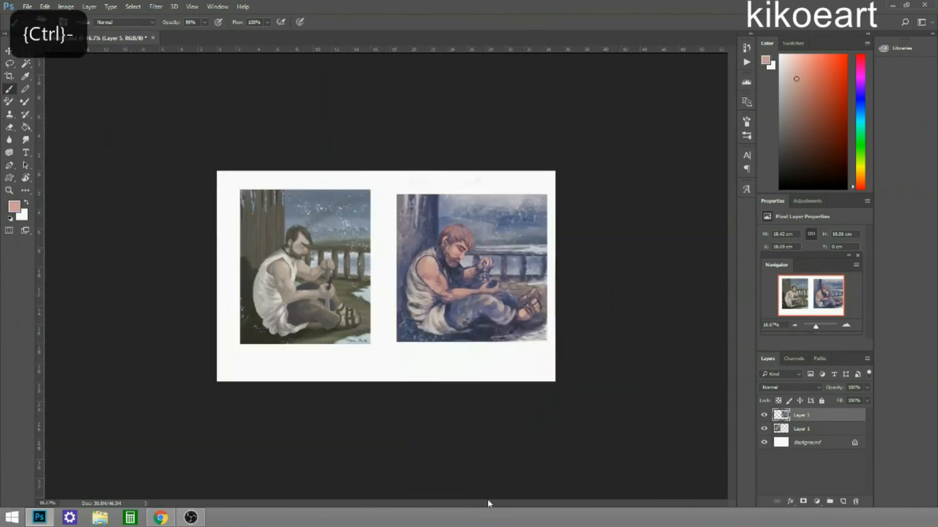
Try brushing a soft white haze across the upper sky of the right-hand painting
{"action": "key", "text": "ctrl+plus"}
{"action": "left_click", "coordinate": [582, 157], "text": "alt"}
{"action": "left_click_drag", "start_coordinate": [582, 157], "coordinate": [493, 159]}
{"action": "left_click_drag", "start_coordinate": [608, 150], "coordinate": [478, 156]}
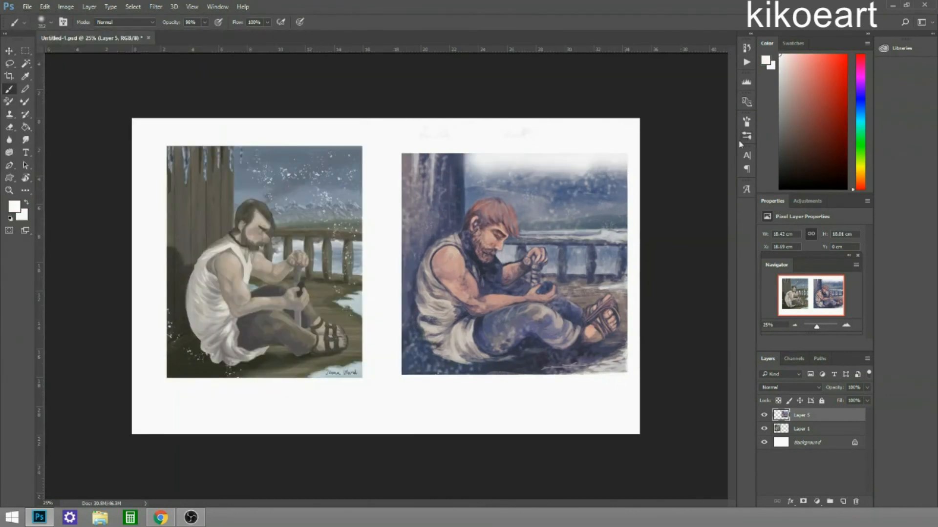
{"action": "key", "text": "ctrl+alt+z"}
{"action": "key", "text": "ctrl+alt+z"}
{"action": "key", "text": "ctrl+alt+z"}
Save the side-by-side canvas as a JPEG copy named 3.jpg in the Crit 3 folder
{"action": "key", "text": "ctrl+minus"}
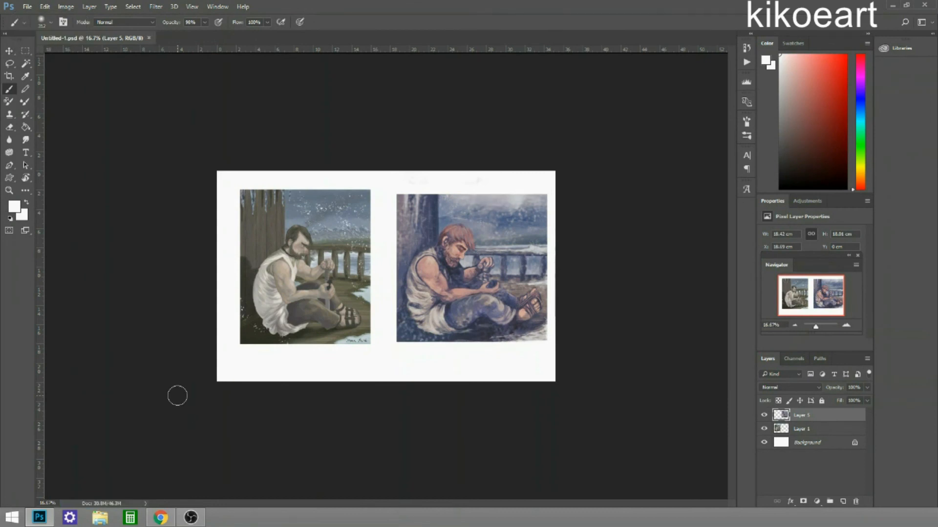
{"action": "key", "text": "ctrl+equal"}
{"action": "key", "text": "ctrl+equal"}
{"action": "key", "text": "alt+f"}
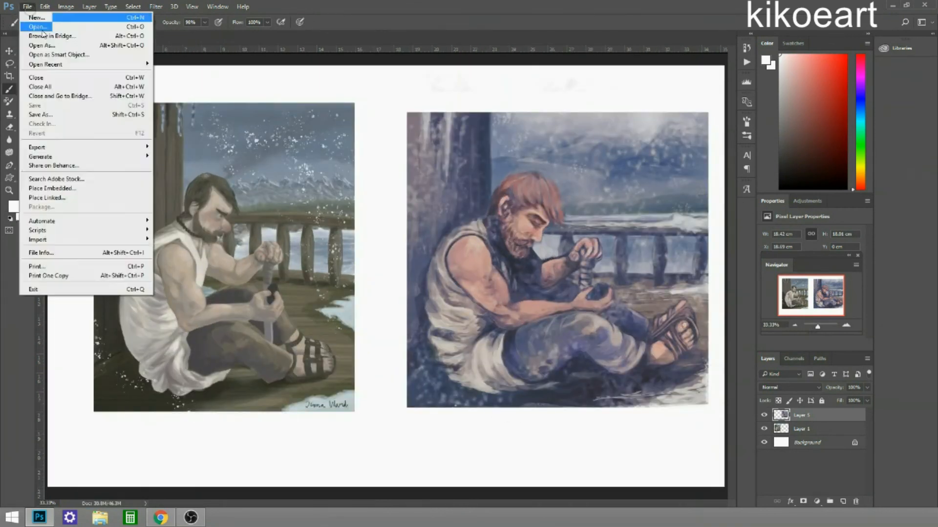
{"action": "key", "text": "ctrl+shift+s"}
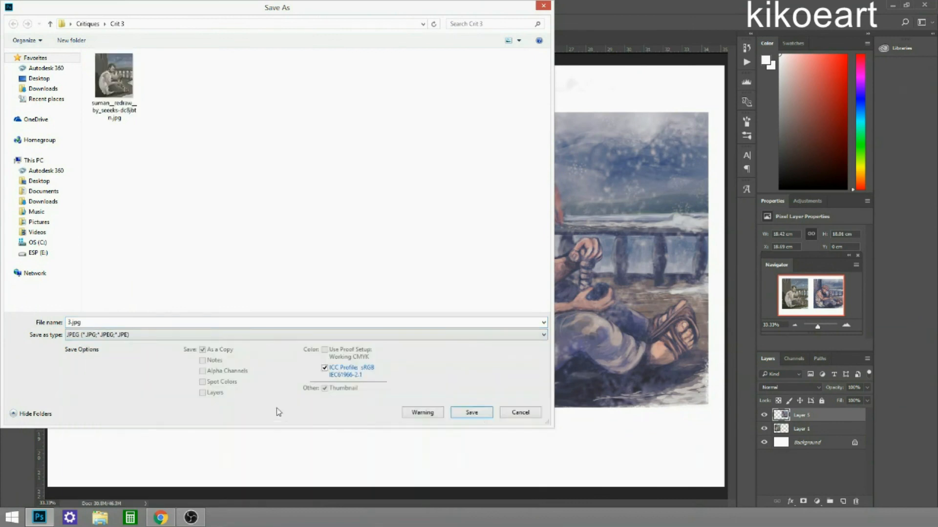
{"action": "left_click", "coordinate": [478, 412]}
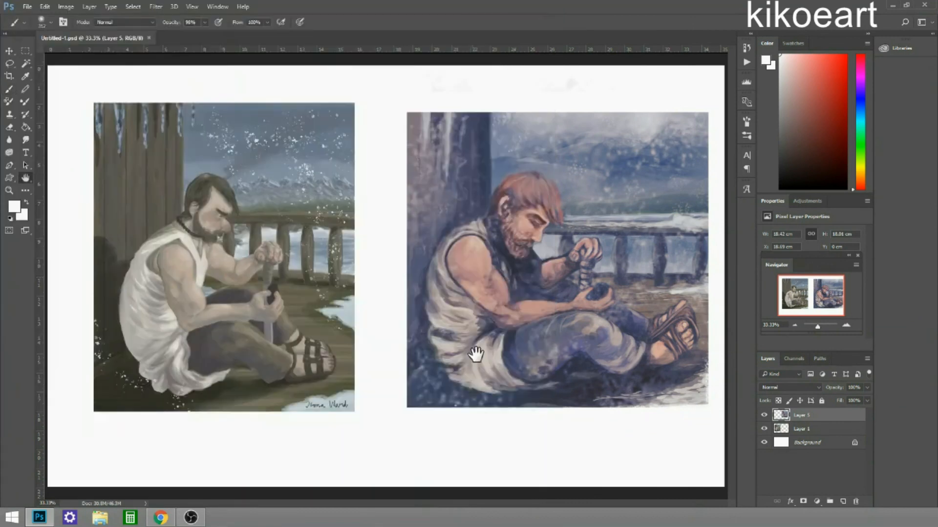
Caption the two paintings "Orignal Work" and "Paint over" in black text beneath them, and save the captioned canvas as a JPEG copy
{"action": "key", "text": "ctrl+minus"}
{"action": "left_click", "coordinate": [25, 153]}
{"action": "left_click", "coordinate": [171, 393]}
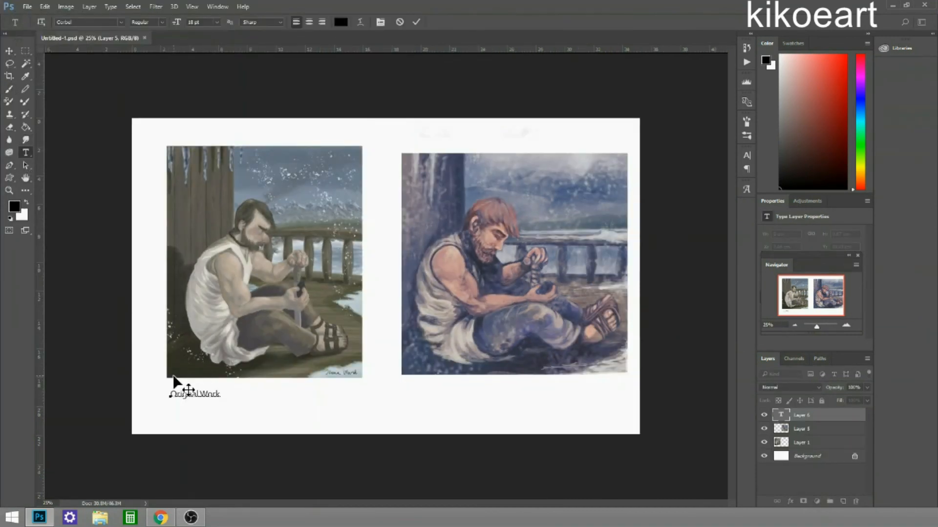
{"action": "left_click_drag", "start_coordinate": [182, 408], "coordinate": [425, 379]}
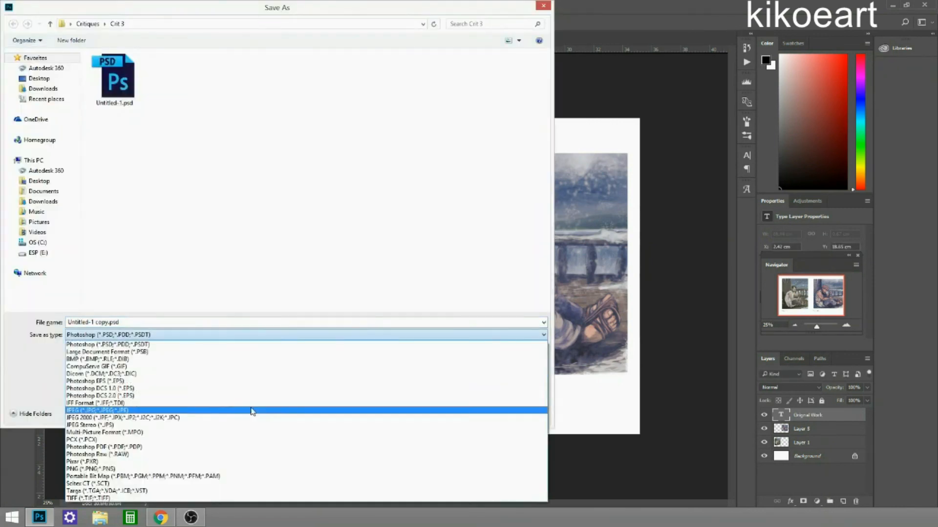
{"action": "left_click", "coordinate": [535, 256]}
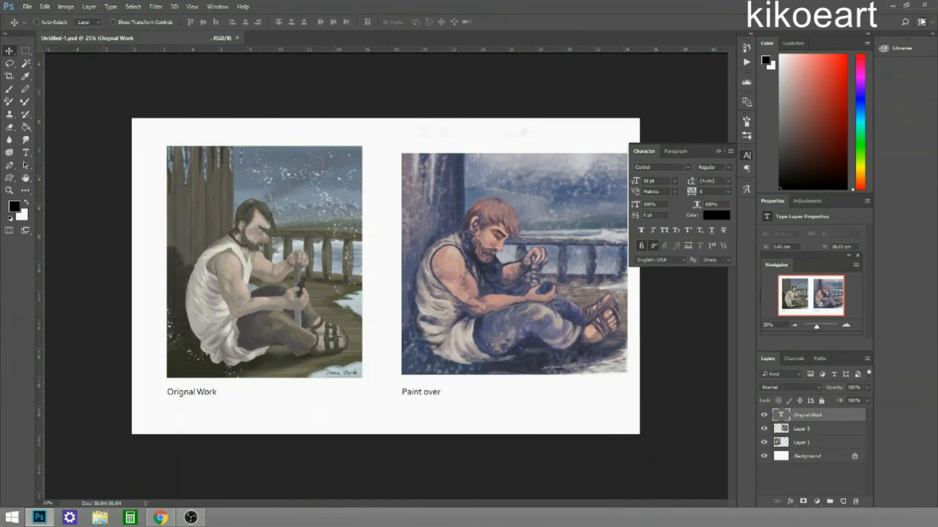